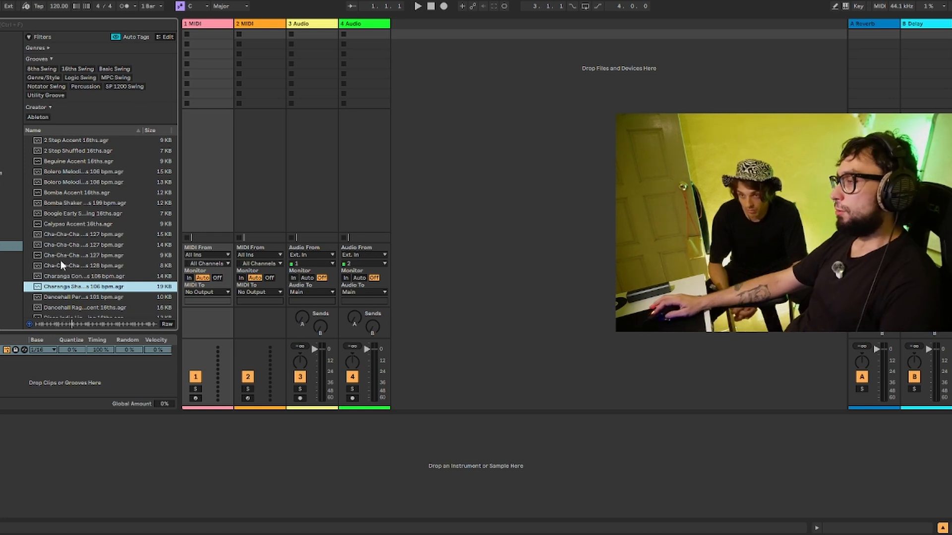
# Add the 128 bpm Cha-Cha-Cha groove from the browser to the groove pool
pyautogui.click(83, 278)
pyautogui.moveTo(77, 268); pyautogui.dragTo(42, 316)
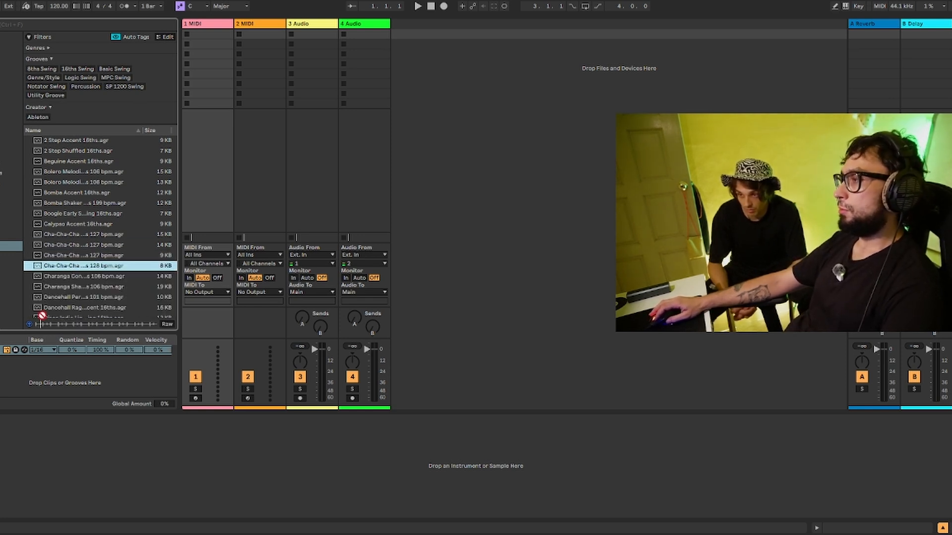
pyautogui.moveTo(19, 356); pyautogui.dragTo(20, 359)
# Place the 106 bpm Charanga Conga groove in the session as a MIDI clip on a new track
pyautogui.click(76, 276)
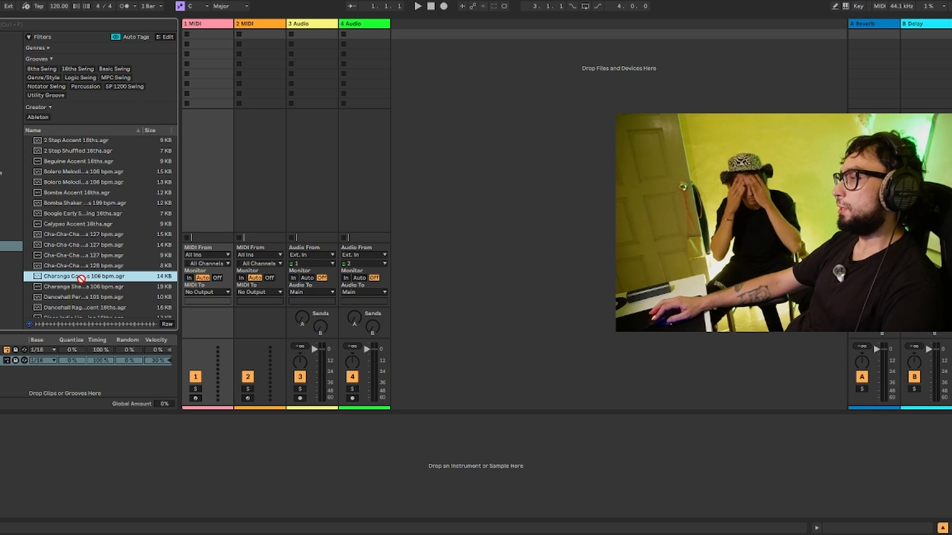
pyautogui.moveTo(80, 279); pyautogui.dragTo(369, 92)
pyautogui.moveTo(419, 128); pyautogui.dragTo(421, 130)
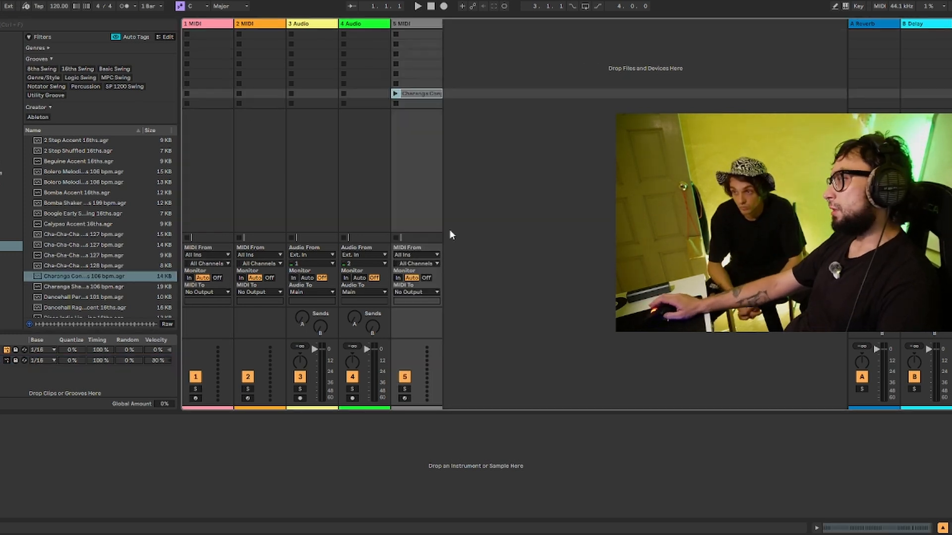
pyautogui.doubleClick(406, 21)
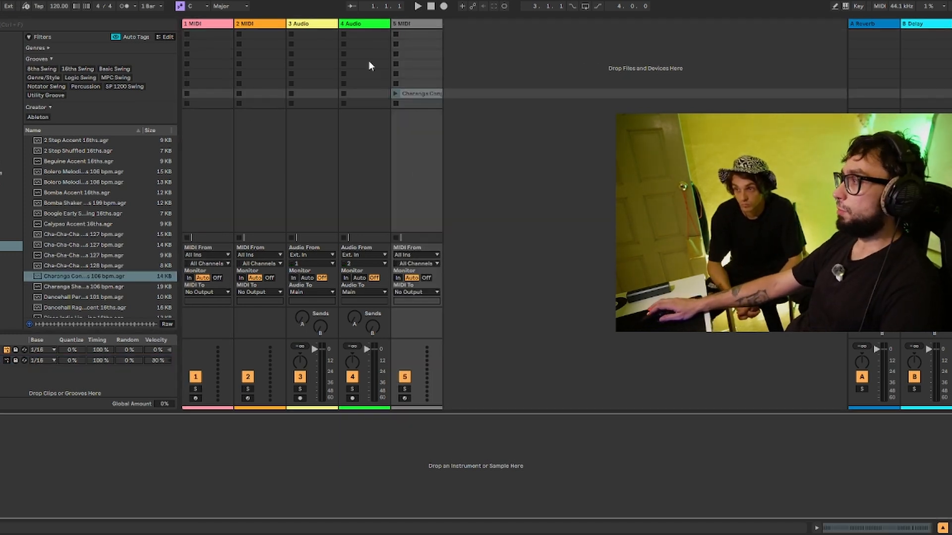
# Search the instruments for "conga" and "cla", and load DS Clang onto the Charanga clip's MIDI track
pyautogui.click(9, 163)
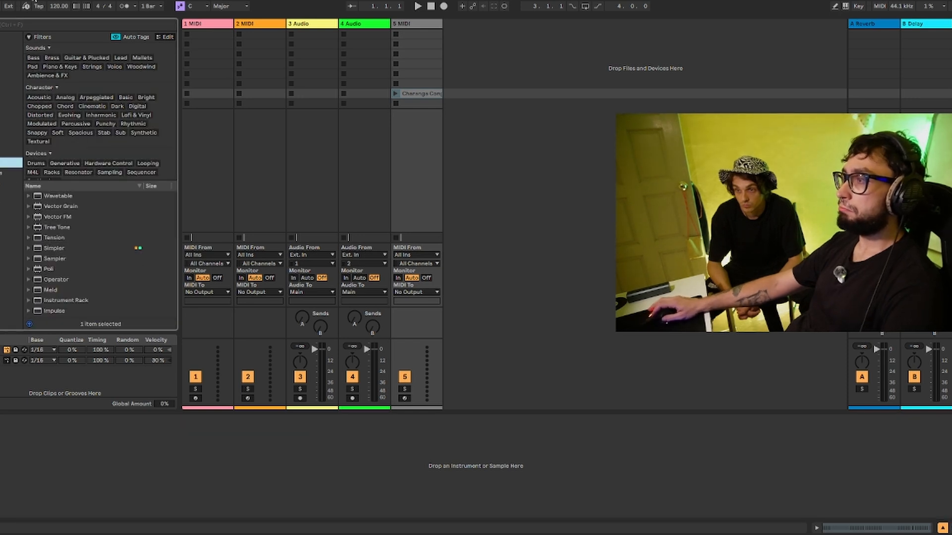
pyautogui.write('conga')
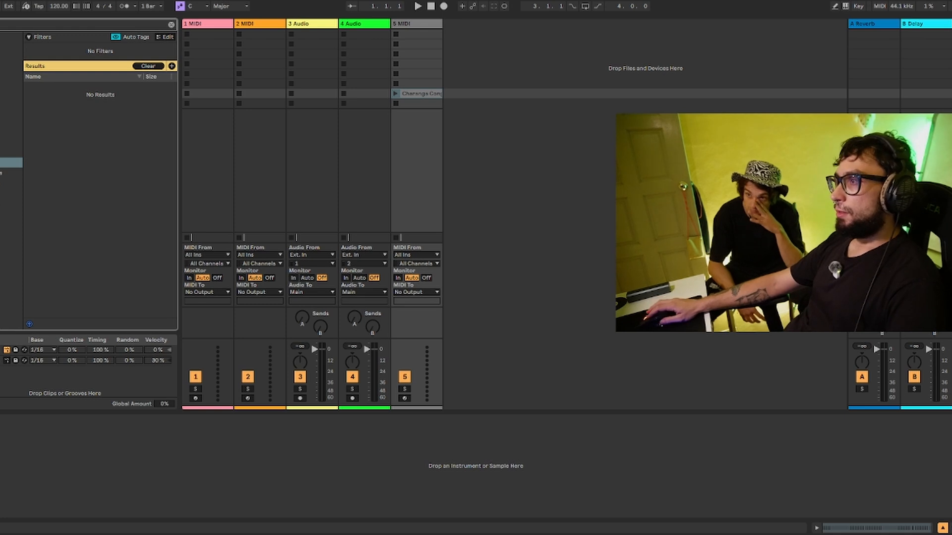
pyautogui.click(9, 163)
pyautogui.click(14, 25)
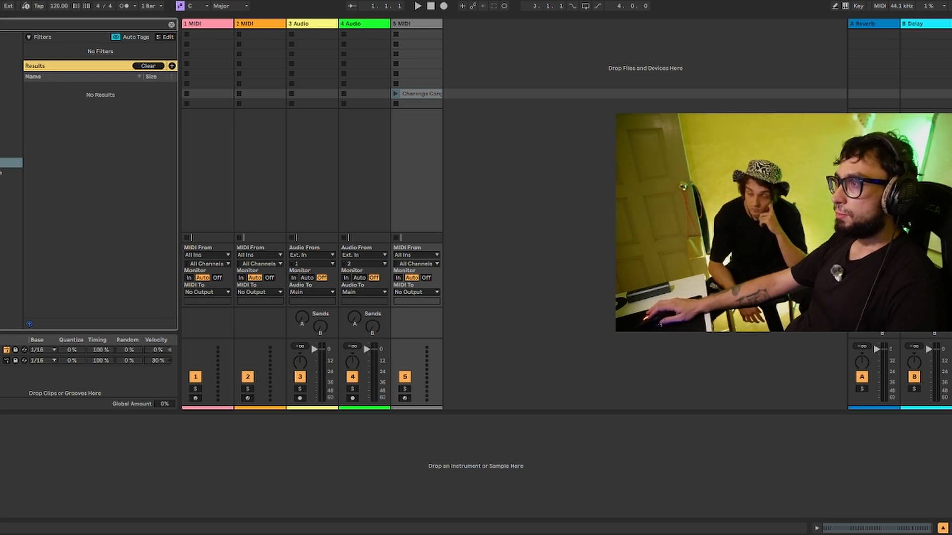
pyautogui.write('cla')
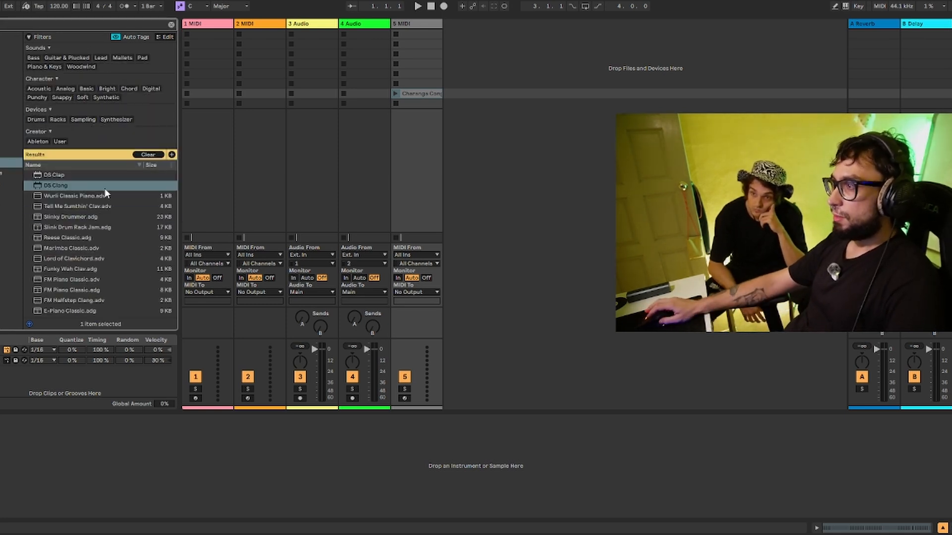
pyautogui.moveTo(42, 185); pyautogui.dragTo(432, 224)
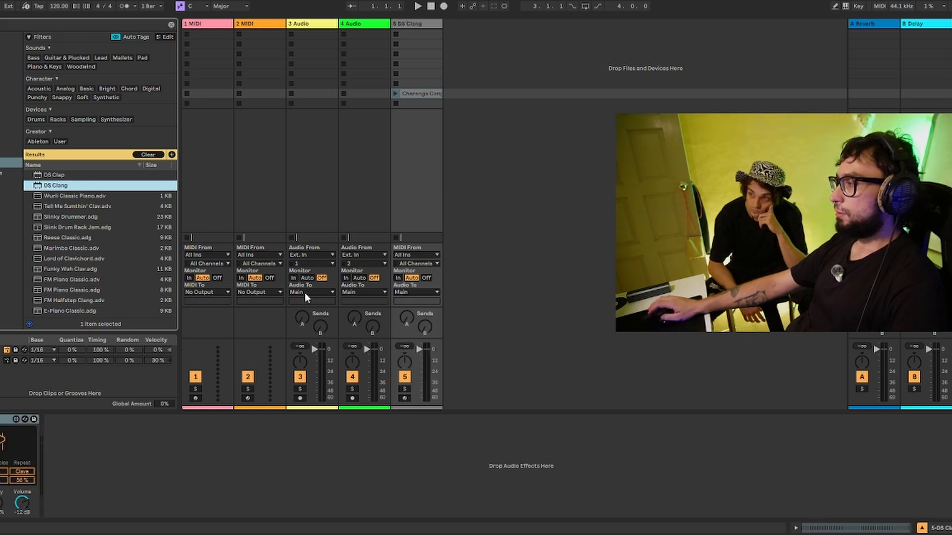
# Launch the Charanga clip and lower the DS Clang track's volume
pyautogui.click(395, 93)
pyautogui.moveTo(419, 349); pyautogui.dragTo(419, 358)
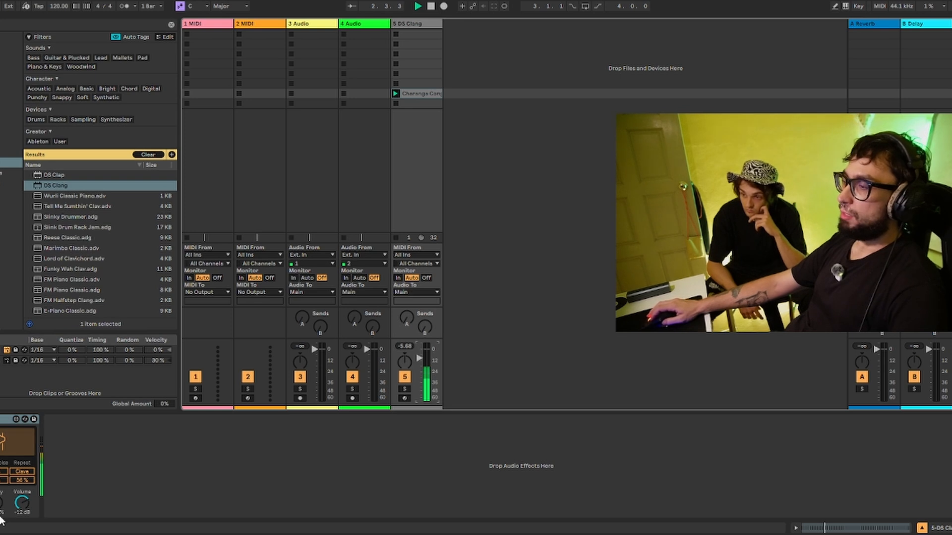
# Add an LFO modulator after DS Clang and map it to the instrument's Pitch
pyautogui.click(10, 194)
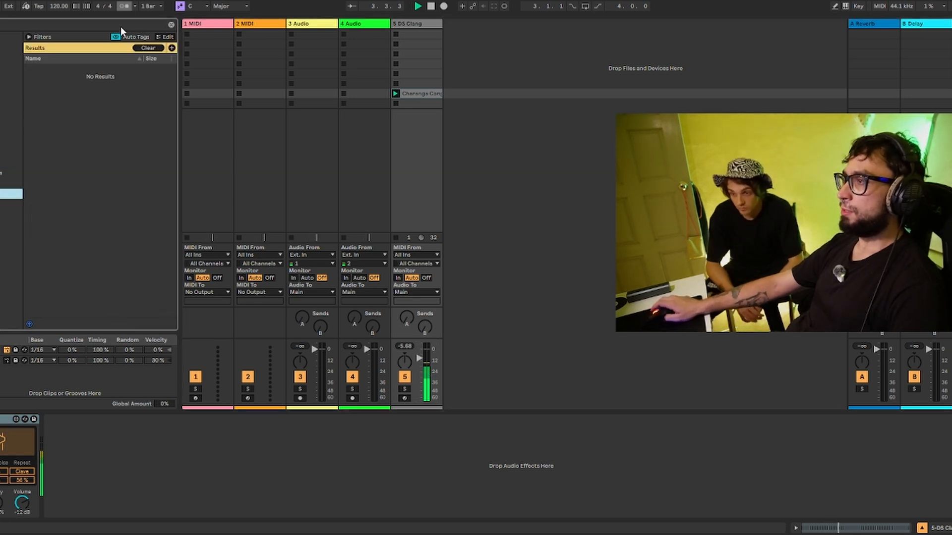
pyautogui.click(171, 25)
pyautogui.click(53, 142)
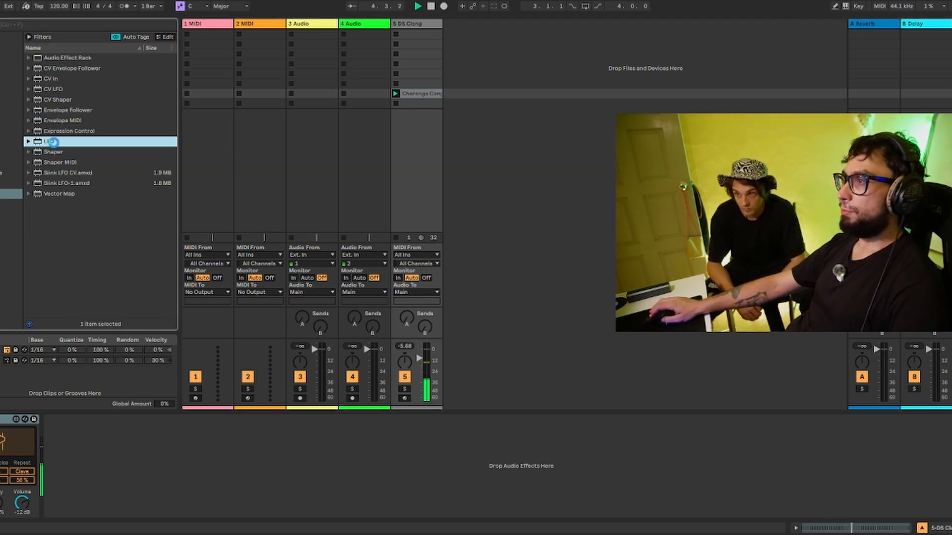
pyautogui.doubleClick(52, 142)
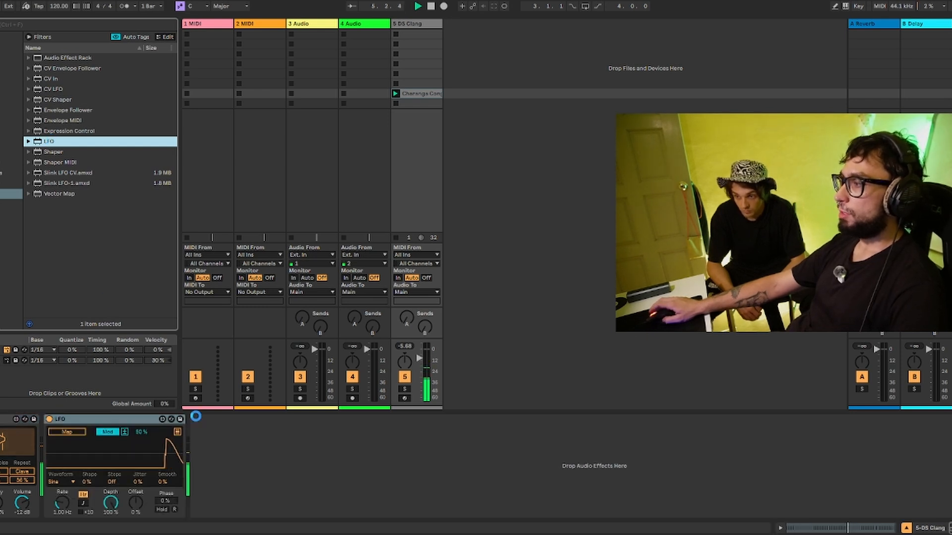
pyautogui.click(116, 433)
pyautogui.click(22, 510)
# Set the pitch LFO to 0.18 Hz rate, 13.4 % depth and 40 % jitter, with a 45 % mapping maximum
pyautogui.moveTo(109, 504); pyautogui.dragTo(110, 533)
pyautogui.moveTo(59, 503)
pyautogui.mouseDown()
pyautogui.moveTo(110, 514)
pyautogui.moveTo(59, 514)
pyautogui.mouseUp()
pyautogui.moveTo(143, 432)
pyautogui.mouseDown()
pyautogui.moveTo(143, 416)
pyautogui.moveTo(160, 452)
pyautogui.moveTo(139, 433)
pyautogui.moveTo(159, 434)
pyautogui.mouseUp()
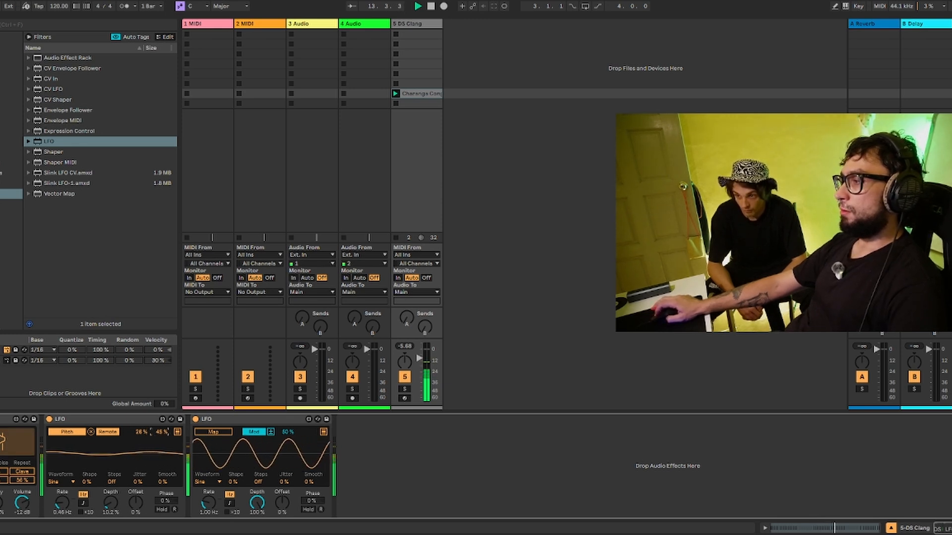
pyautogui.click(139, 482)
pyautogui.moveTo(139, 483); pyautogui.dragTo(139, 463)
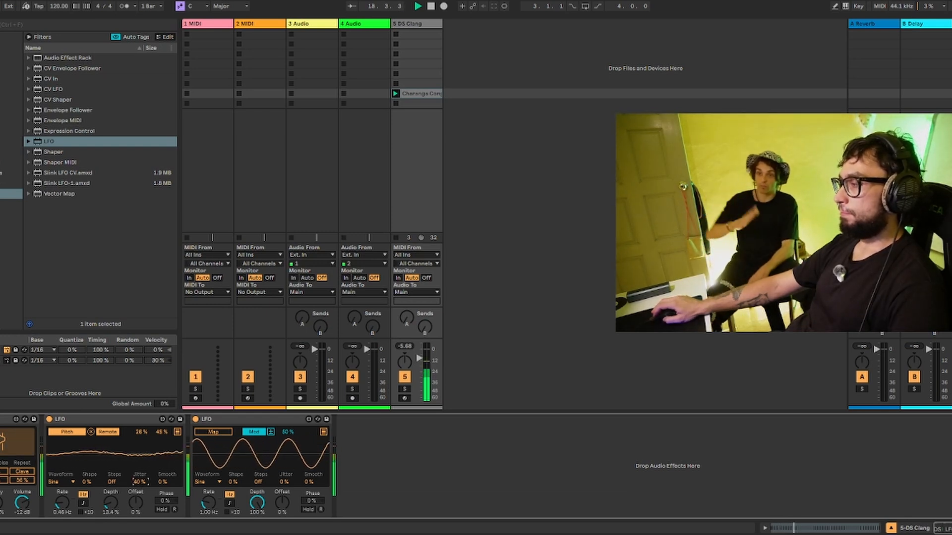
pyautogui.moveTo(67, 498); pyautogui.dragTo(66, 510)
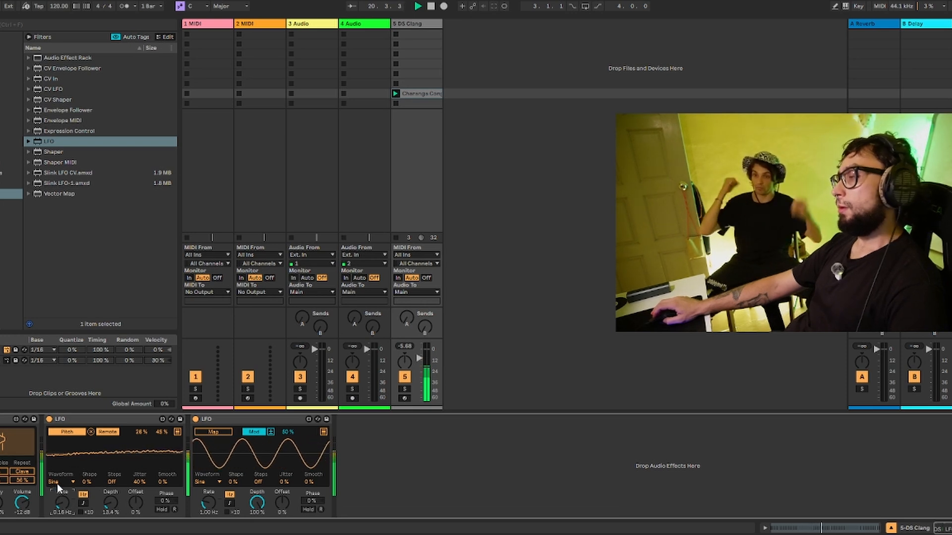
# Map the second LFO to DS Clang's Decay and set its mapping maximum to 34 %
pyautogui.click(259, 434)
pyautogui.click(203, 433)
pyautogui.click(1, 502)
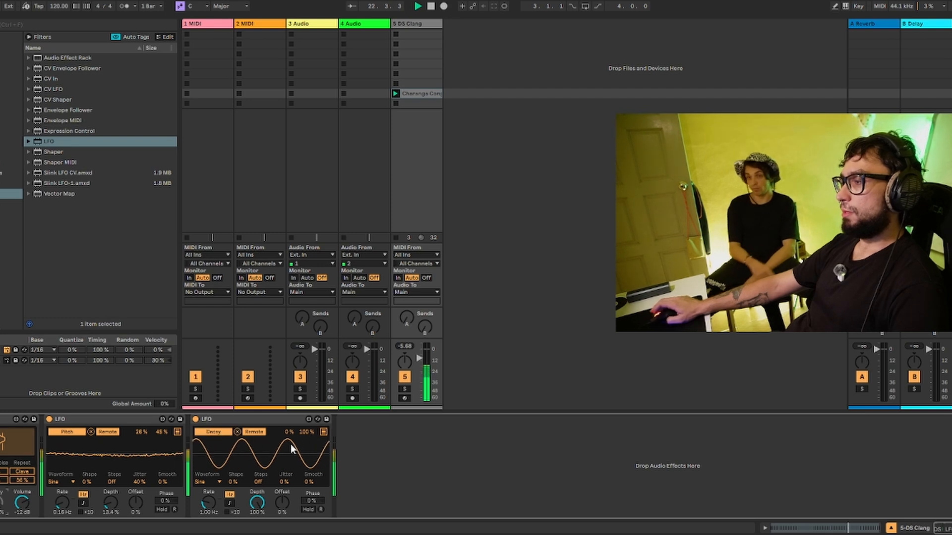
pyautogui.moveTo(309, 434); pyautogui.dragTo(309, 471)
# Give the decay LFO a Random waveform, a 2.21 Hz rate and 71.7 % depth
pyautogui.click(203, 482)
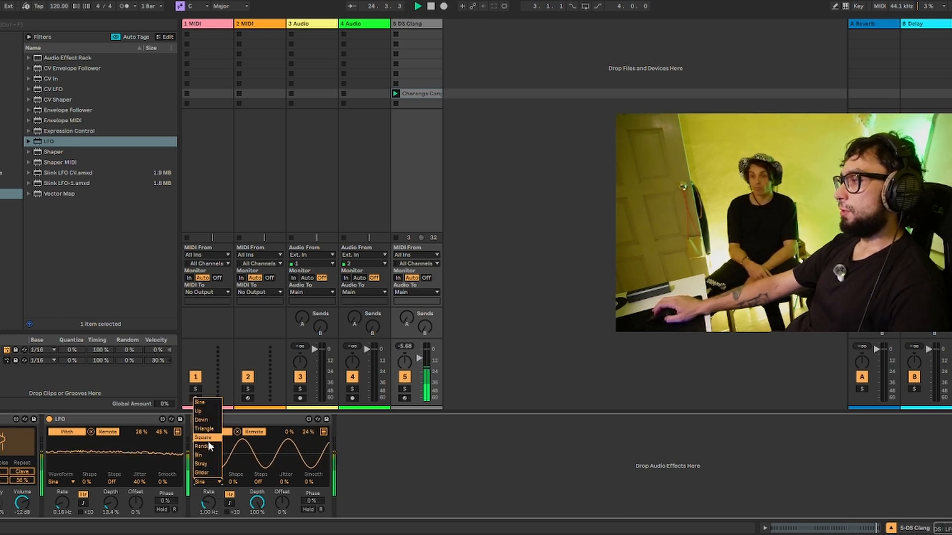
pyautogui.click(203, 446)
pyautogui.moveTo(214, 509); pyautogui.dragTo(214, 524)
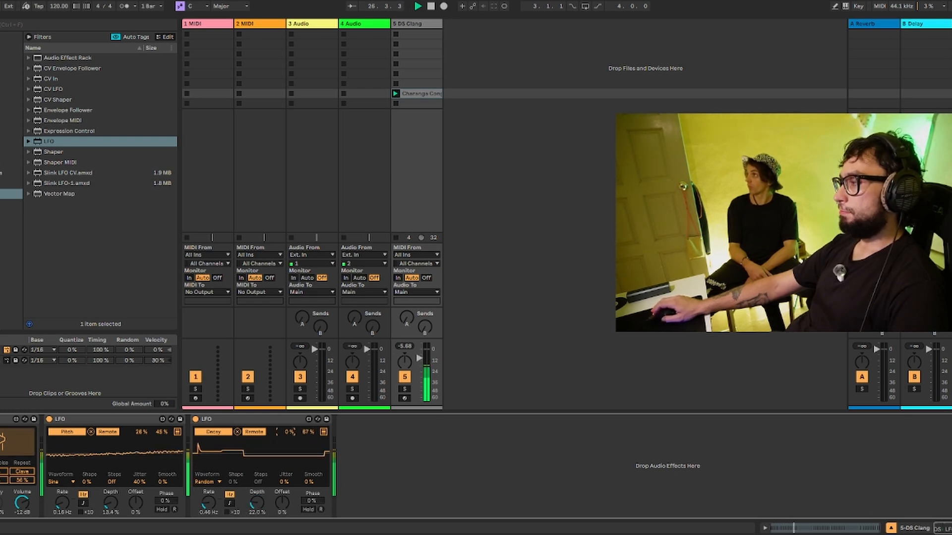
pyautogui.moveTo(256, 503); pyautogui.dragTo(257, 494)
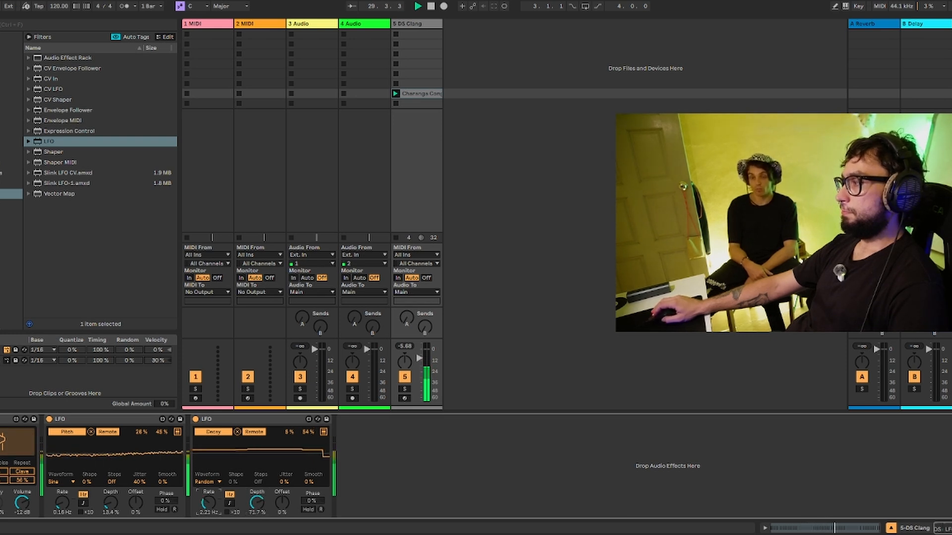
# Sync the decay LFO to the tempo at a 1/16 rate and slightly reduce its depth
pyautogui.click(229, 504)
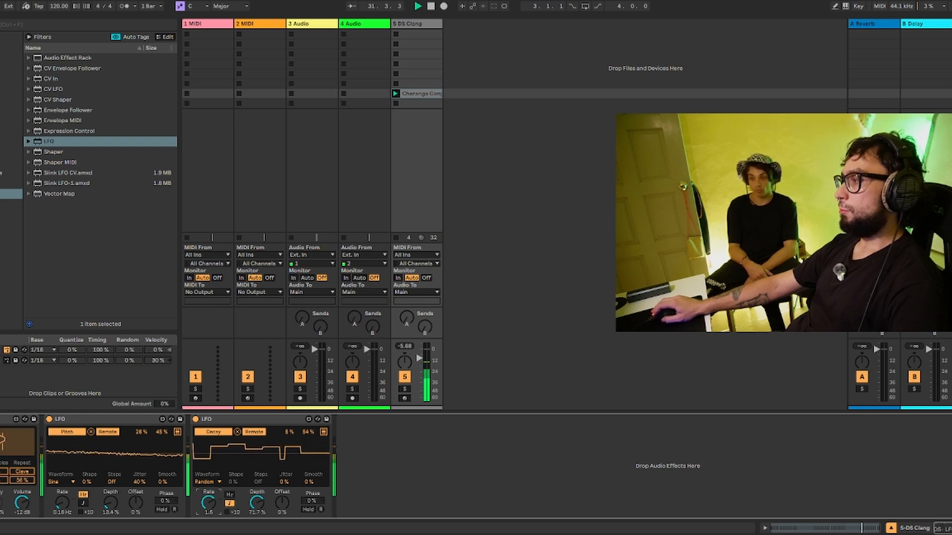
pyautogui.press('Down')
pyautogui.press('Down')
pyautogui.press('Down')
pyautogui.press('Down')
pyautogui.press('Down')
pyautogui.press('Down')
pyautogui.press('Down')
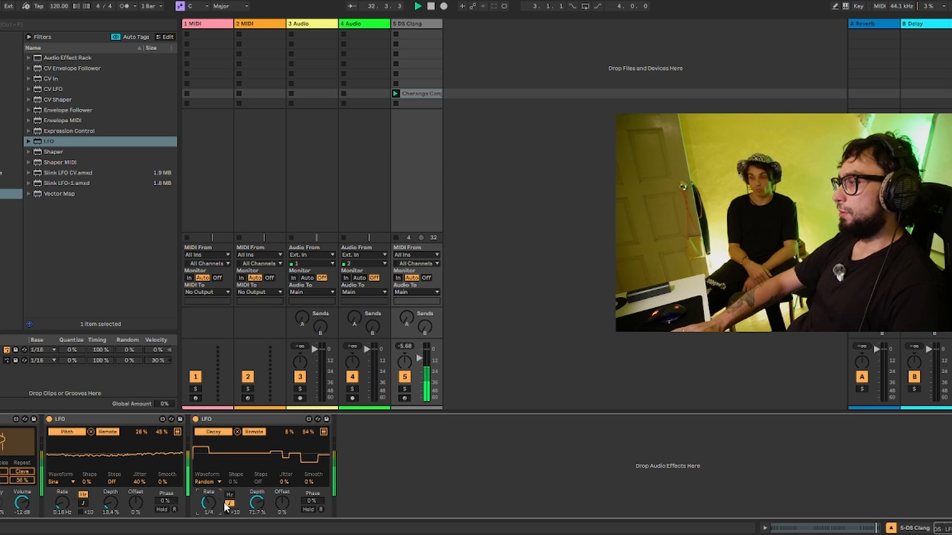
pyautogui.press('Down')
pyautogui.press('Down')
pyautogui.press('Down')
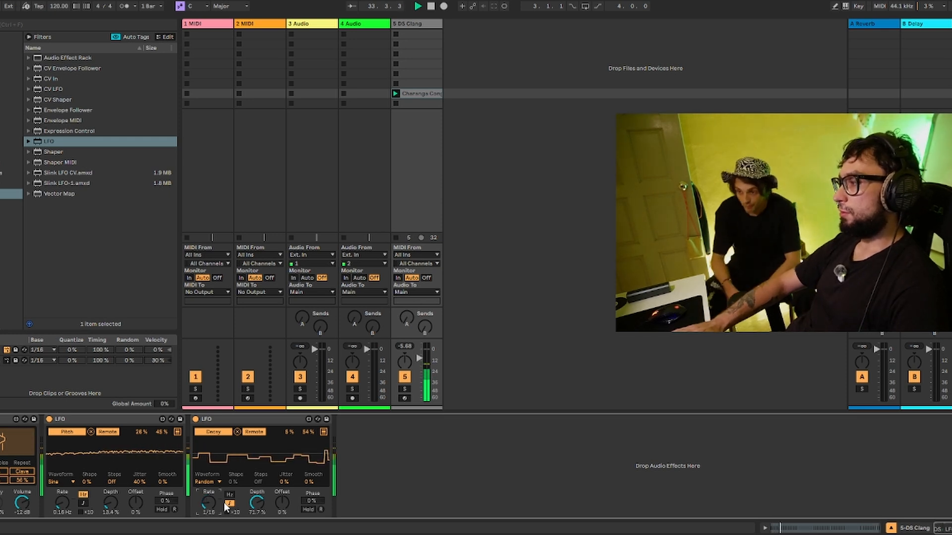
pyautogui.moveTo(262, 497); pyautogui.dragTo(262, 515)
# Raise the DS Clang track's send to the B Delay return and set the Clave repeat amount to 24 %
pyautogui.moveTo(425, 326); pyautogui.dragTo(425, 296)
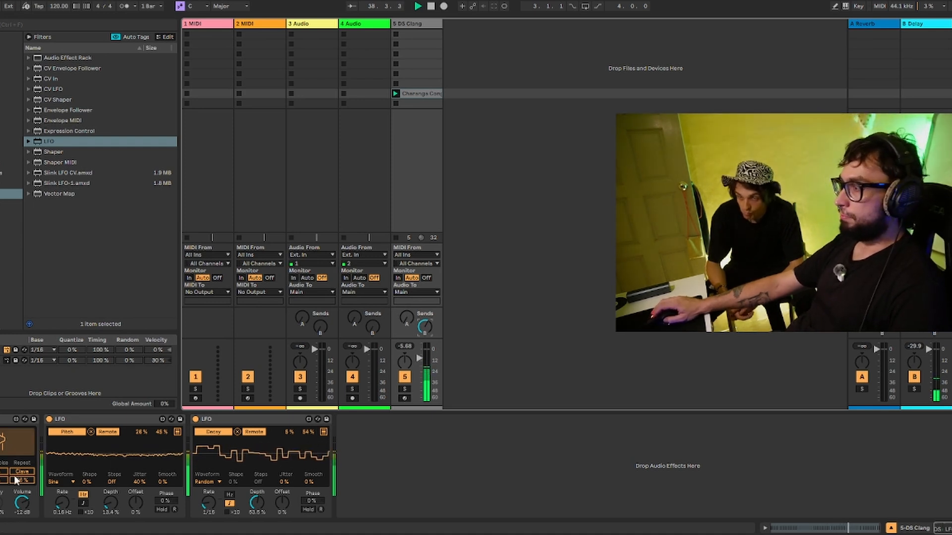
pyautogui.moveTo(17, 479); pyautogui.dragTo(16, 491)
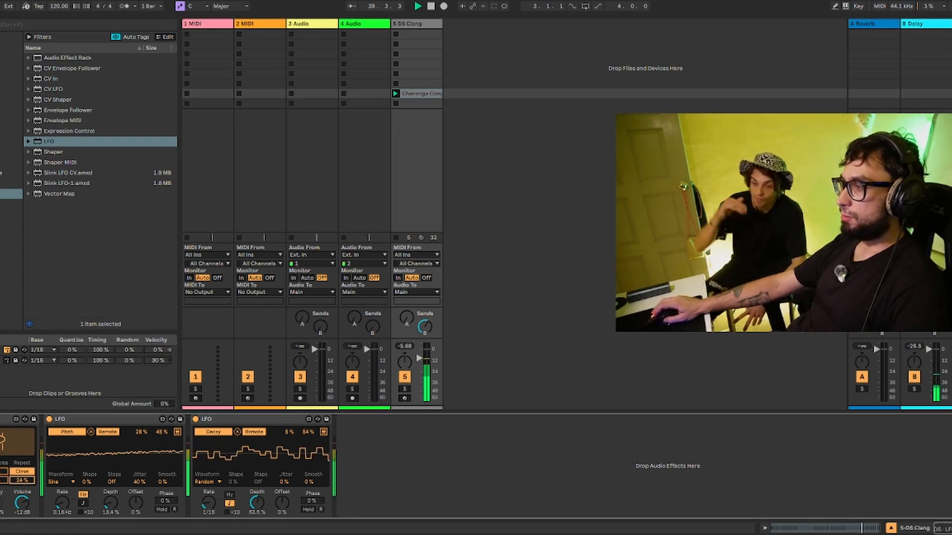
# Set the decay LFO's mapping maximum to 33 % and depth to 36.4 %, and reduce the Clave repeat to 0 %
pyautogui.moveTo(257, 503); pyautogui.dragTo(256, 504)
pyautogui.moveTo(308, 432); pyautogui.dragTo(308, 453)
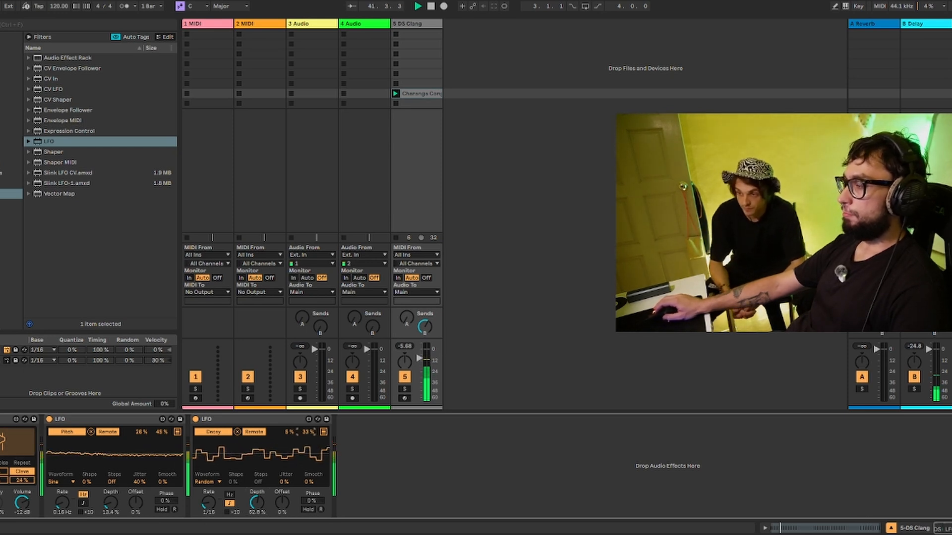
pyautogui.moveTo(21, 481); pyautogui.dragTo(15, 504)
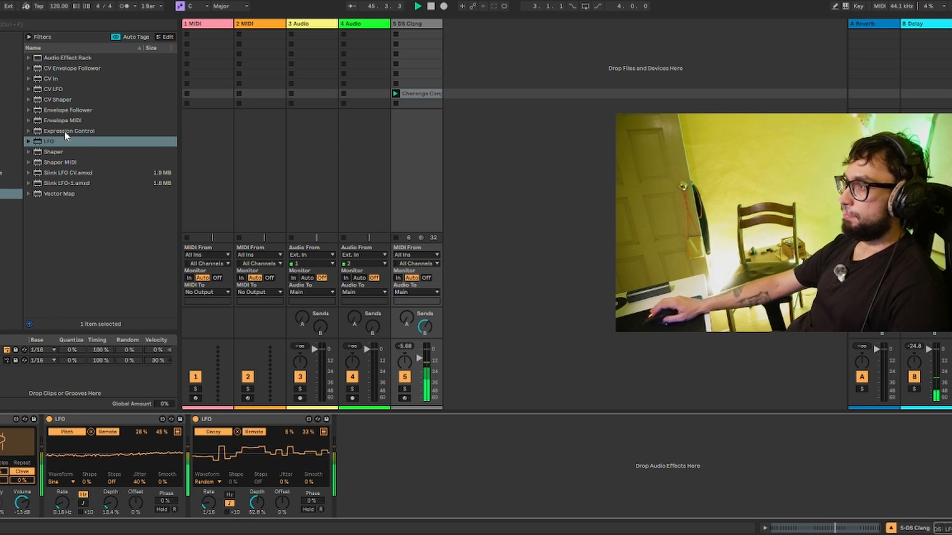
pyautogui.moveTo(253, 510); pyautogui.dragTo(253, 522)
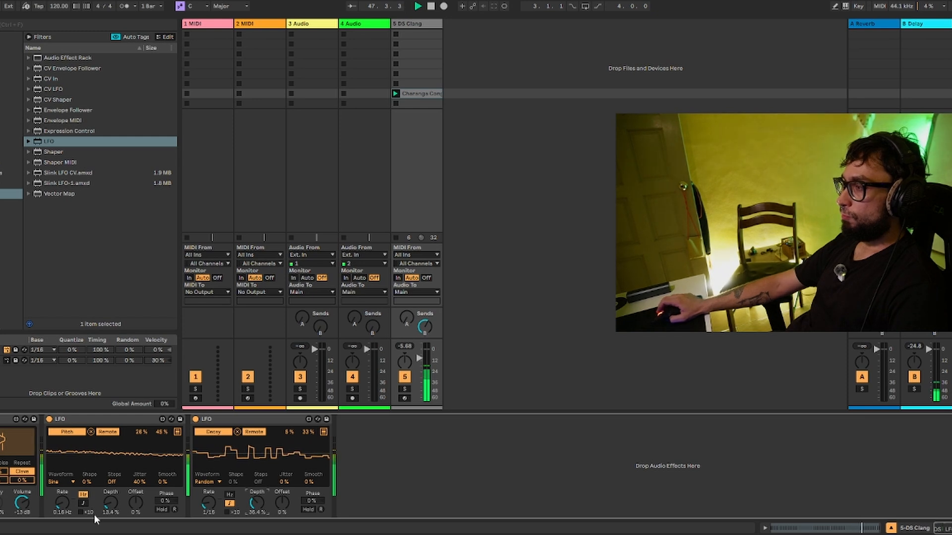
# Narrow the pitch LFO's mapping range to about 3–9 %
pyautogui.moveTo(141, 432)
pyautogui.mouseDown()
pyautogui.moveTo(142, 443)
pyautogui.moveTo(162, 439)
pyautogui.moveTo(162, 453)
pyautogui.moveTo(142, 438)
pyautogui.mouseUp()
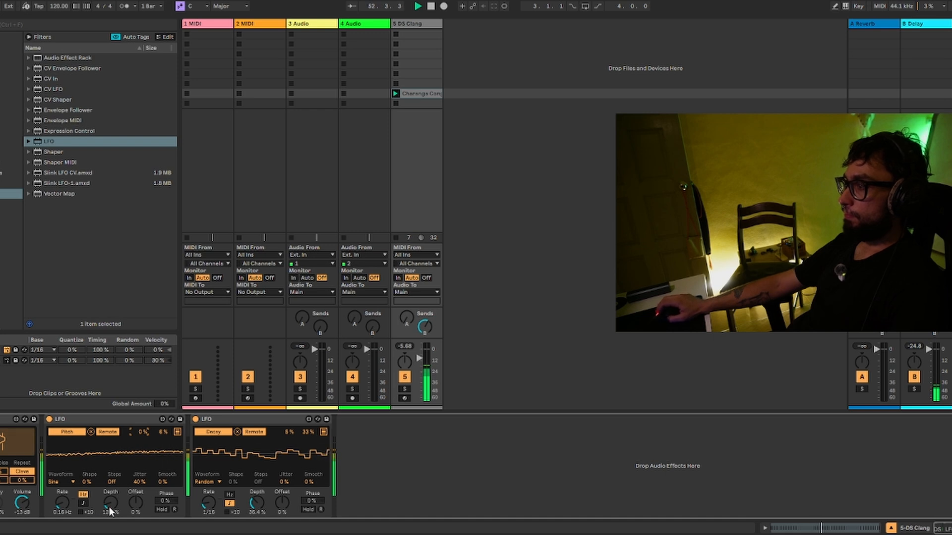
pyautogui.moveTo(143, 433); pyautogui.dragTo(157, 431)
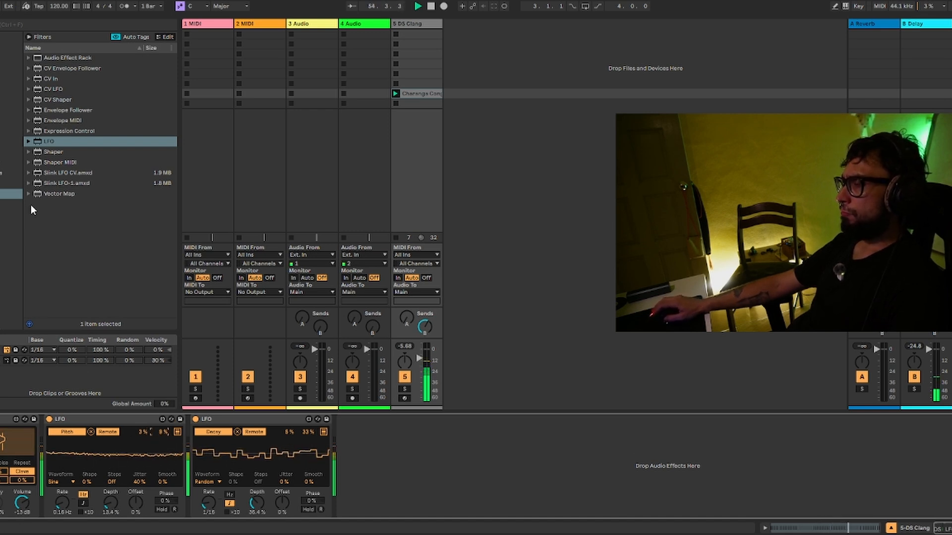
# Search the instruments for "kick" and load DS Kick onto the first MIDI track
pyautogui.click(10, 162)
pyautogui.click(28, 37)
pyautogui.click(11, 25)
pyautogui.write('kick')
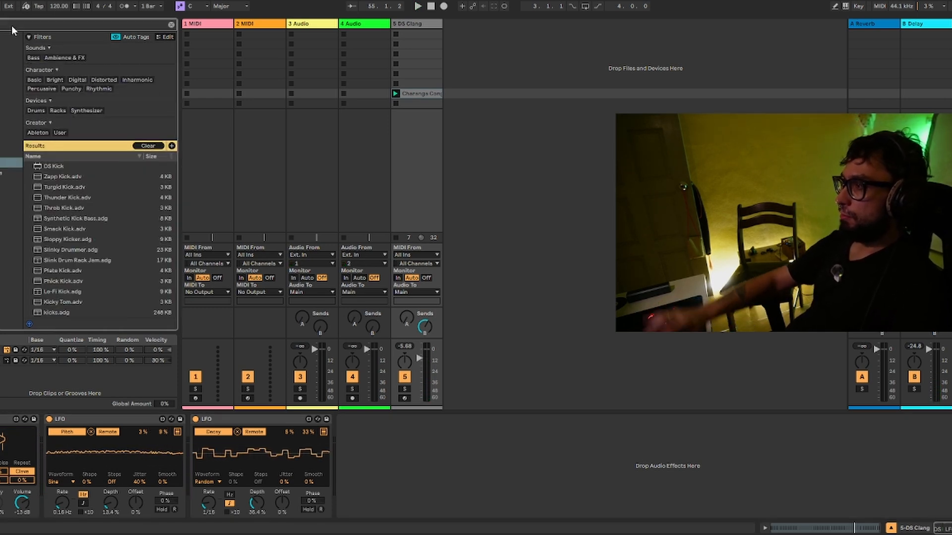
pyautogui.moveTo(39, 166); pyautogui.dragTo(189, 226)
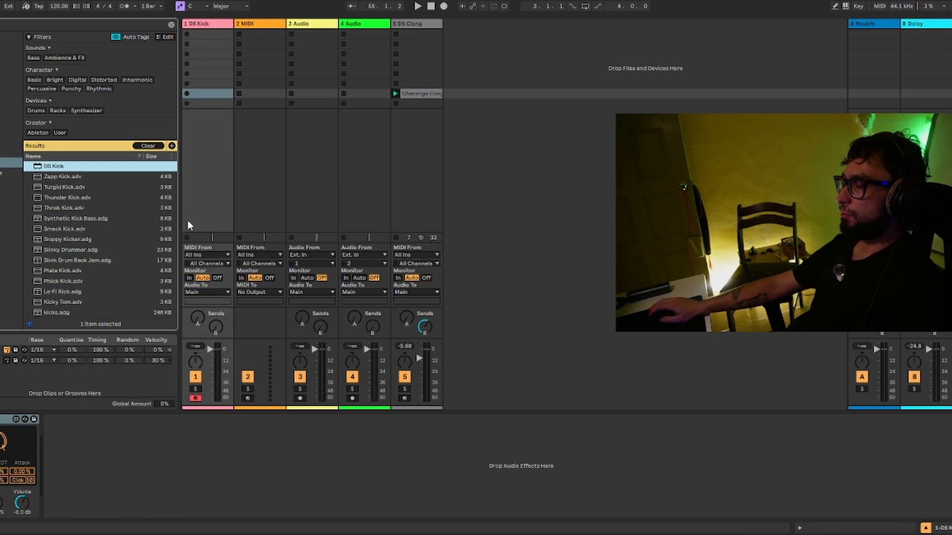
# Create a one-bar clip in the DS Kick track's first slot with D#3 notes on all four beats, and launch it
pyautogui.doubleClick(206, 34)
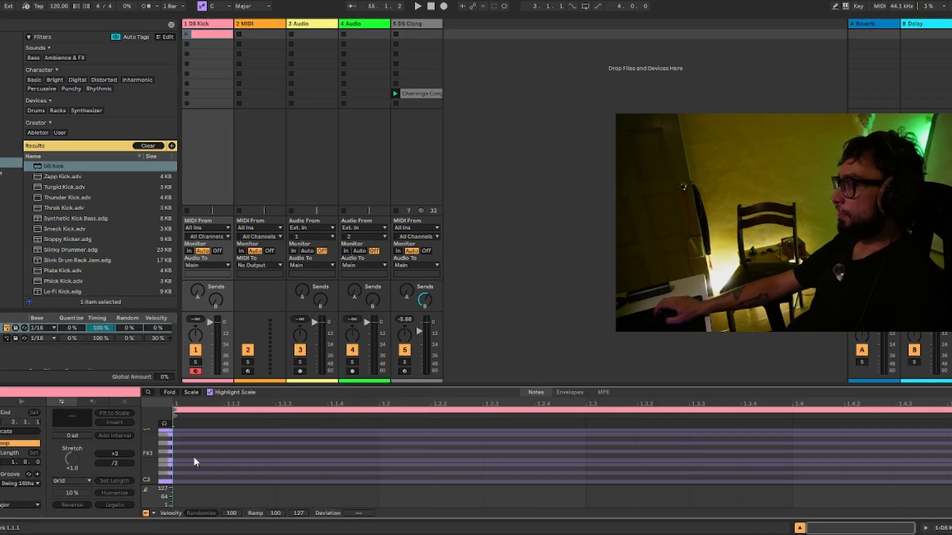
pyautogui.doubleClick(286, 468)
pyautogui.hotkey('ctrl', 'd')
pyautogui.hotkey('ctrl', 'd')
pyautogui.hotkey('ctrl', 'd')
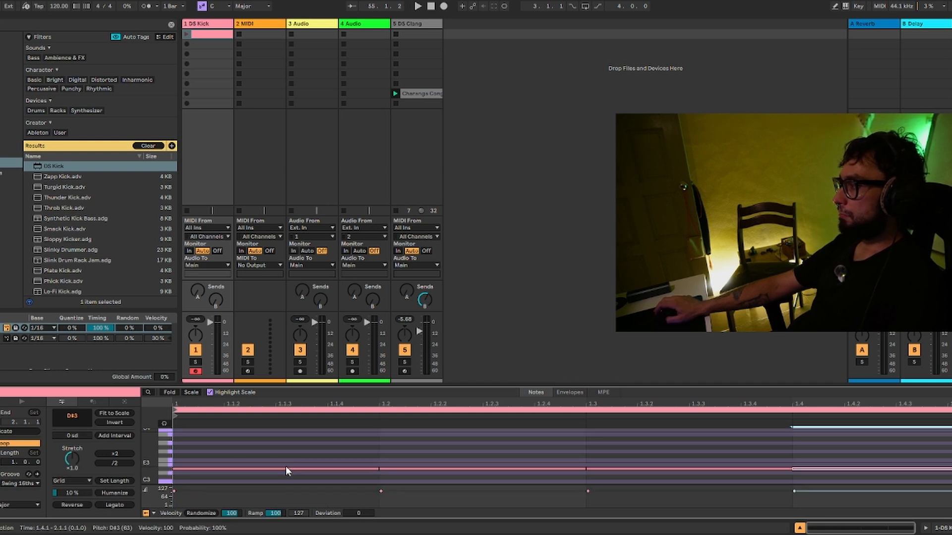
pyautogui.click(186, 35)
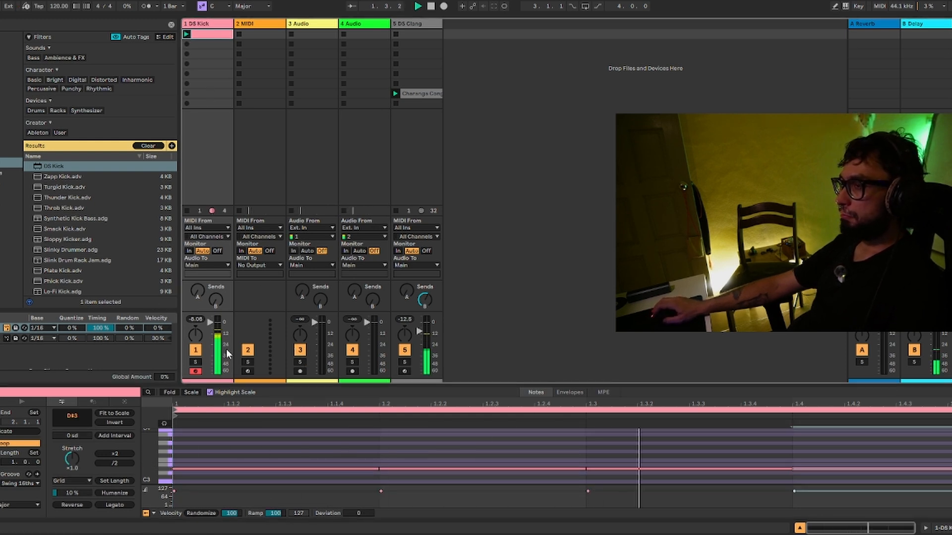
# Try a lower volume on the DS Kick track, and bring the fader back up
pyautogui.moveTo(212, 323); pyautogui.dragTo(211, 329)
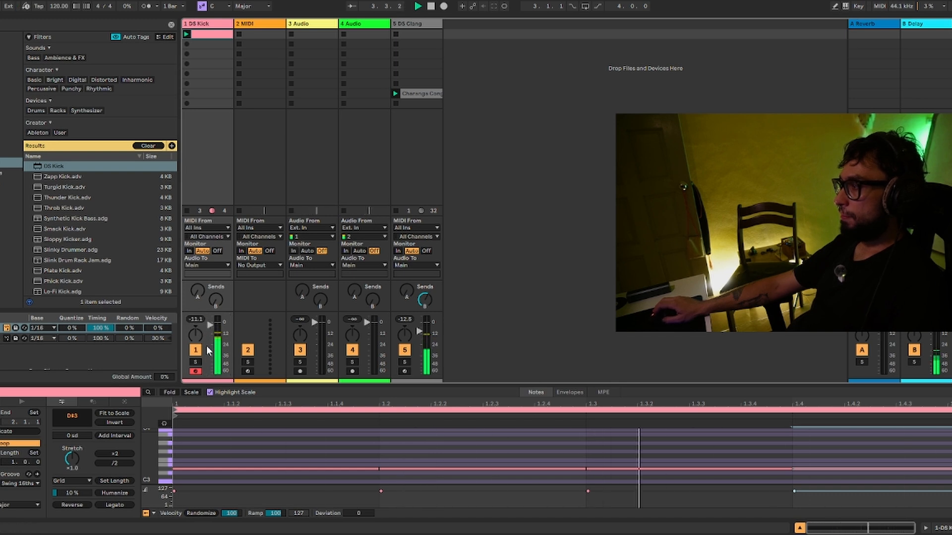
pyautogui.moveTo(209, 333); pyautogui.dragTo(212, 325)
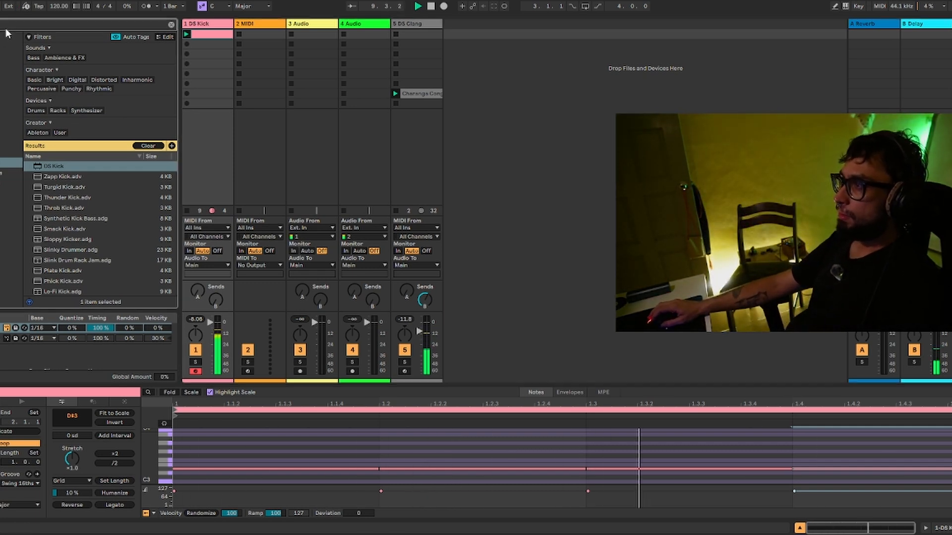
# Search the instruments for "hh" and load DS HH onto the second MIDI track
pyautogui.write('hh')
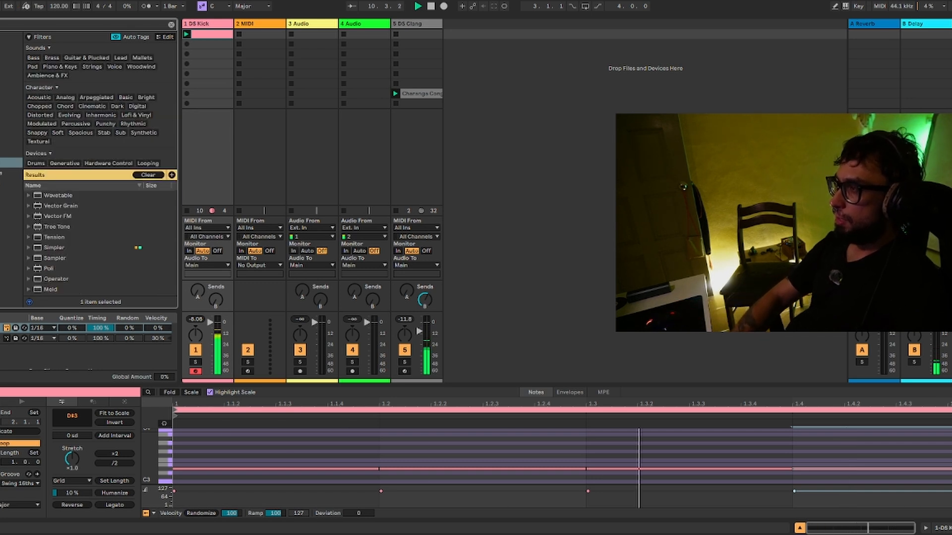
pyautogui.doubleClick(47, 135)
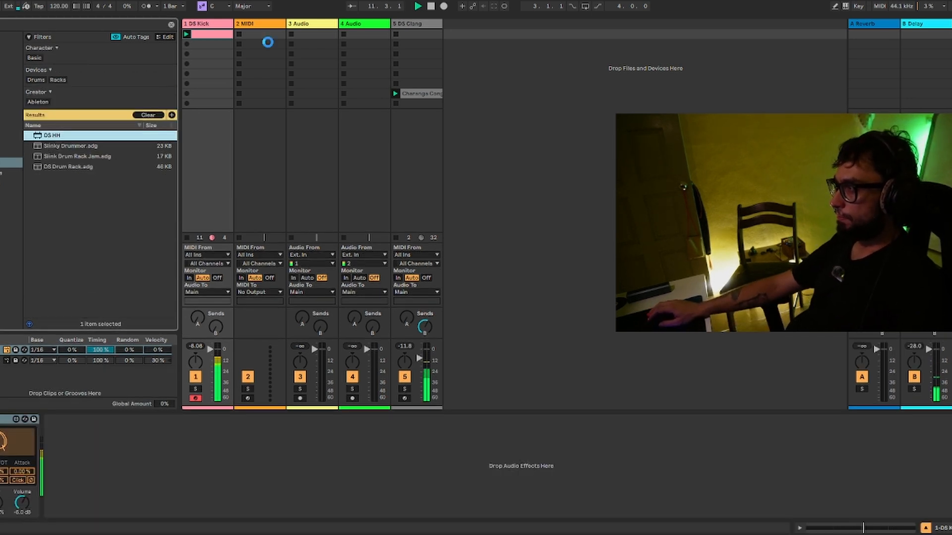
# Create a one-bar clip in the DS HH track's first slot, draw a syncopated sixteenth-note pattern around G3, and launch it
pyautogui.hotkey('ctrl', 'shift', 'm')
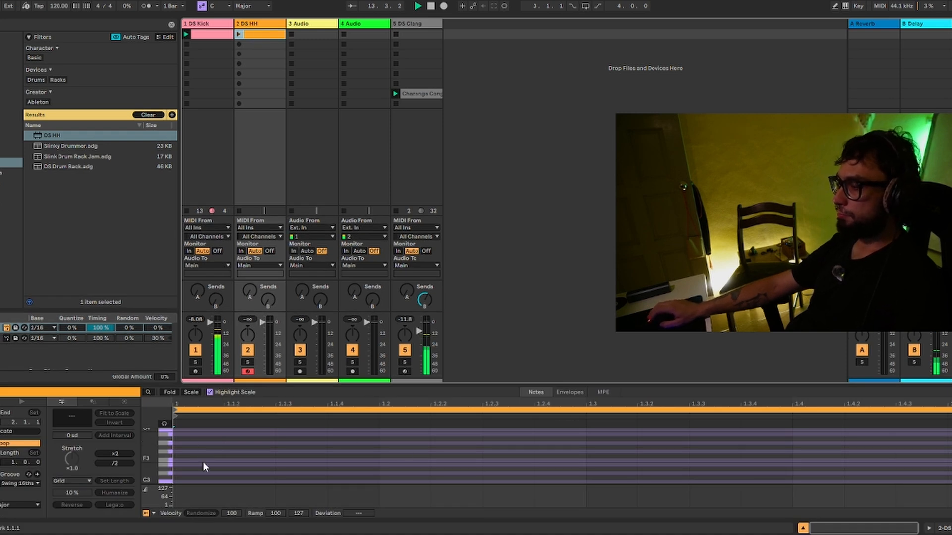
pyautogui.moveTo(197, 455); pyautogui.dragTo(917, 452)
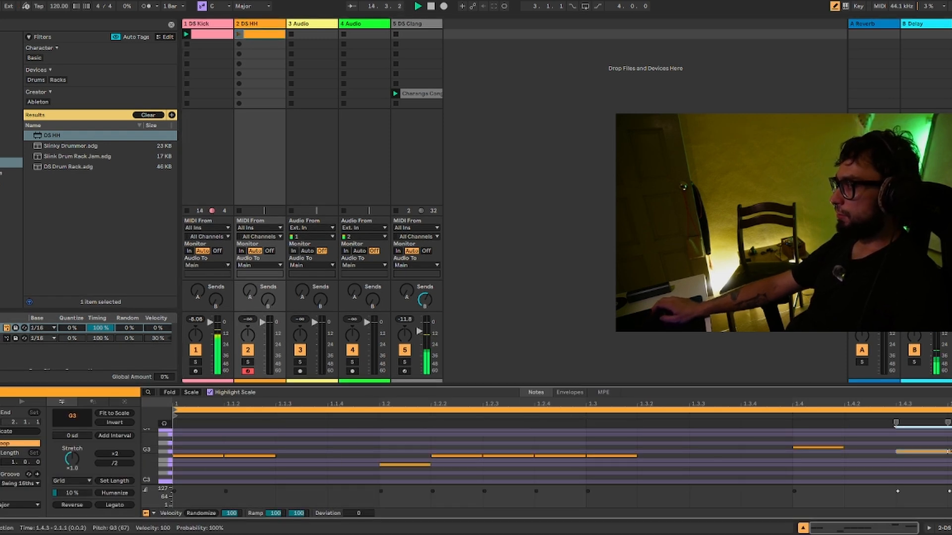
pyautogui.click(240, 34)
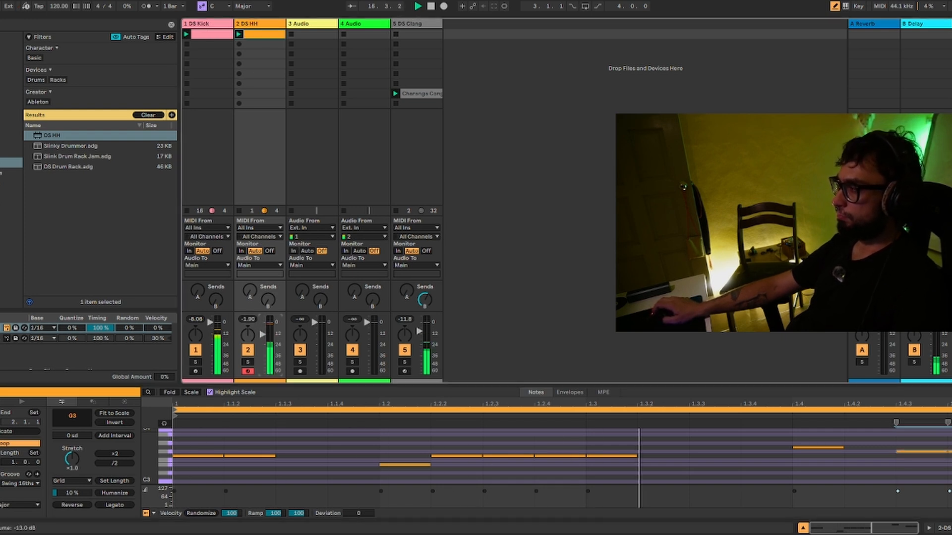
# Find LFO among the modulators and add it after the DS HH instrument
pyautogui.click(270, 26)
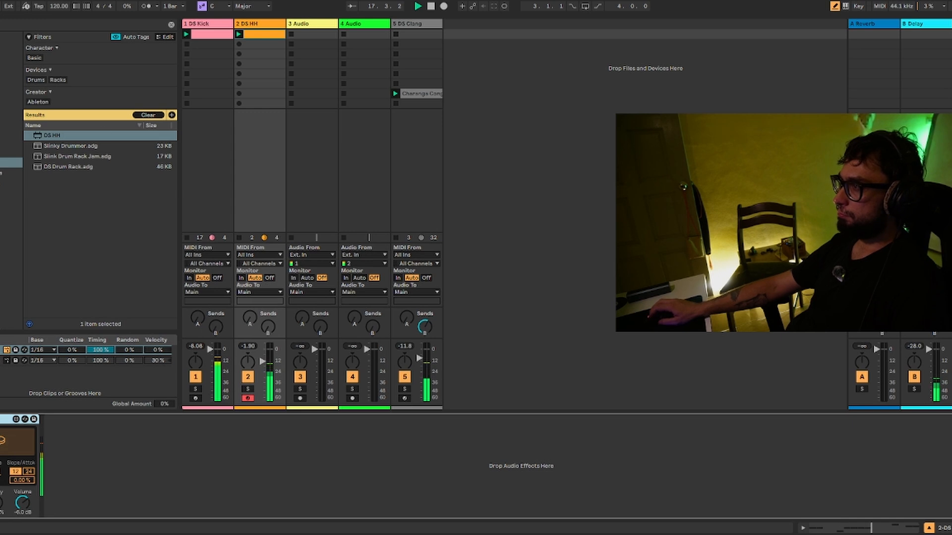
pyautogui.click(2, 173)
pyautogui.click(5, 204)
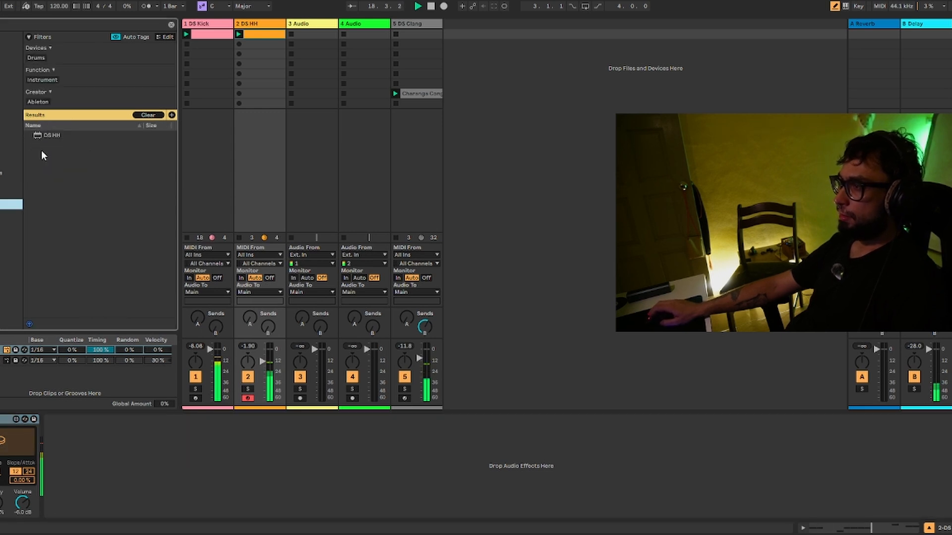
pyautogui.click(171, 23)
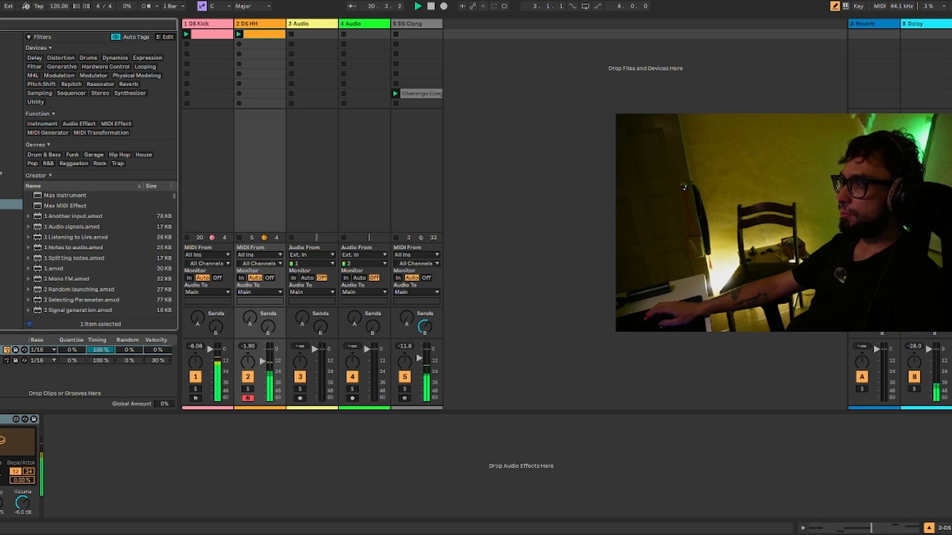
pyautogui.click(5, 194)
pyautogui.doubleClick(59, 141)
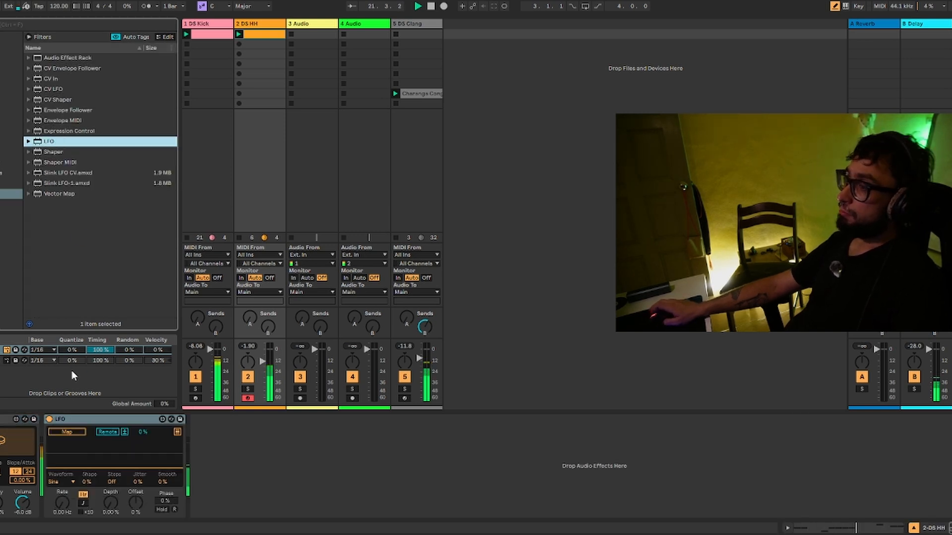
# Map the LFO to the DS HH decay with a 46 % mapping maximum, reduce its depth, and set its rate to 0.77 Hz
pyautogui.click(1, 503)
pyautogui.moveTo(161, 433); pyautogui.dragTo(161, 461)
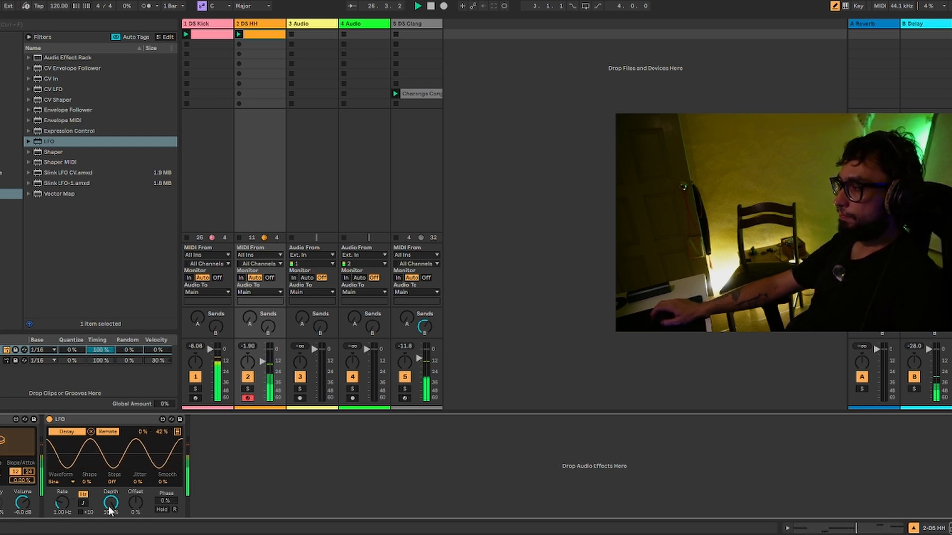
pyautogui.moveTo(110, 508); pyautogui.dragTo(61, 513)
pyautogui.moveTo(165, 431); pyautogui.dragTo(165, 426)
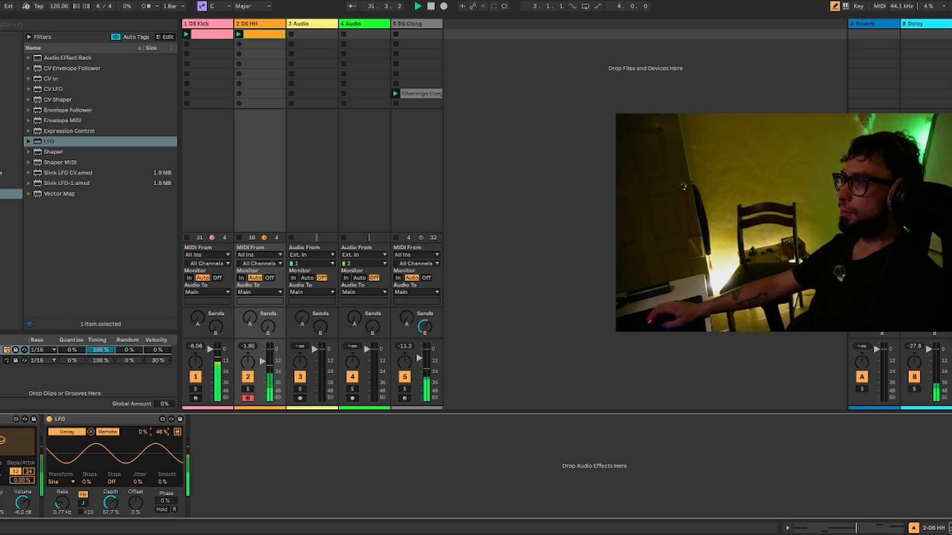
# Search the instruments for "oper" and load Operator onto a new MIDI track after DS Clang
pyautogui.click(3, 162)
pyautogui.click(17, 25)
pyautogui.write('oper')
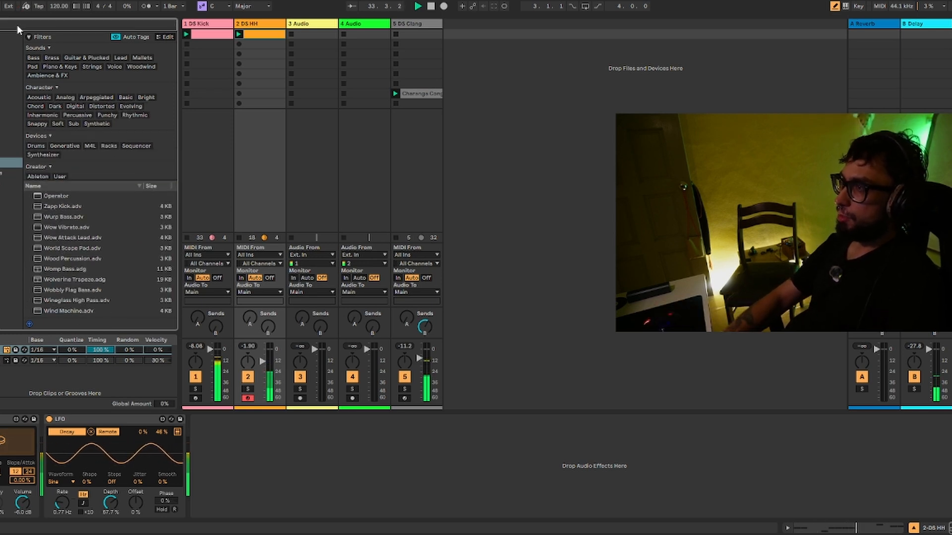
pyautogui.moveTo(58, 209); pyautogui.dragTo(468, 63)
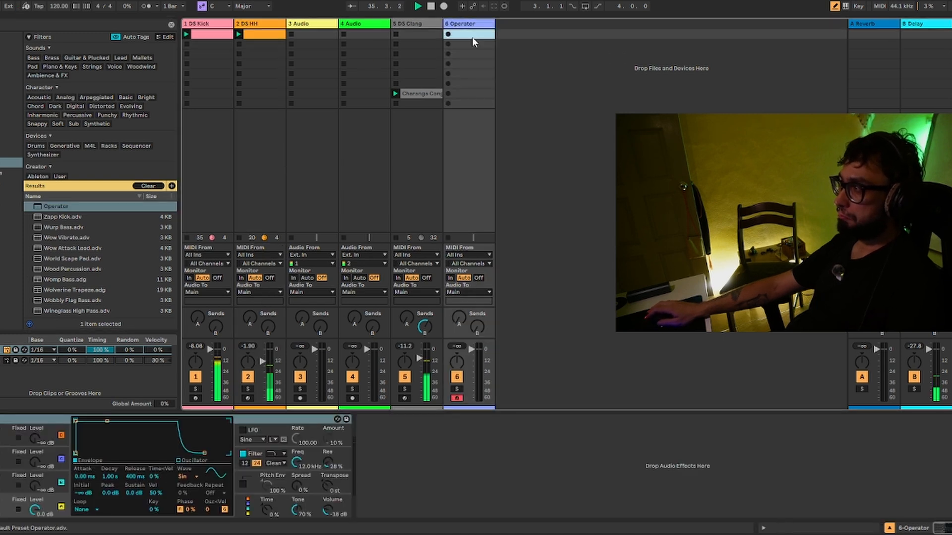
# Create a one-bar clip in the Operator track's first slot and place a sixteenth note on F2 at its start
pyautogui.doubleClick(472, 37)
pyautogui.press('Down')
pyautogui.press('Down')
pyautogui.press('Down')
pyautogui.press('Down')
pyautogui.press('Down')
pyautogui.press('Down')
pyautogui.press('Down')
pyautogui.press('Down')
pyautogui.press('Down')
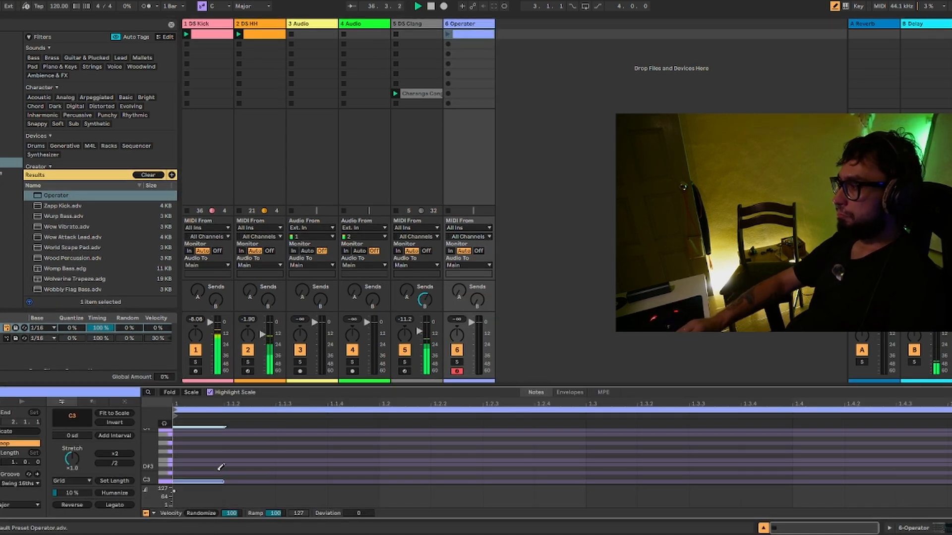
pyautogui.hotkey('shift', 'Right')
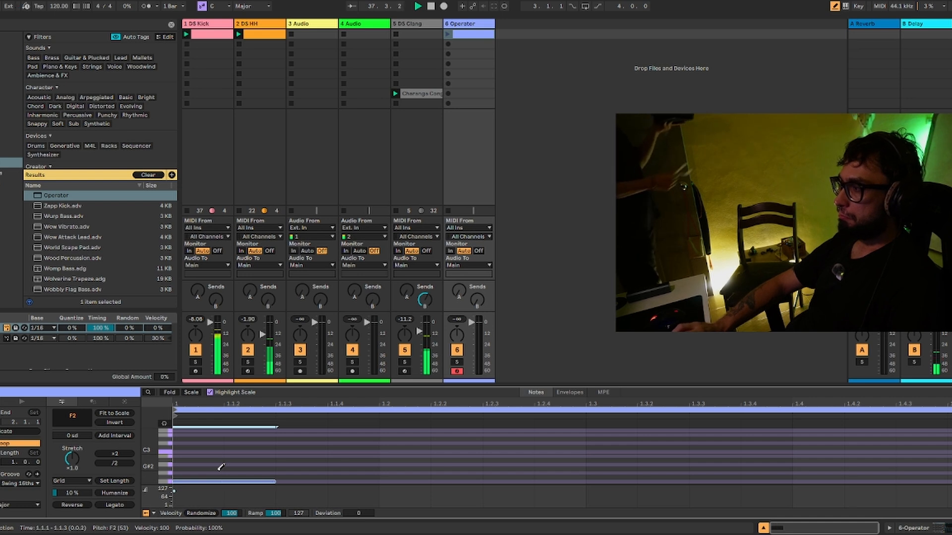
pyautogui.hotkey('shift', 'Left')
# Duplicate the F2 note until sixteenth notes fill the whole bar
pyautogui.hotkey('ctrl', 'd')
pyautogui.hotkey('ctrl', 'd')
pyautogui.hotkey('ctrl', 'd')
pyautogui.hotkey('ctrl', 'a')
pyautogui.hotkey('ctrl', 'd')
pyautogui.hotkey('ctrl', 'd')
pyautogui.hotkey('ctrl', 'd')
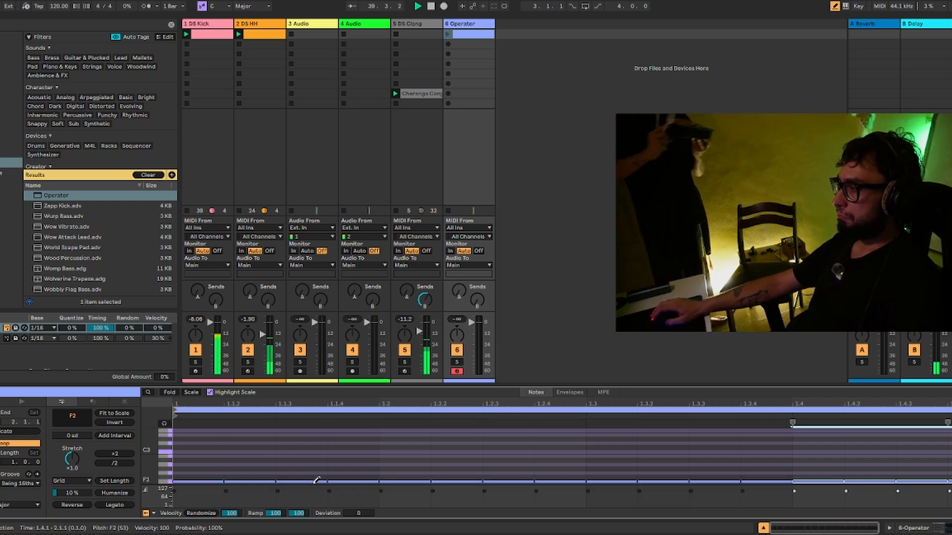
# Enlarge the velocity lane and draw varied velocities between about 38 and 96 across the sixteenth notes
pyautogui.moveTo(315, 483); pyautogui.dragTo(315, 444)
pyautogui.hotkey('ctrl', 'a')
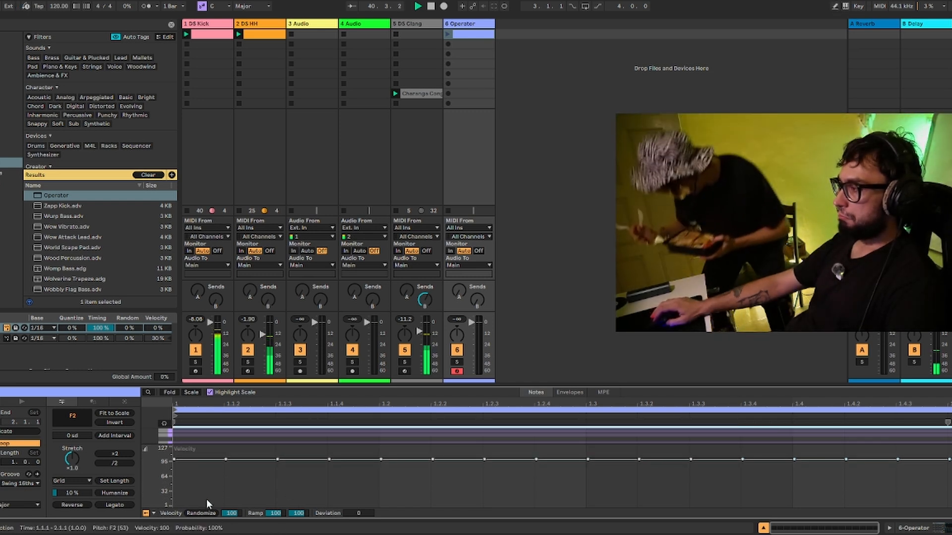
pyautogui.click(213, 466)
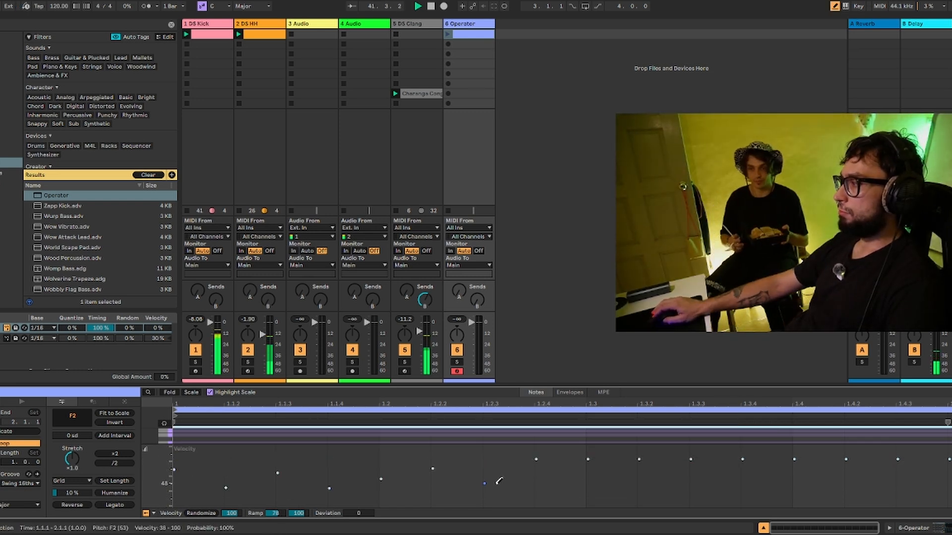
pyautogui.moveTo(925, 468); pyautogui.dragTo(950, 473)
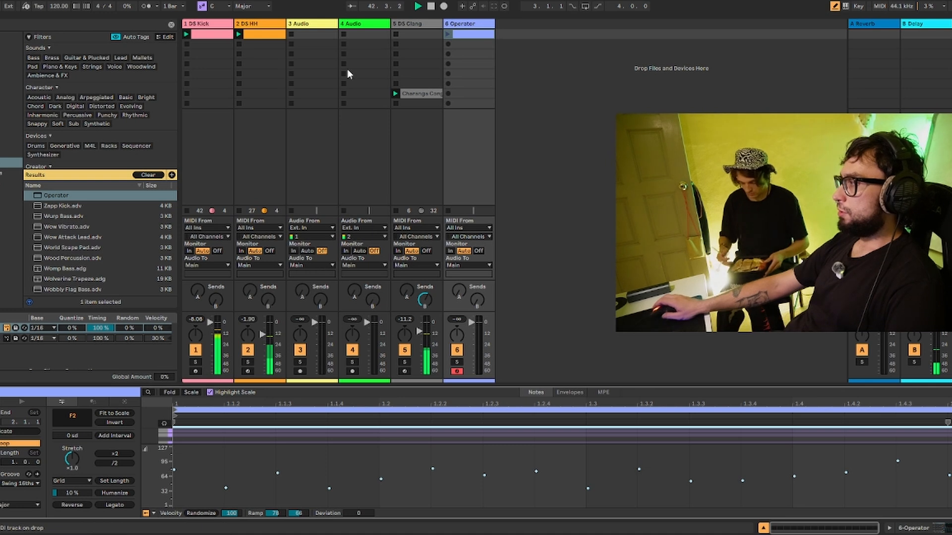
# Launch the Operator clip and transpose all its notes down an octave to F1
pyautogui.click(448, 34)
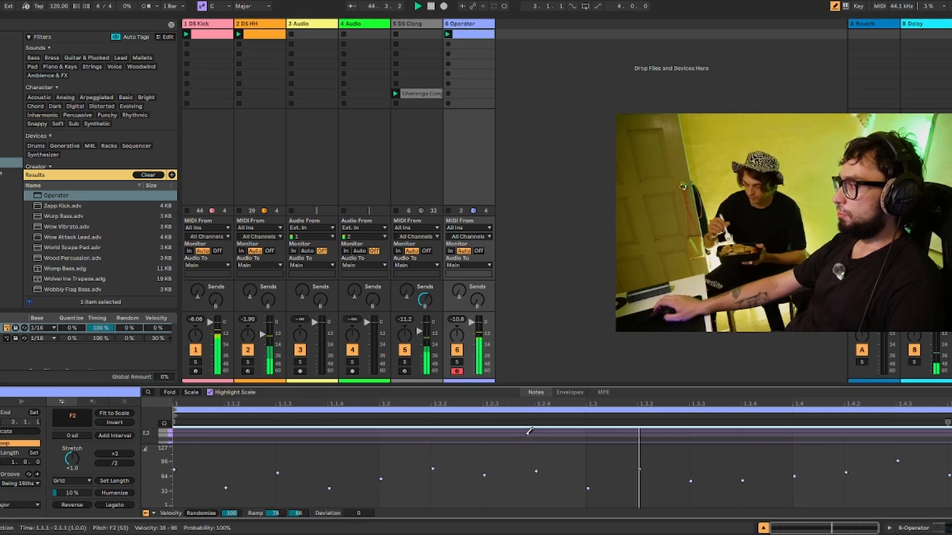
pyautogui.hotkey('shift', 'Down')
pyautogui.hotkey('shift', 'Down')
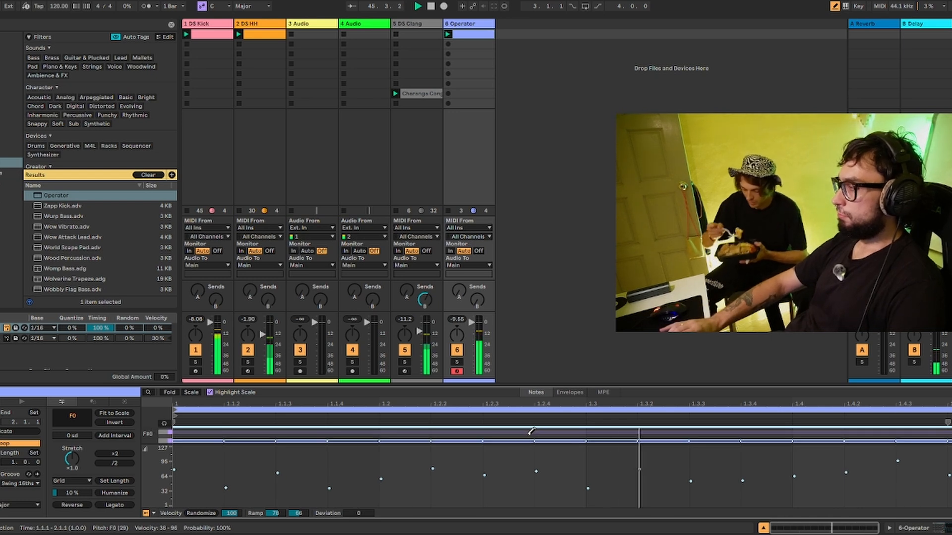
pyautogui.hotkey('shift', 'Up')
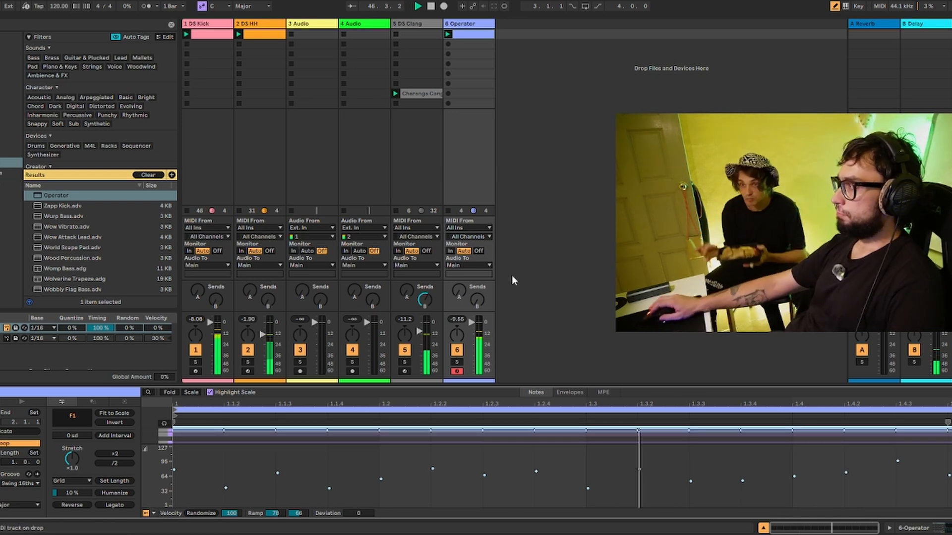
# Show the Operator device and change its algorithm to two parallel oscillator pairs
pyautogui.click(474, 25)
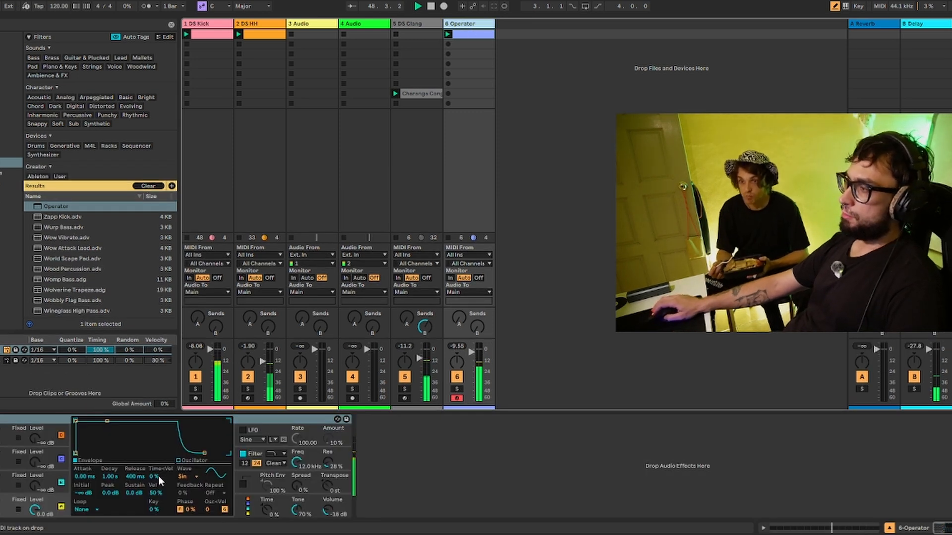
pyautogui.click(185, 476)
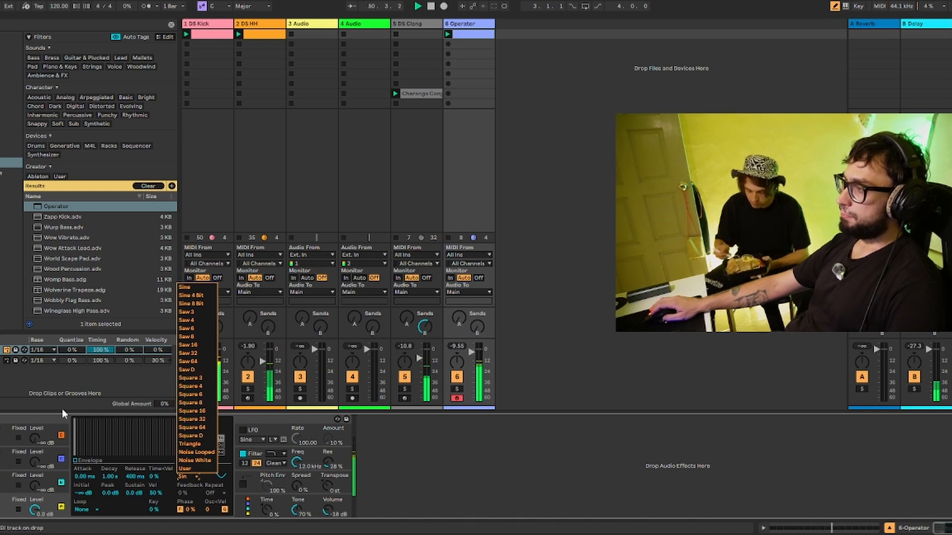
pyautogui.click(43, 455)
pyautogui.click(248, 511)
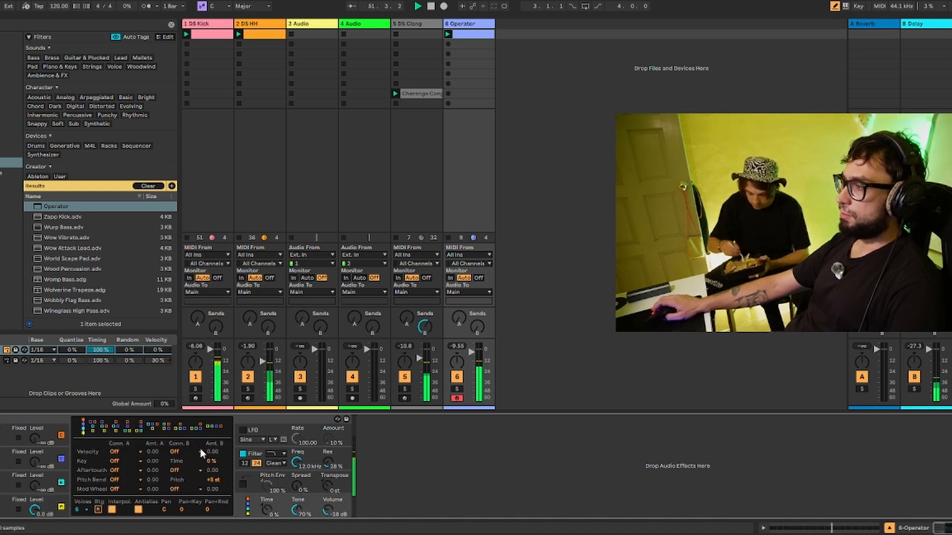
# Set Operator's oscillator C to the Saw D waveform and raise its level to -4.8 dB
pyautogui.click(48, 457)
pyautogui.click(193, 476)
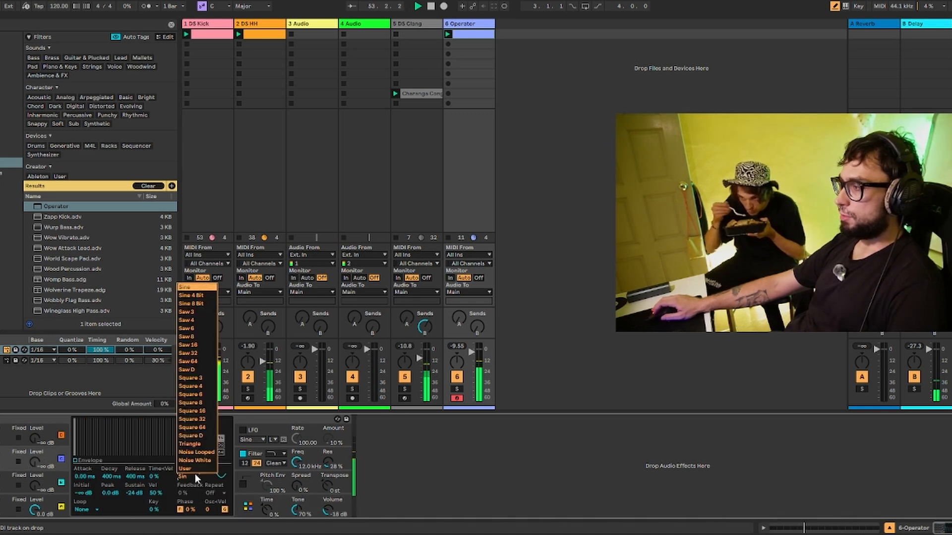
pyautogui.click(196, 379)
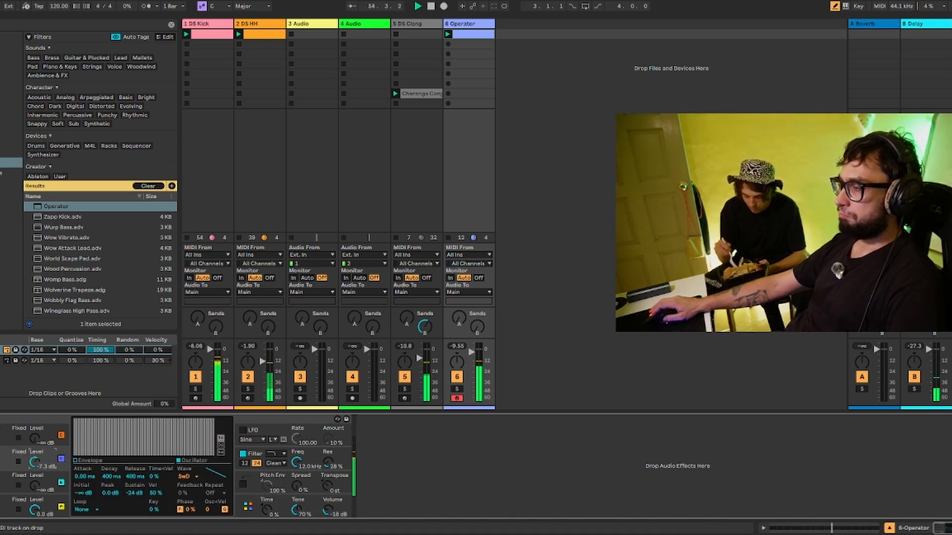
# Reduce oscillator A's level to -1.9 dB, and lower the filter frequency with 49 % resonance and 31 % envelope amount
pyautogui.moveTo(35, 510); pyautogui.dragTo(35, 514)
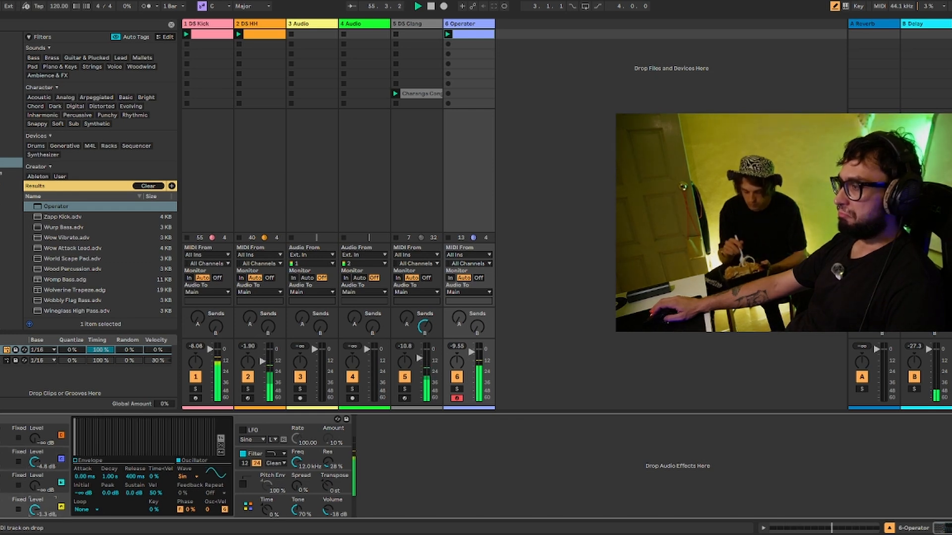
pyautogui.click(246, 459)
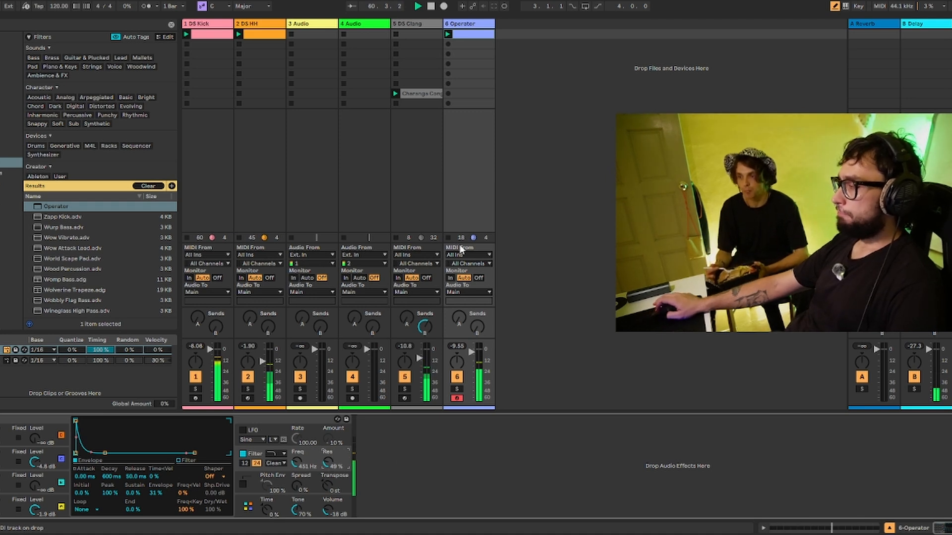
# Move the DS Clang track's clip up to its first slot, in the same scene as the other clips
pyautogui.moveTo(418, 92); pyautogui.dragTo(421, 35)
pyautogui.click(313, 24)
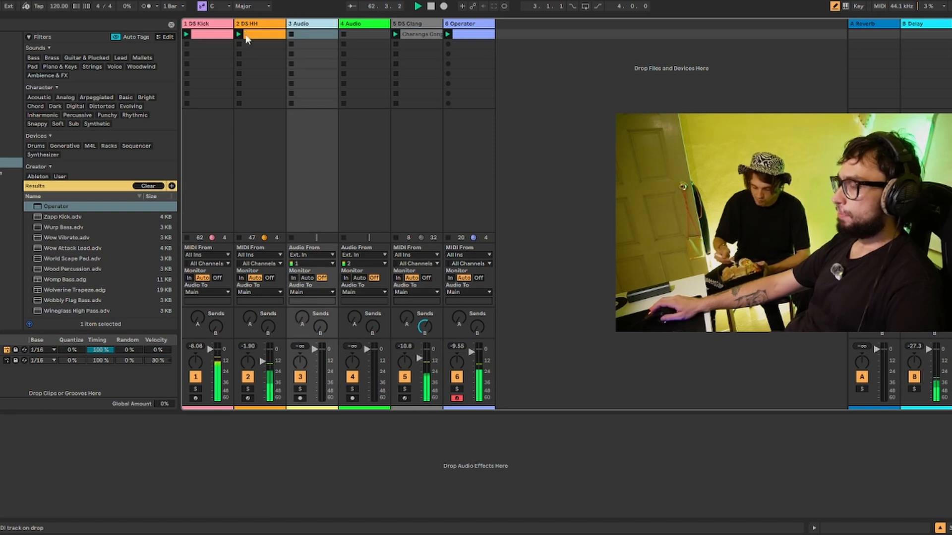
# Insert a new MIDI track after DS HH and load Operator onto it
pyautogui.click(247, 25)
pyautogui.hotkey('ctrl', 'shift', 't')
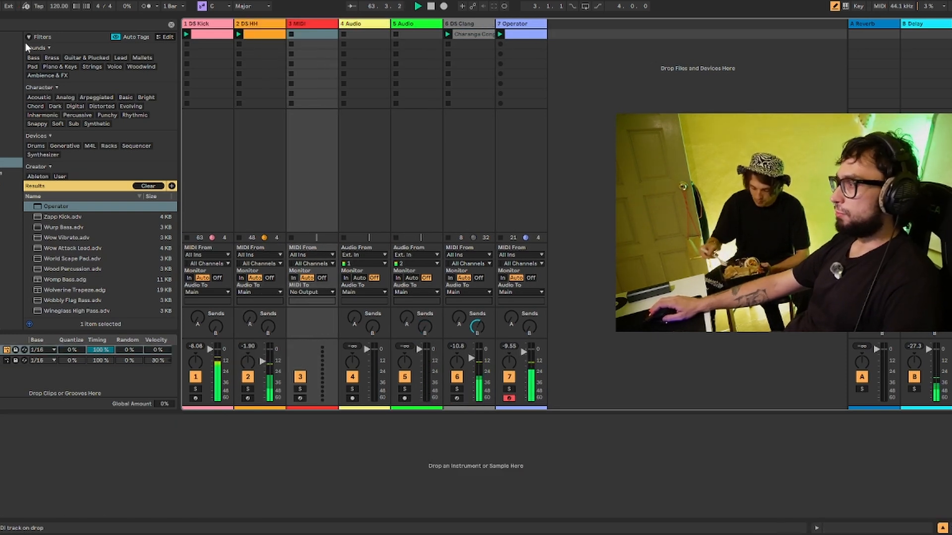
pyautogui.click(21, 25)
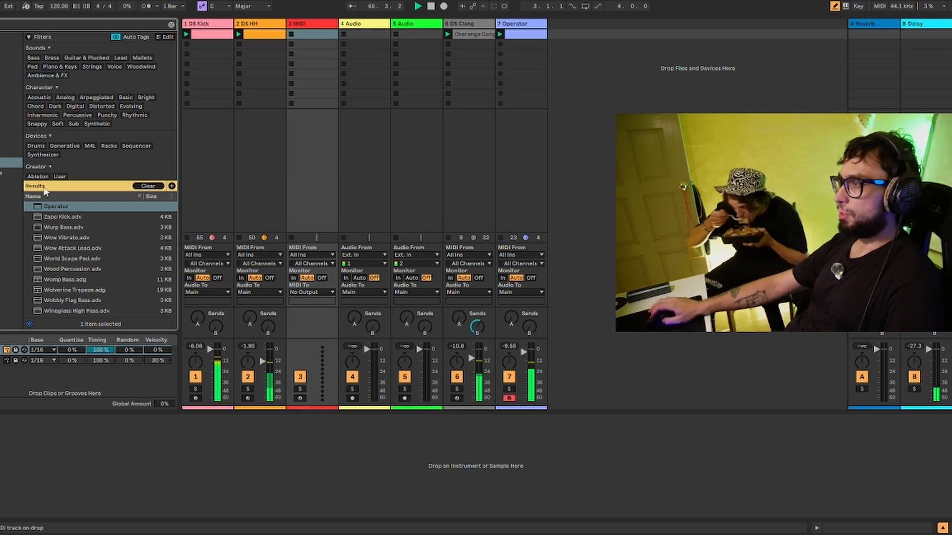
pyautogui.moveTo(53, 207); pyautogui.dragTo(142, 172)
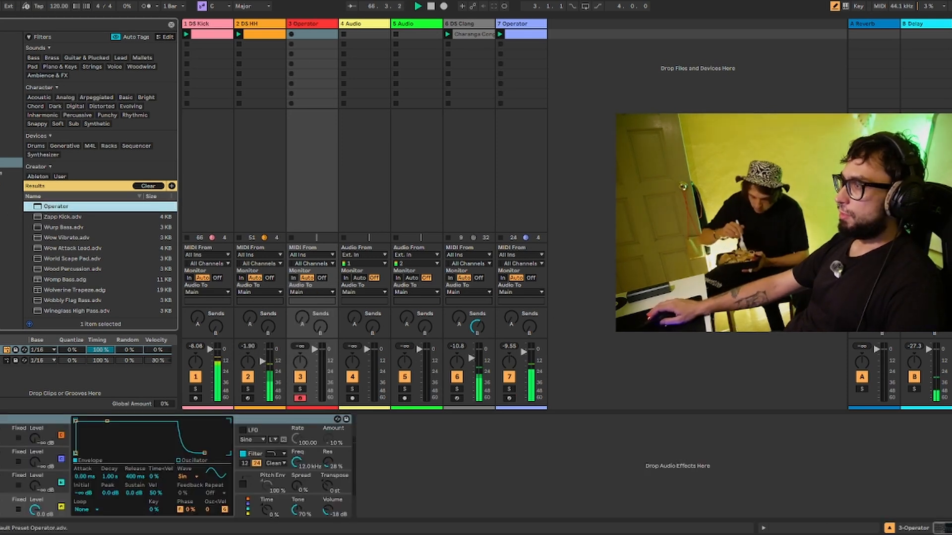
# Search the MIDI effects for "hou" and load the House for to go chord preset onto track 3 Operator
pyautogui.click(16, 184)
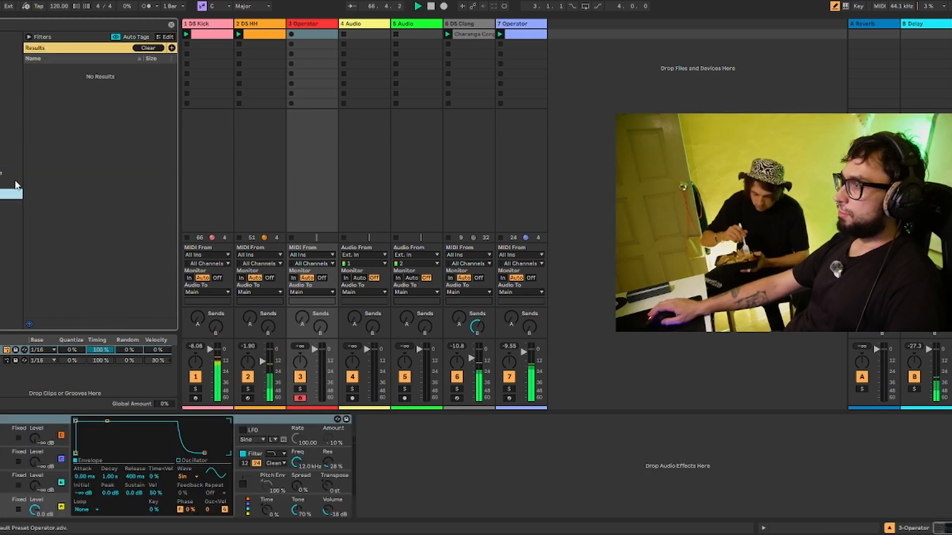
pyautogui.click(171, 24)
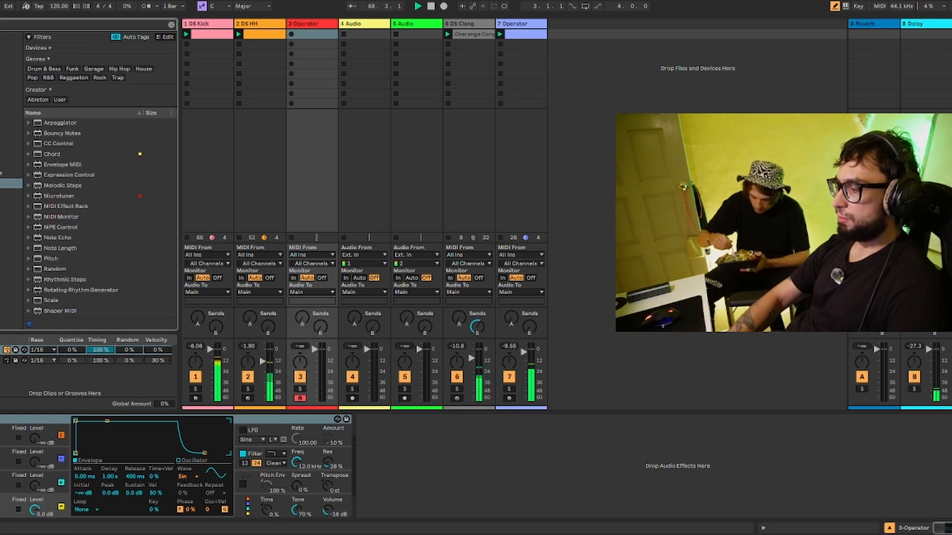
pyautogui.write('hou')
pyautogui.doubleClick(74, 124)
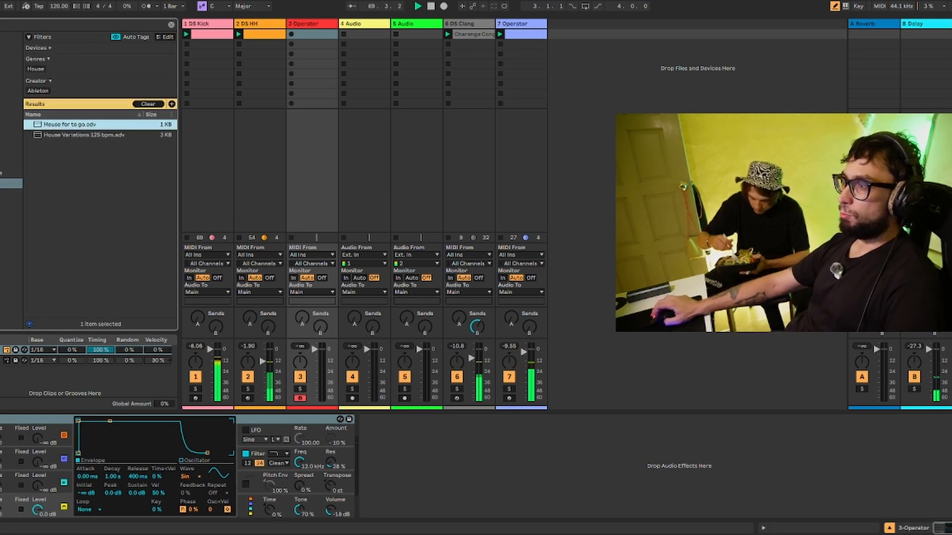
# Open the clip on track 7 Operator in an enlarged note editor and fold it to the used notes
pyautogui.doubleClick(526, 34)
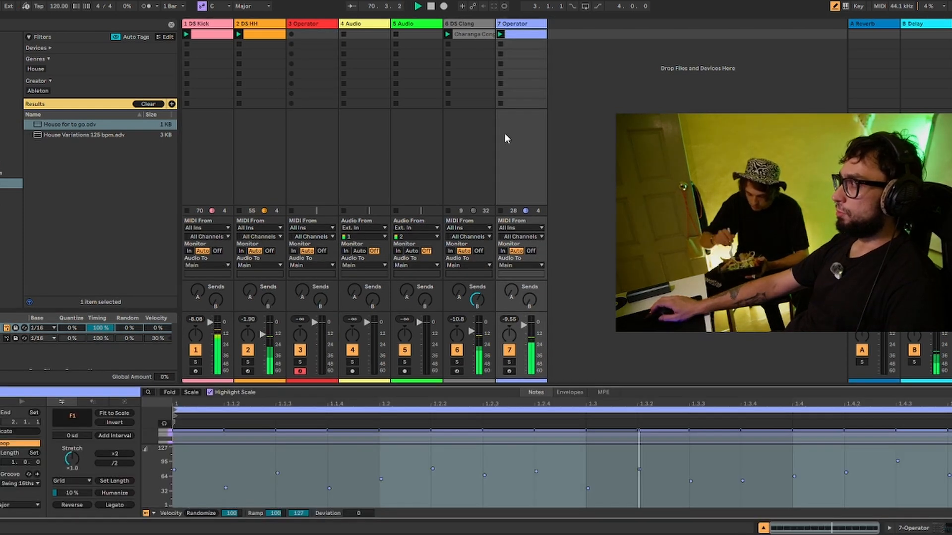
pyautogui.moveTo(420, 312); pyautogui.dragTo(420, 218)
pyautogui.scroll(2, 355, 311)
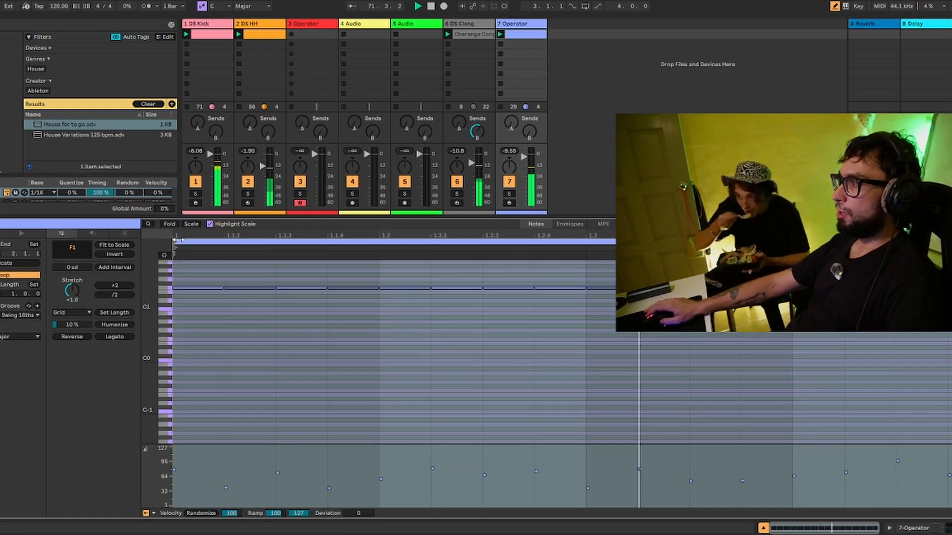
pyautogui.click(170, 224)
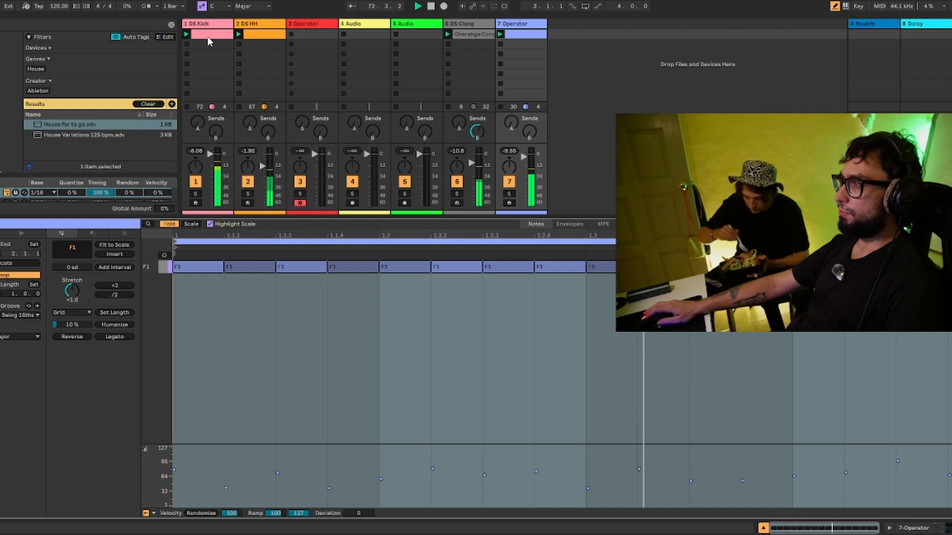
# Create a clip in track 3 Operator's first slot with F3 notes at 1.1.4 and 1.3.4, and launch it
pyautogui.click(323, 35)
pyautogui.doubleClick(325, 35)
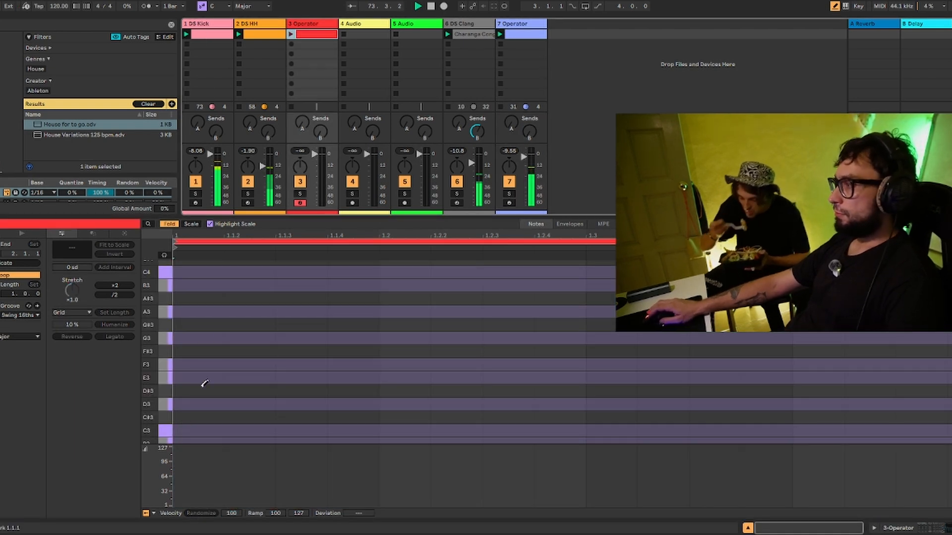
pyautogui.click(199, 365)
pyautogui.click(218, 365)
pyautogui.click(336, 363)
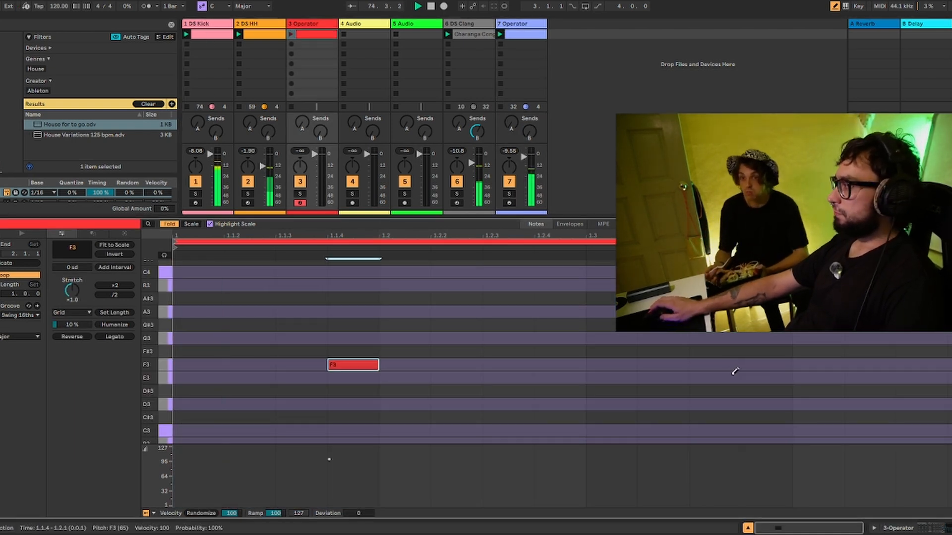
pyautogui.click(743, 365)
pyautogui.click(290, 34)
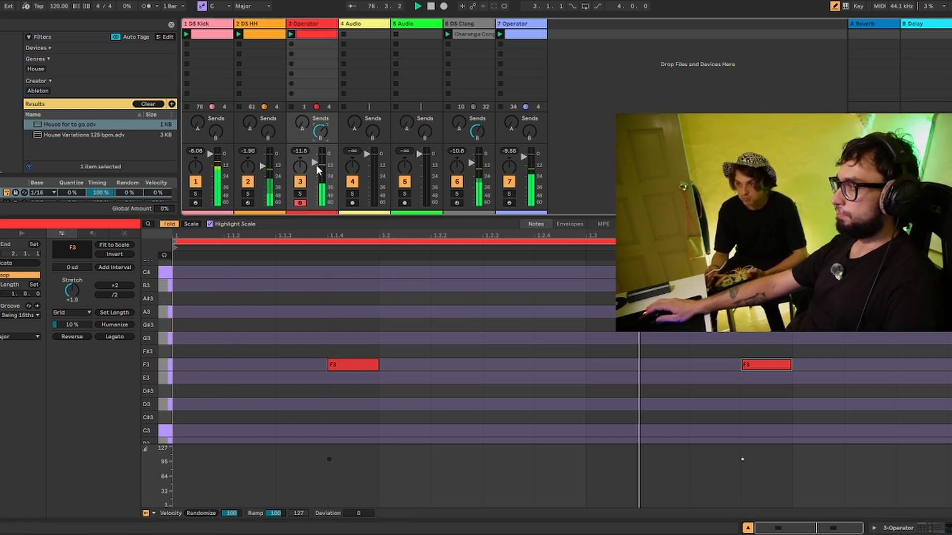
# Replace the clip's second F3 note with one at 1.3.2
pyautogui.click(732, 365)
pyautogui.hotkey('ctrl', 'z')
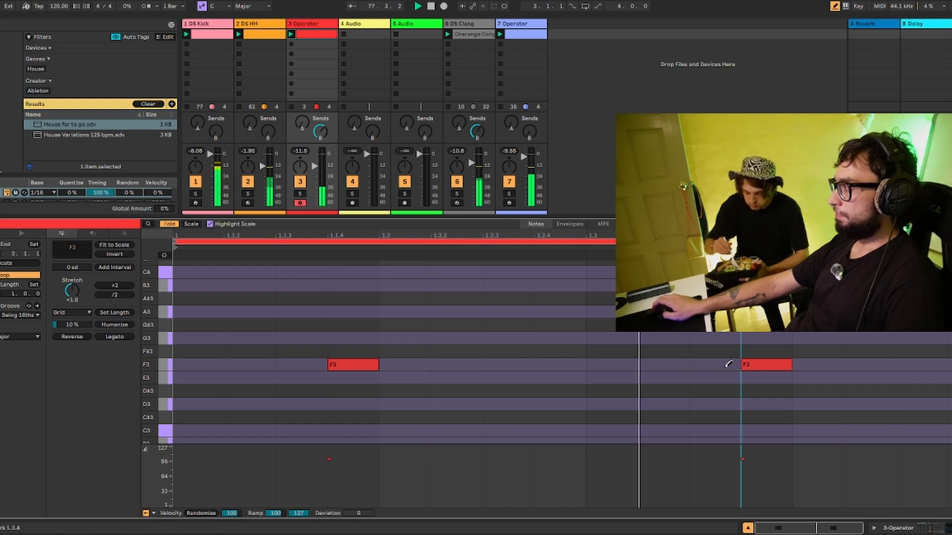
pyautogui.hotkey('ctrl', 'z')
pyautogui.click(704, 352)
pyautogui.hotkey('ctrl', 'z')
pyautogui.click(680, 365)
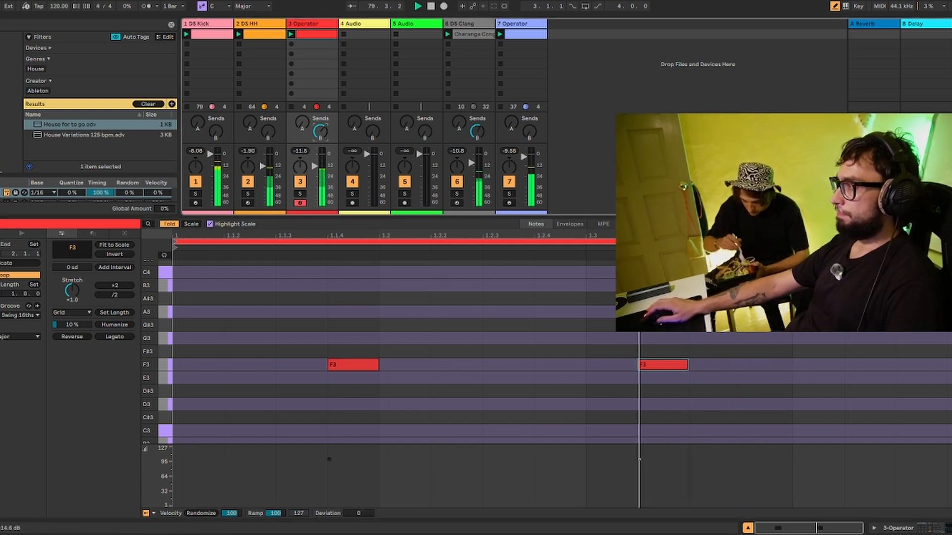
# Set the chord device's Strum to 10.1 ms and lower track 3 Operator's filter frequency to about 4.22 kHz
pyautogui.click(312, 25)
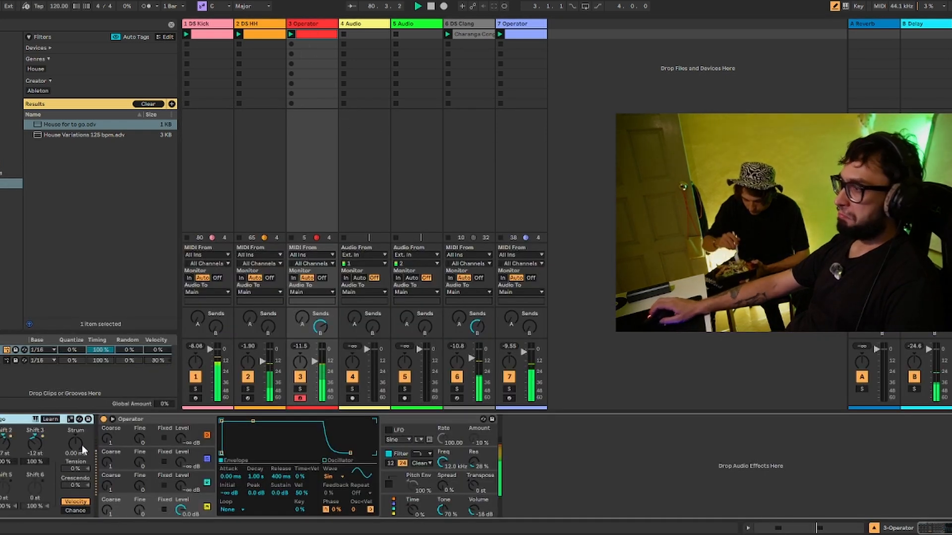
pyautogui.moveTo(78, 447); pyautogui.dragTo(77, 438)
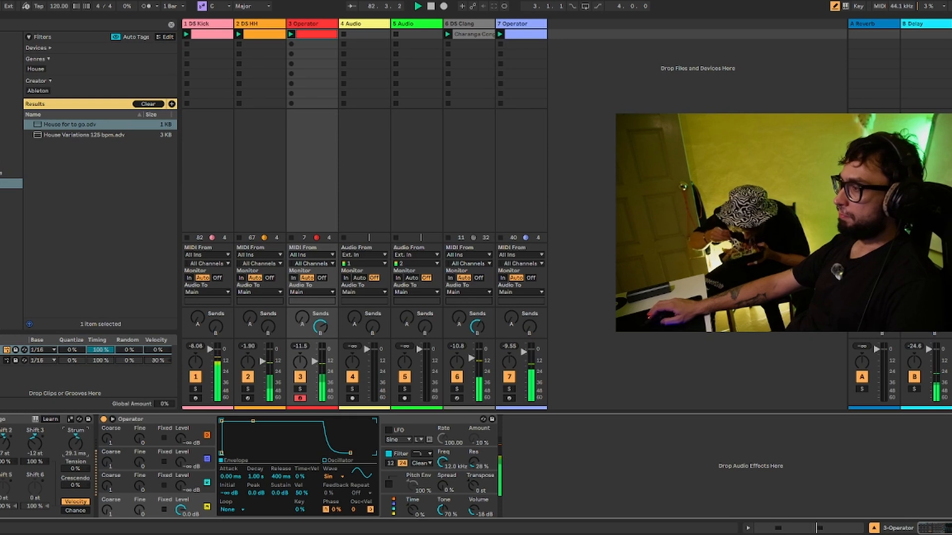
pyautogui.moveTo(441, 462); pyautogui.dragTo(441, 473)
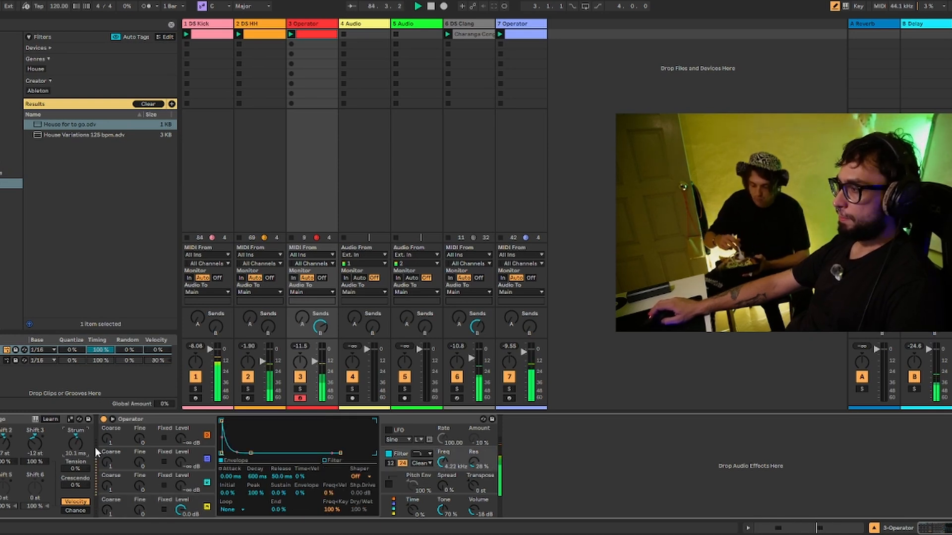
# Set oscillator A to the Square D waveform and lower the filter frequency to about 1.77 kHz
pyautogui.click(206, 506)
pyautogui.click(328, 477)
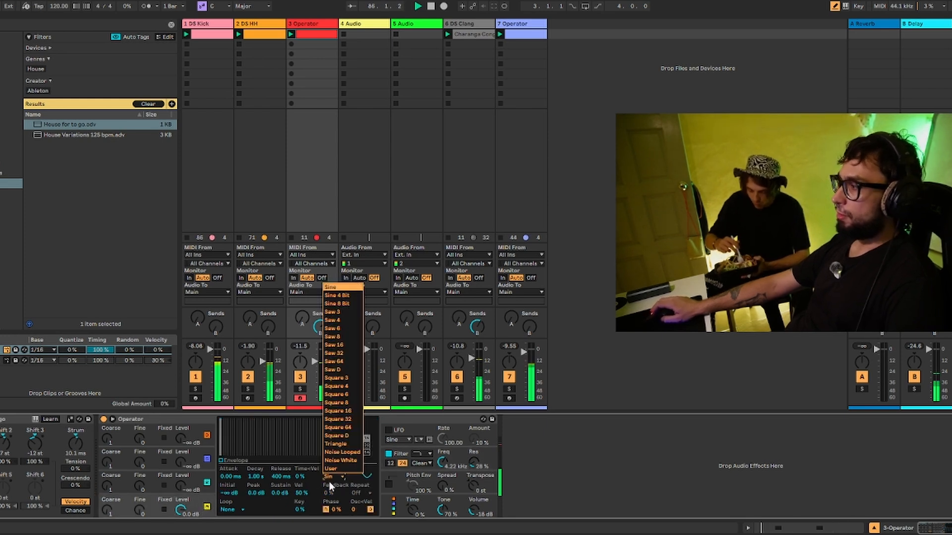
pyautogui.click(353, 436)
pyautogui.click(439, 456)
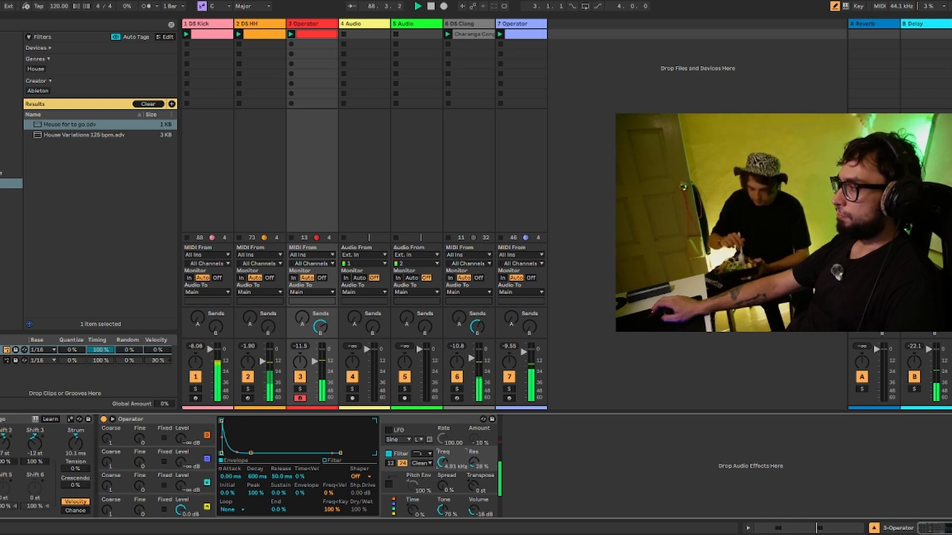
# Turn on Operator's LFO, route it to the filter only, and set its amount to 49 % and its rate to about 79
pyautogui.click(391, 430)
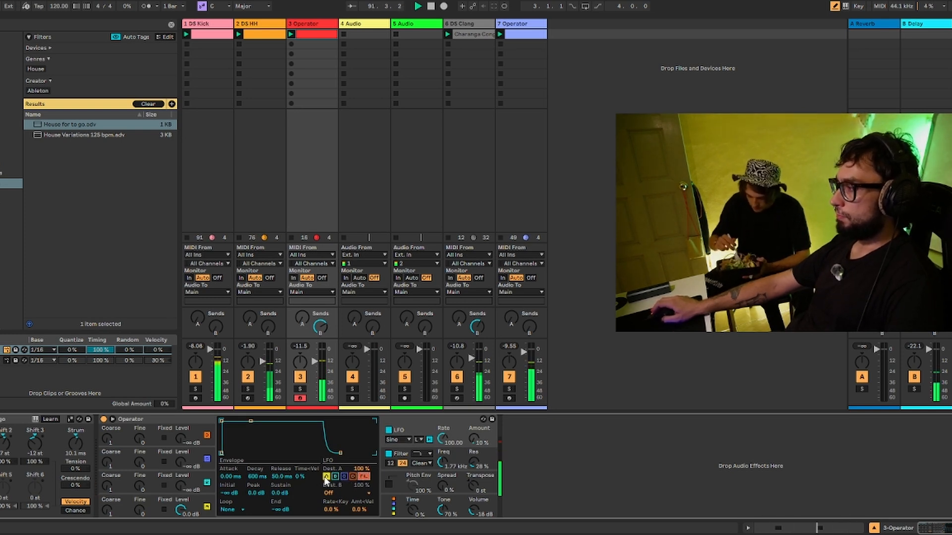
pyautogui.moveTo(441, 439); pyautogui.dragTo(441, 449)
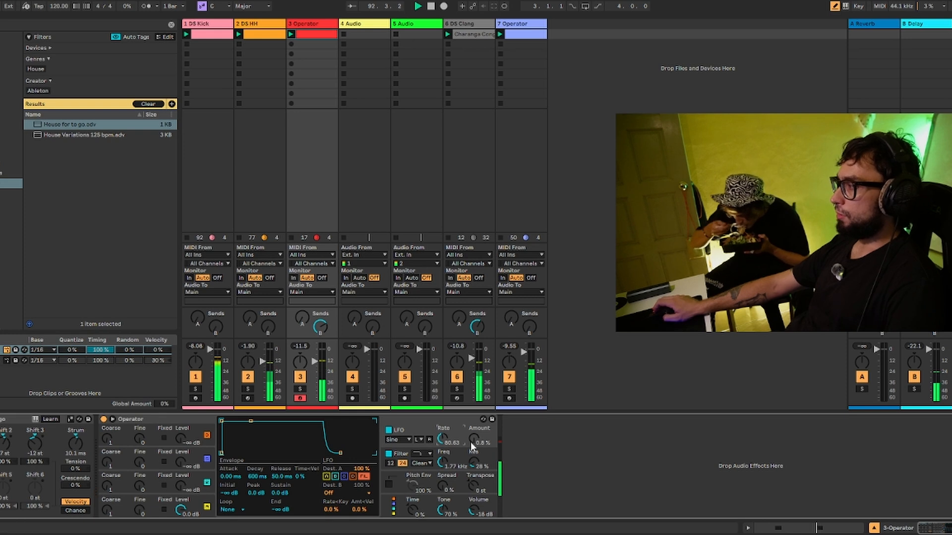
pyautogui.moveTo(473, 442); pyautogui.dragTo(445, 432)
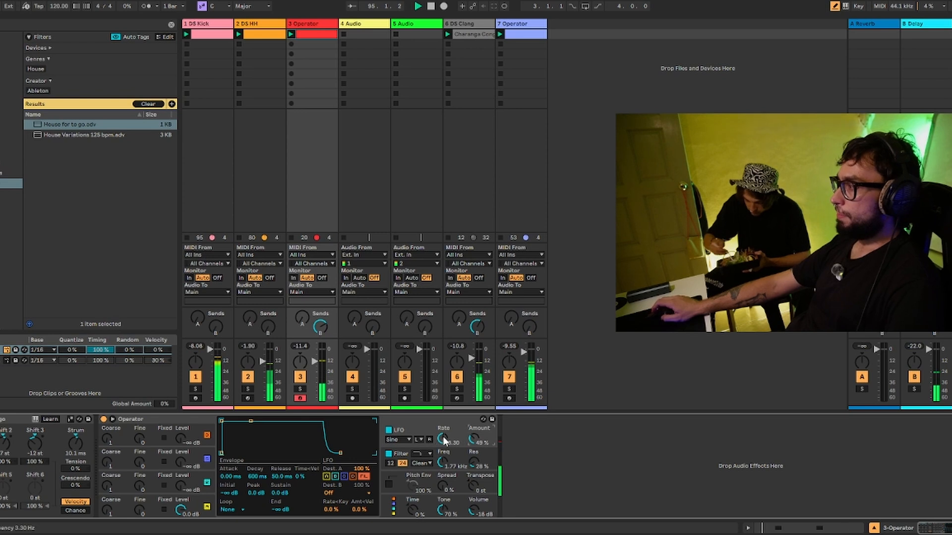
# Choose Operator's 2x2 algorithm and set oscillator B's coarse tuning to 3 and level to -14 dB
pyautogui.click(392, 507)
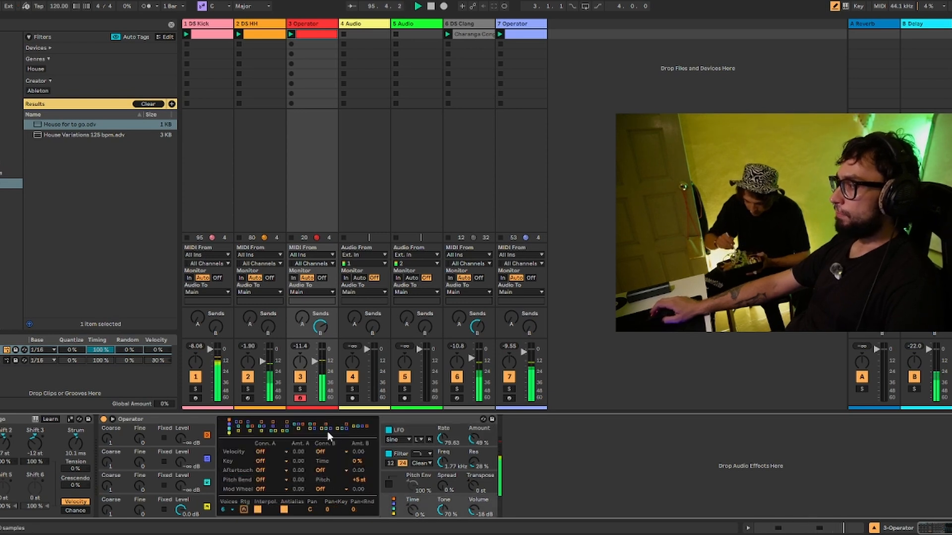
pyautogui.click(176, 462)
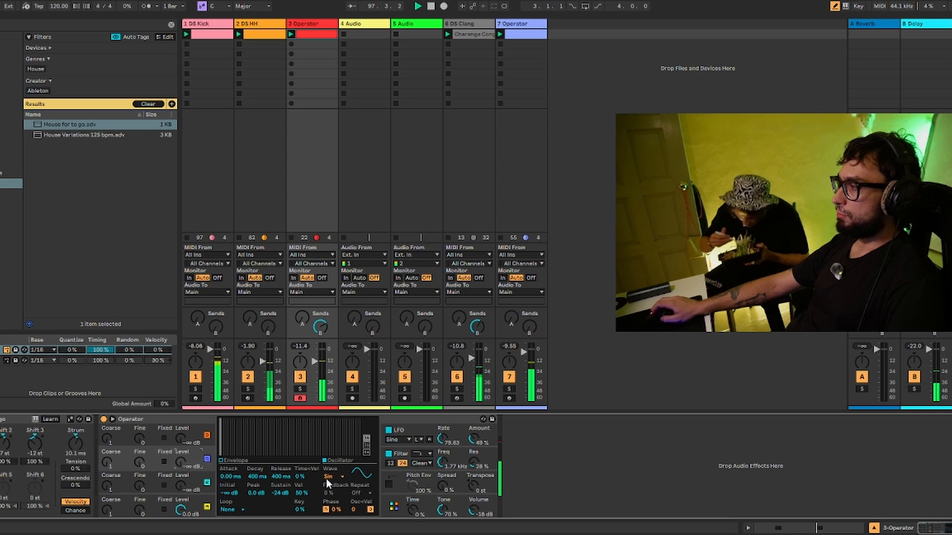
pyautogui.moveTo(107, 462); pyautogui.dragTo(107, 457)
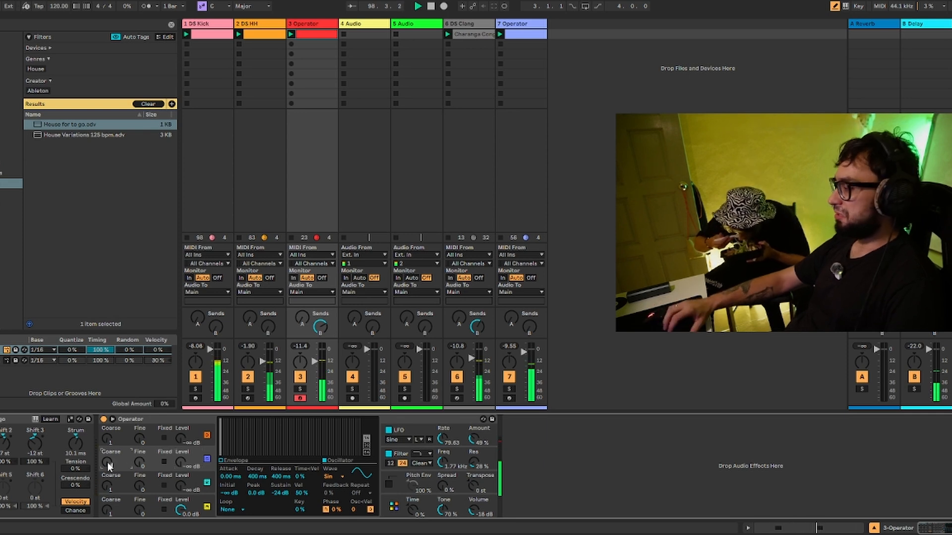
pyautogui.moveTo(180, 462); pyautogui.dragTo(180, 448)
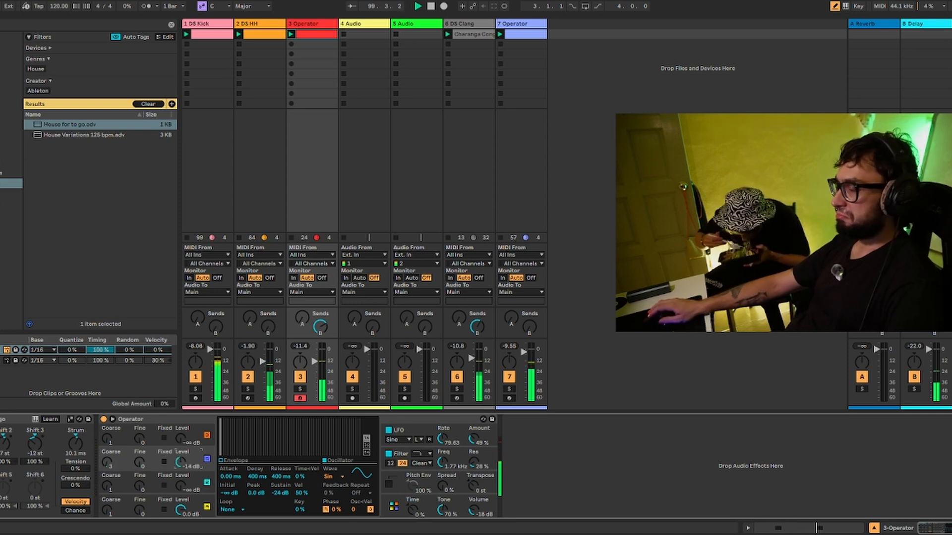
# Give oscillator B a User waveform with five drawn harmonics, raise its level to -9.4 dB, and lower the filter frequency slightly
pyautogui.click(328, 476)
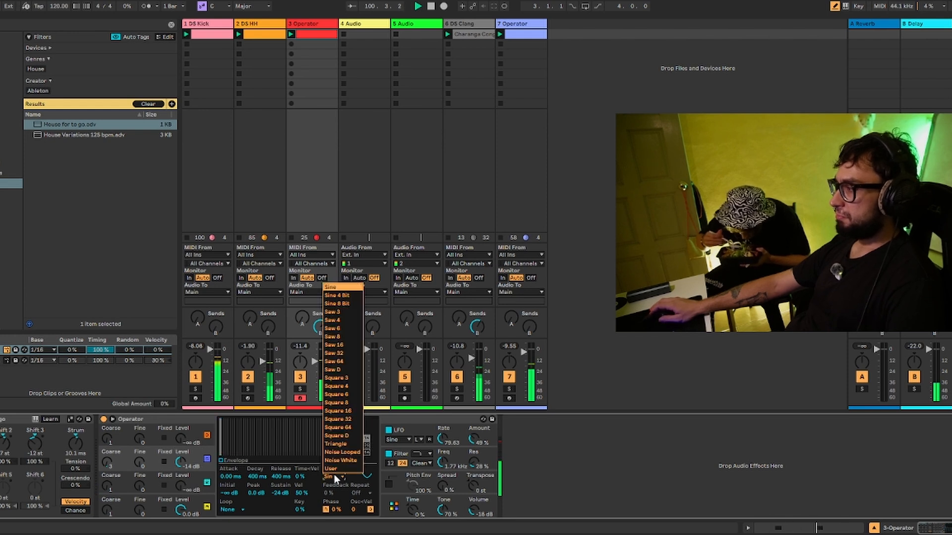
pyautogui.click(331, 469)
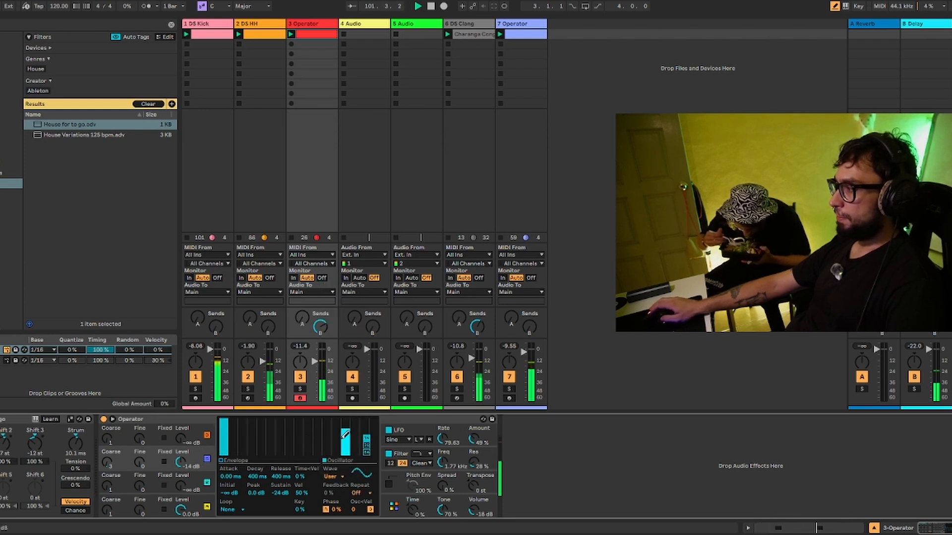
pyautogui.moveTo(238, 445)
pyautogui.mouseDown()
pyautogui.moveTo(229, 452)
pyautogui.moveTo(245, 426)
pyautogui.moveTo(252, 448)
pyautogui.moveTo(254, 417)
pyautogui.moveTo(275, 439)
pyautogui.moveTo(291, 430)
pyautogui.moveTo(346, 455)
pyautogui.moveTo(312, 442)
pyautogui.mouseUp()
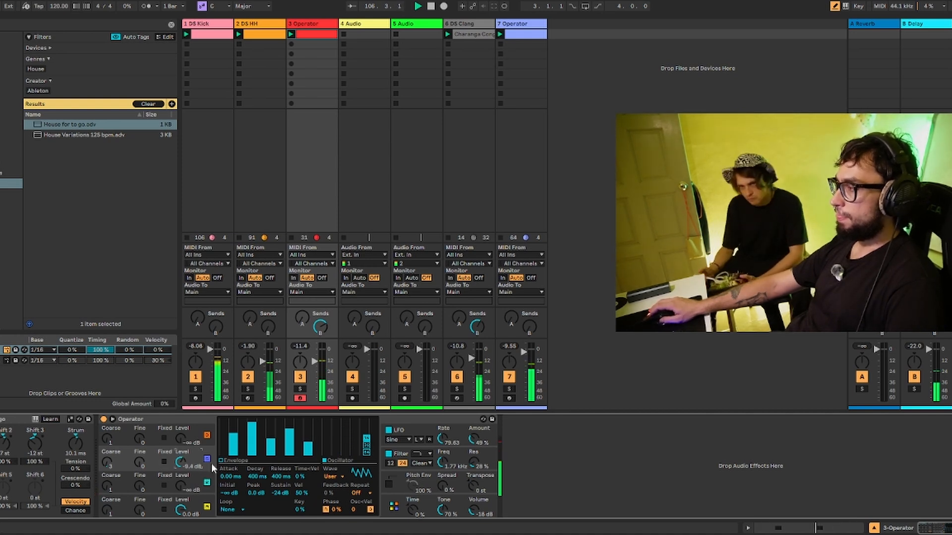
pyautogui.moveTo(439, 463); pyautogui.dragTo(445, 470)
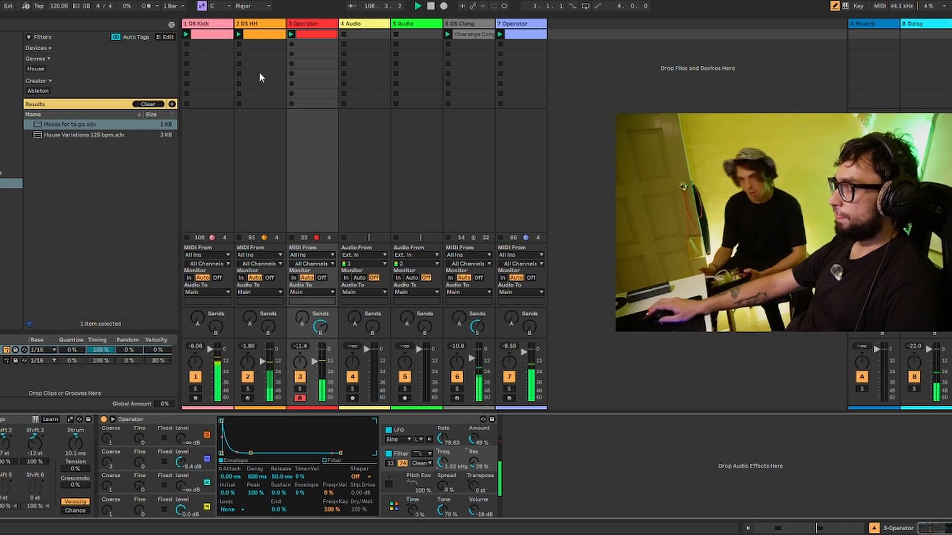
# Delete the two empty audio tracks, 4 Audio and 5 Audio
pyautogui.click(372, 24)
pyautogui.keyDown('shift'); pyautogui.click(416, 22); pyautogui.keyUp('shift')
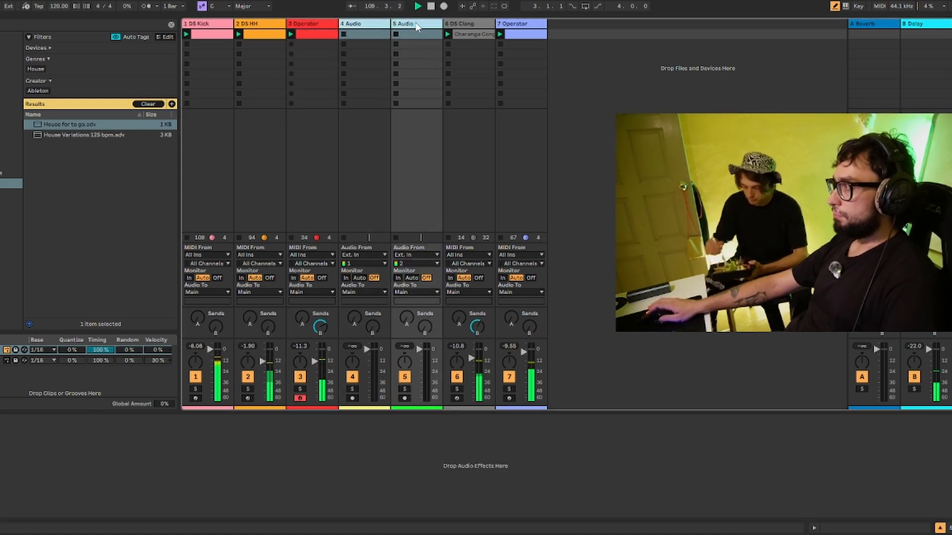
pyautogui.press('Delete')
# Insert a new MIDI track between DS HH and the first Operator track
pyautogui.click(417, 25)
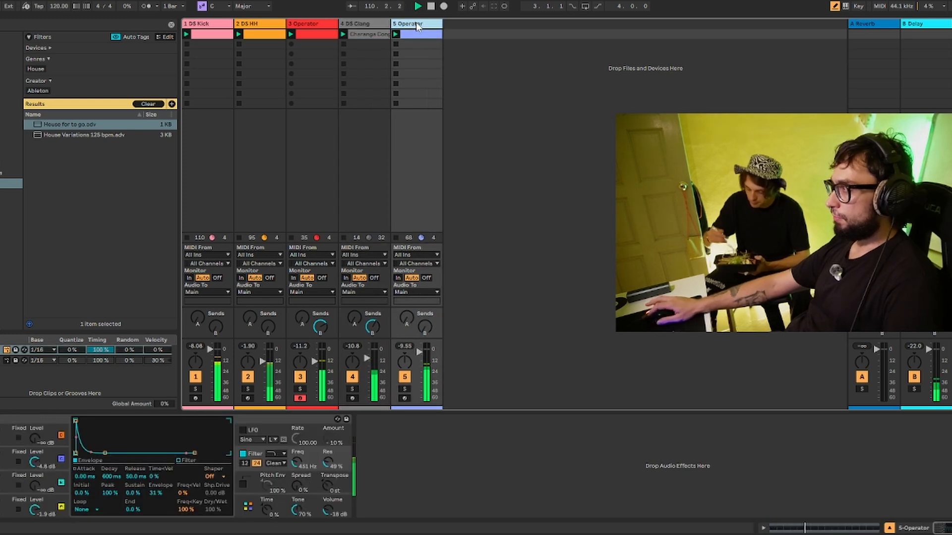
pyautogui.click(317, 23)
pyautogui.click(263, 47)
pyautogui.hotkey('ctrl', 'shift', 't')
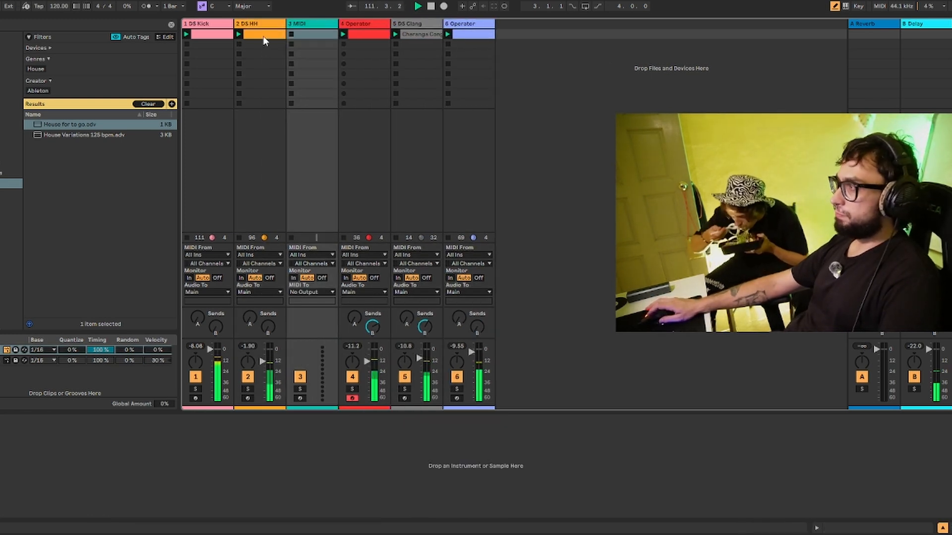
# Find DS Clap in the browser and load it onto the new MIDI track
pyautogui.click(9, 25)
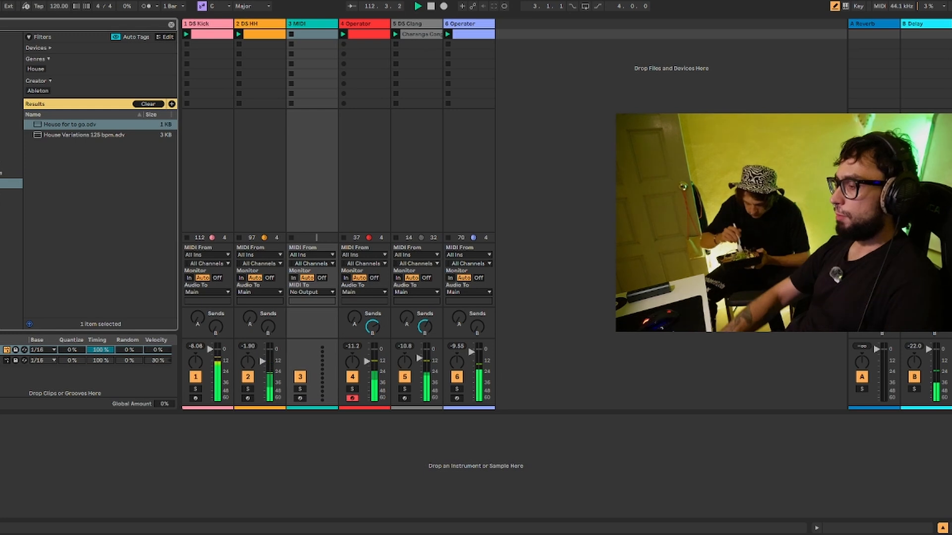
pyautogui.press('BackSpace')
pyautogui.press('BackSpace')
pyautogui.write('ds')
pyautogui.press('BackSpace')
pyautogui.press('BackSpace')
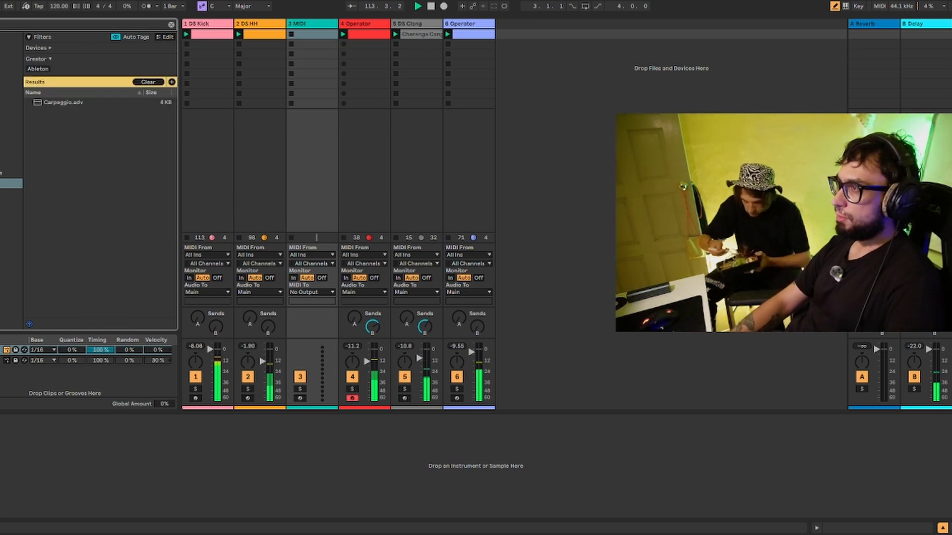
pyautogui.write('ds')
pyautogui.click(19, 163)
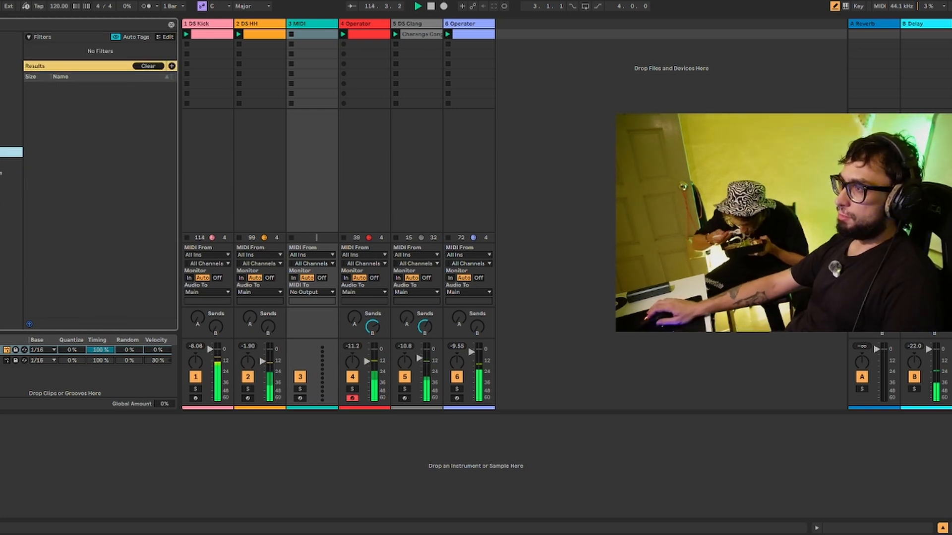
pyautogui.moveTo(53, 138); pyautogui.dragTo(299, 76)
# Create a clip in the DS Clap track's first slot with G#3 notes at 1.2, 1.4 and 1.4.4
pyautogui.doubleClick(306, 38)
pyautogui.click(397, 325)
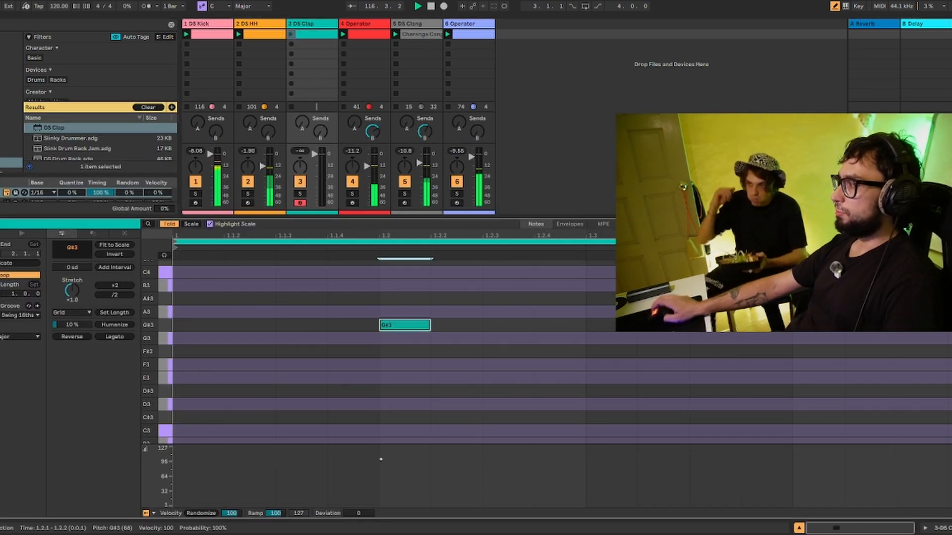
pyautogui.click(816, 325)
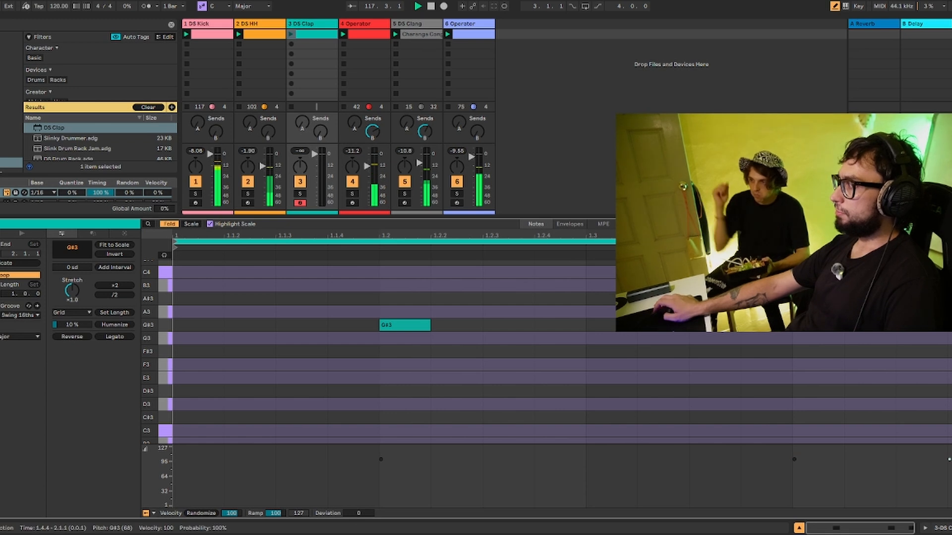
# Undo the last DS Clap note and duplicate the loop to two bars, keeping G#3 notes on beats 2 and 4
pyautogui.hotkey('ctrl', 'z')
pyautogui.hotkey('ctrl', 'd')
pyautogui.click(574, 320)
pyautogui.click(490, 326)
pyautogui.click(565, 322)
pyautogui.click(566, 323)
pyautogui.click(506, 323)
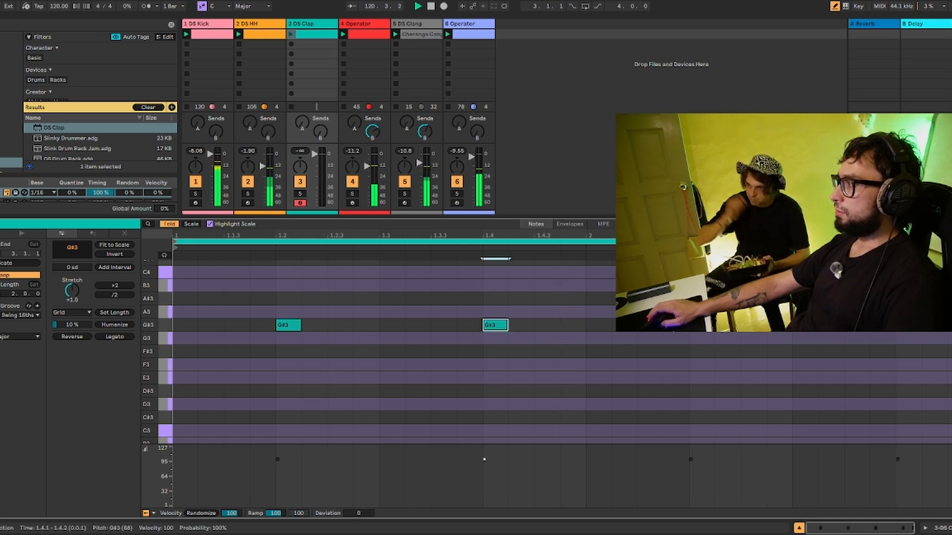
# Add a G3 note at 2.4.4 and a softer G#3 at 1.1.1 with velocity about 71, and launch the DS Clap clip
pyautogui.click(587, 324)
pyautogui.click(660, 329)
pyautogui.click(594, 324)
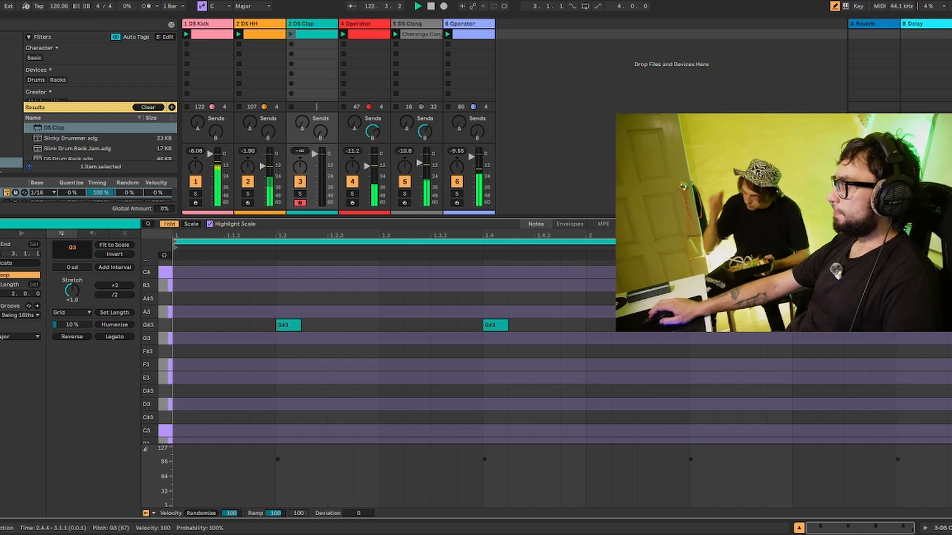
pyautogui.click(192, 328)
pyautogui.click(195, 474)
pyautogui.click(292, 33)
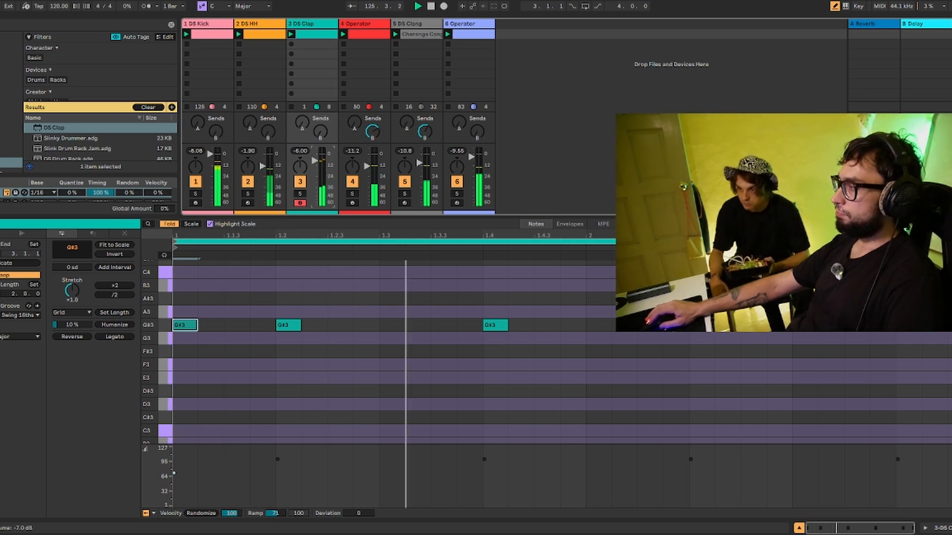
# With DS Kick briefly muted, raise DS Clap's Reverb send, set its Delay send to -14.3 dB and its volume to about -10.6 dB
pyautogui.click(314, 29)
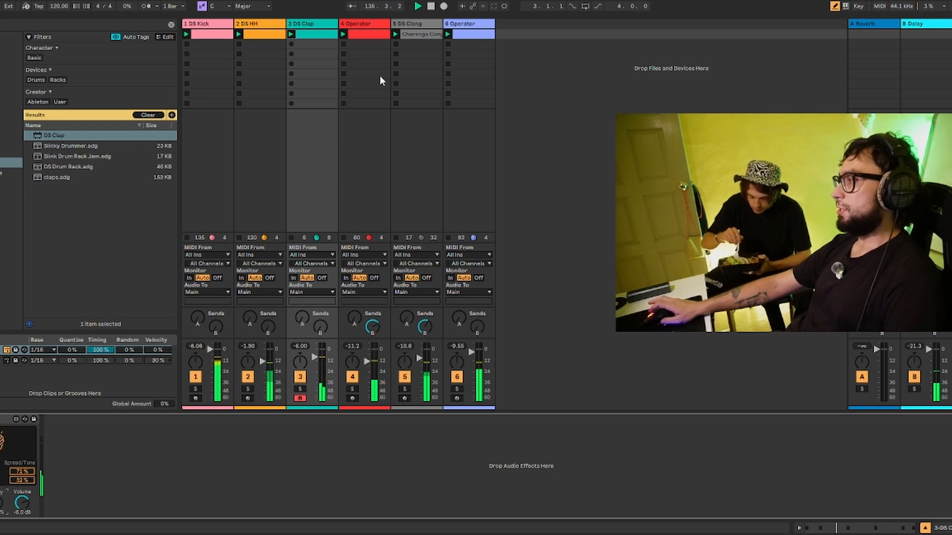
pyautogui.press('F1')
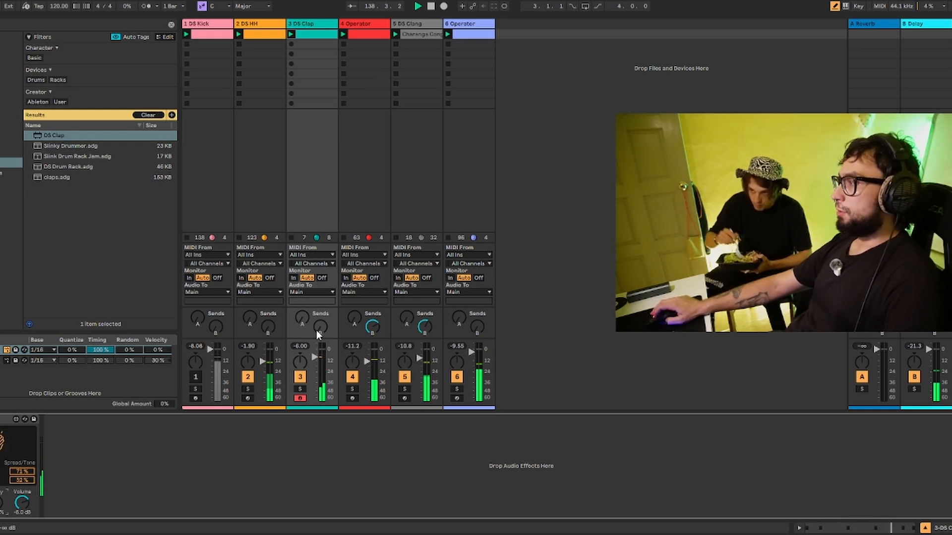
pyautogui.moveTo(302, 318); pyautogui.dragTo(317, 357)
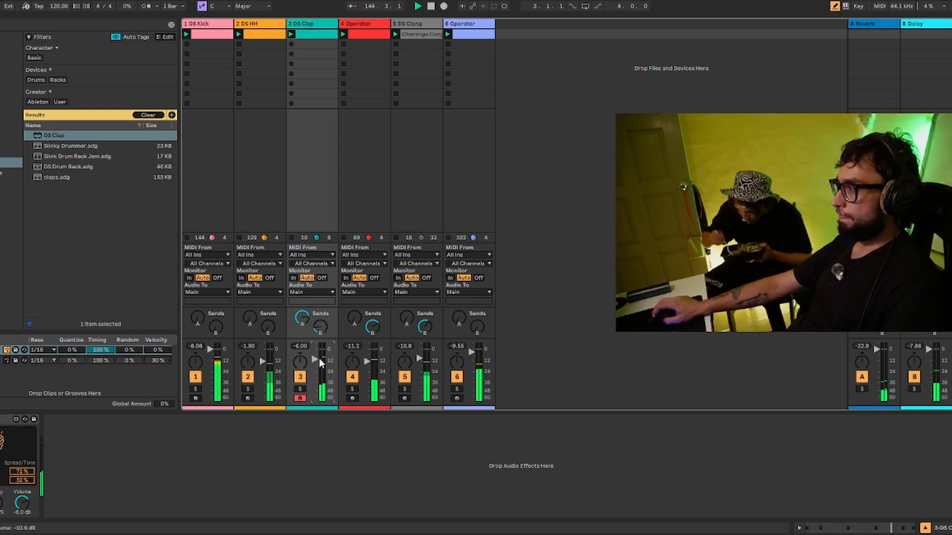
pyautogui.moveTo(302, 318); pyautogui.dragTo(320, 300)
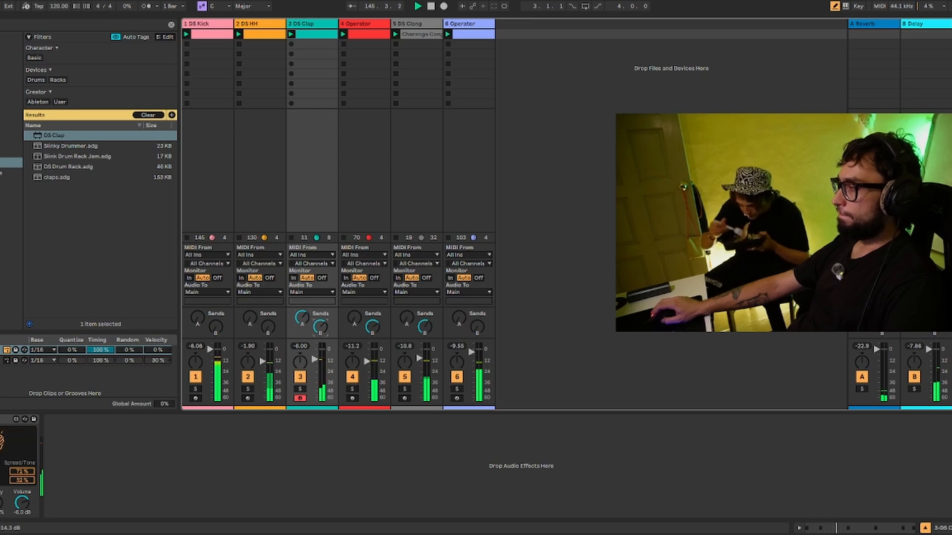
# Group DS Clap into an Instrument Rack, find DS Snare by searching for "snare", and add it as a second chain
pyautogui.click(4, 420)
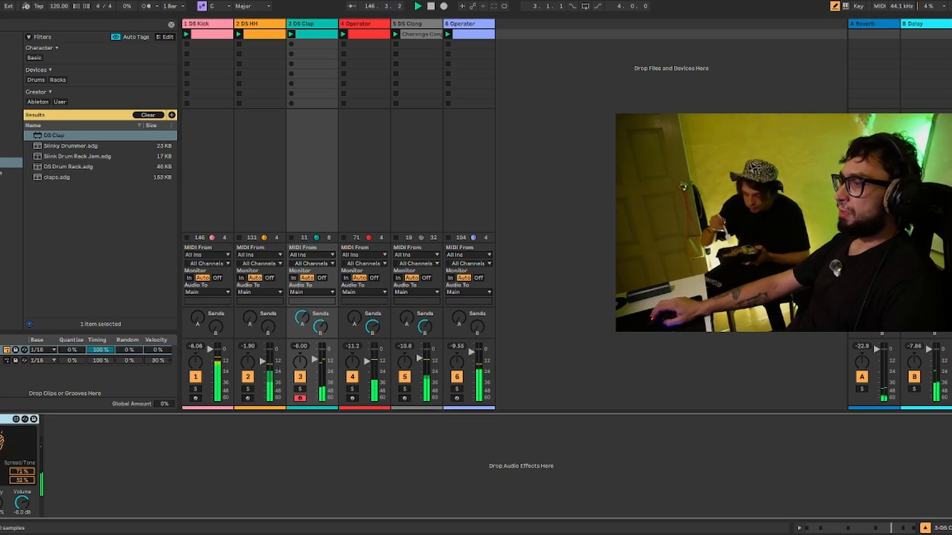
pyautogui.hotkey('ctrl', 'g')
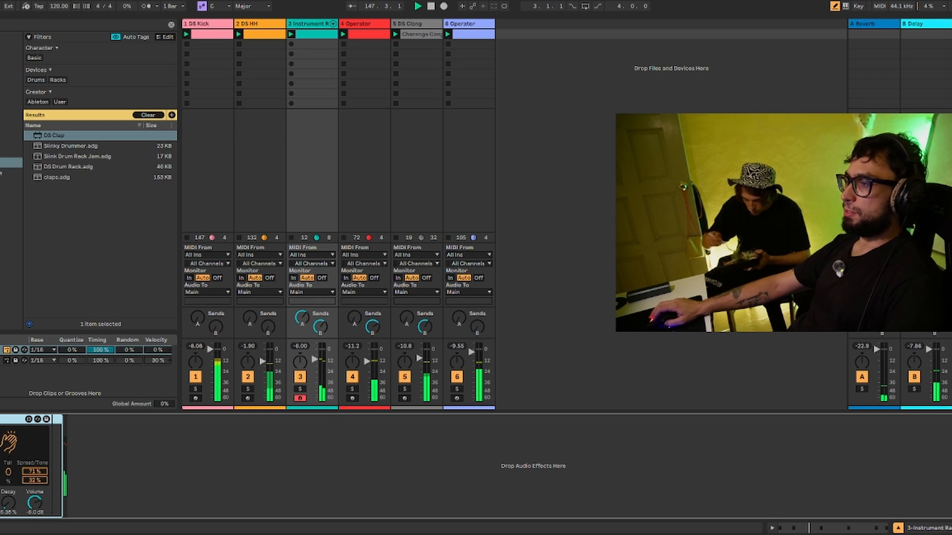
pyautogui.click(1, 452)
pyautogui.click(21, 24)
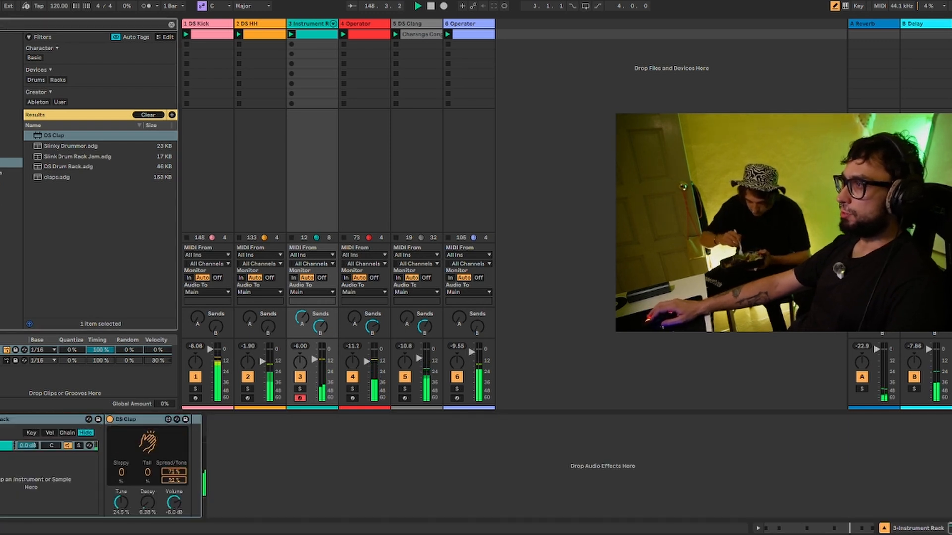
pyautogui.write('snare')
pyautogui.moveTo(56, 135); pyautogui.dragTo(16, 477)
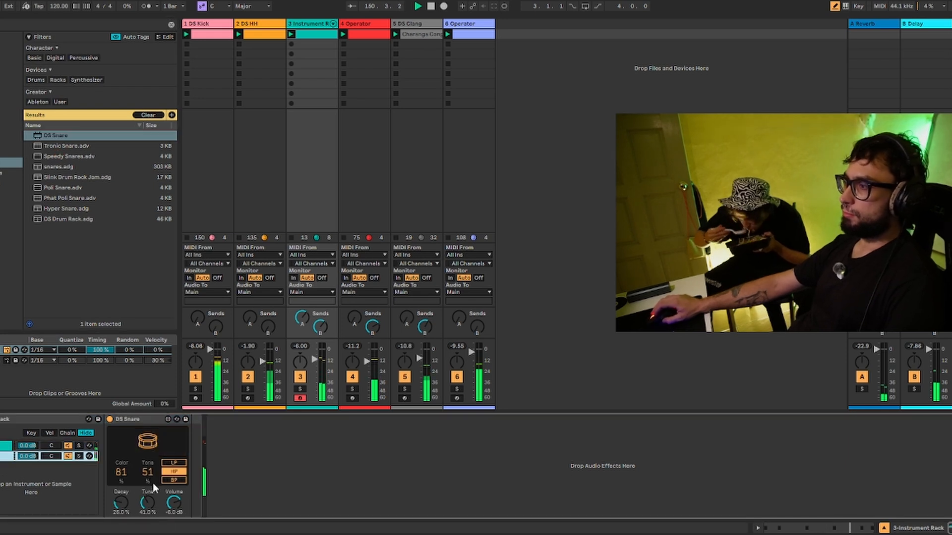
# Set the DS Snare's tune to 28.0% and its decay to 12.4%
pyautogui.moveTo(147, 504); pyautogui.dragTo(122, 512)
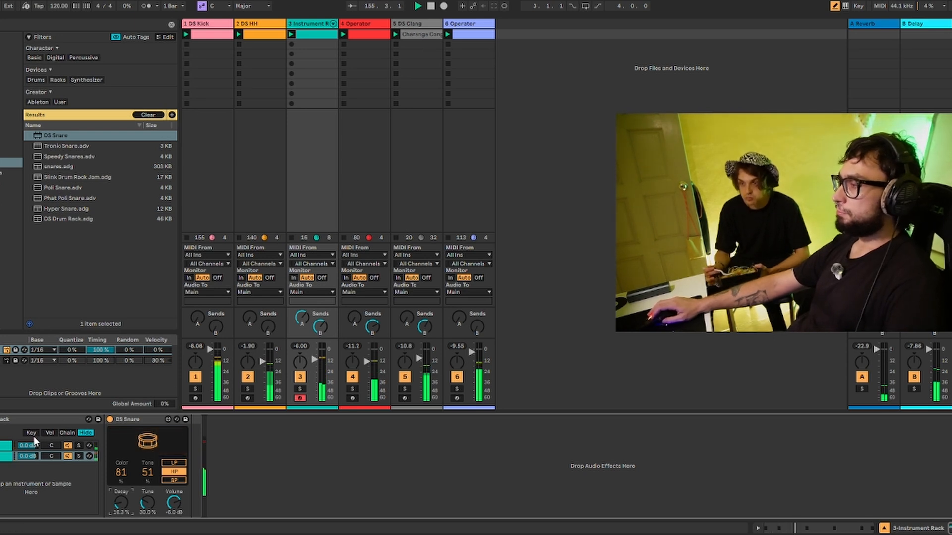
pyautogui.moveTo(151, 502); pyautogui.dragTo(121, 510)
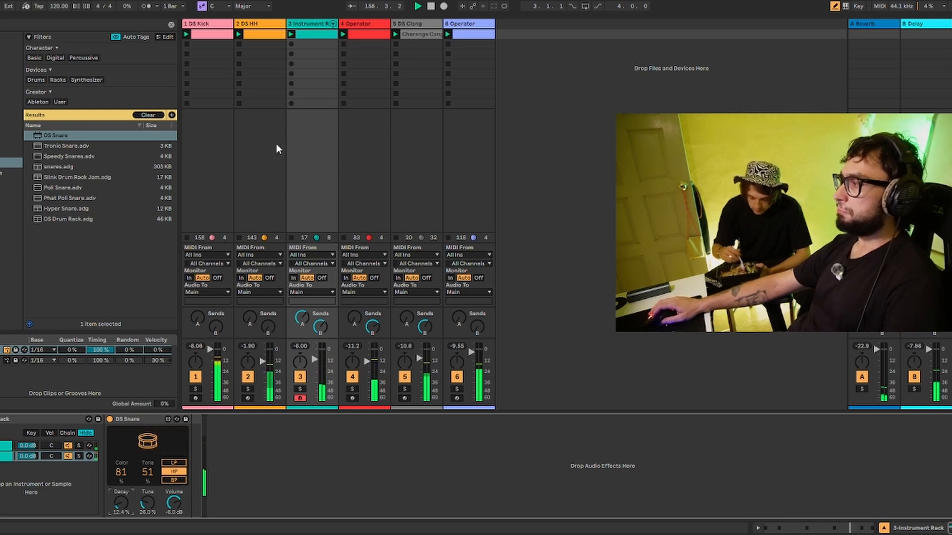
# Raise the Delay send of the Operator track beside the clap rack, muting DS Kick only while adjusting it
pyautogui.press('F1')
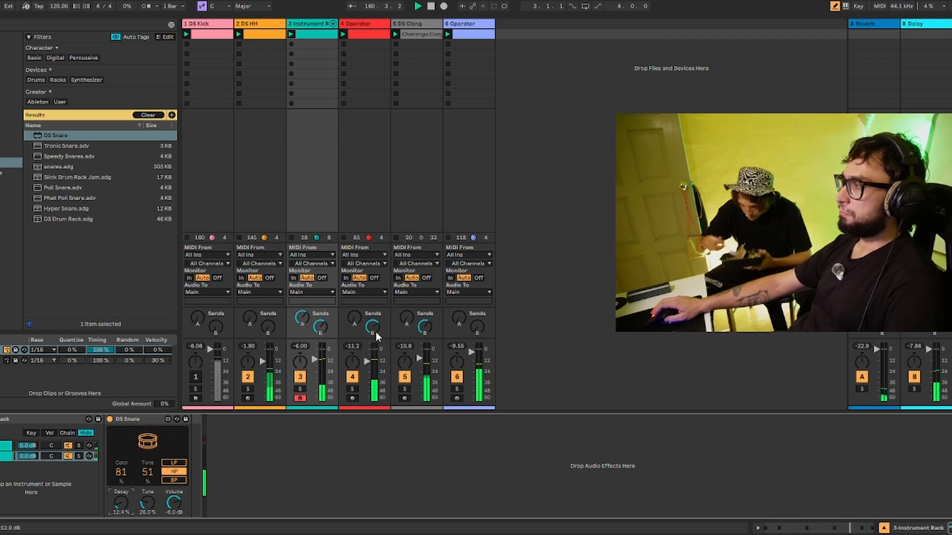
pyautogui.moveTo(376, 331); pyautogui.dragTo(376, 307)
pyautogui.press('F1')
pyautogui.moveTo(368, 361); pyautogui.dragTo(369, 362)
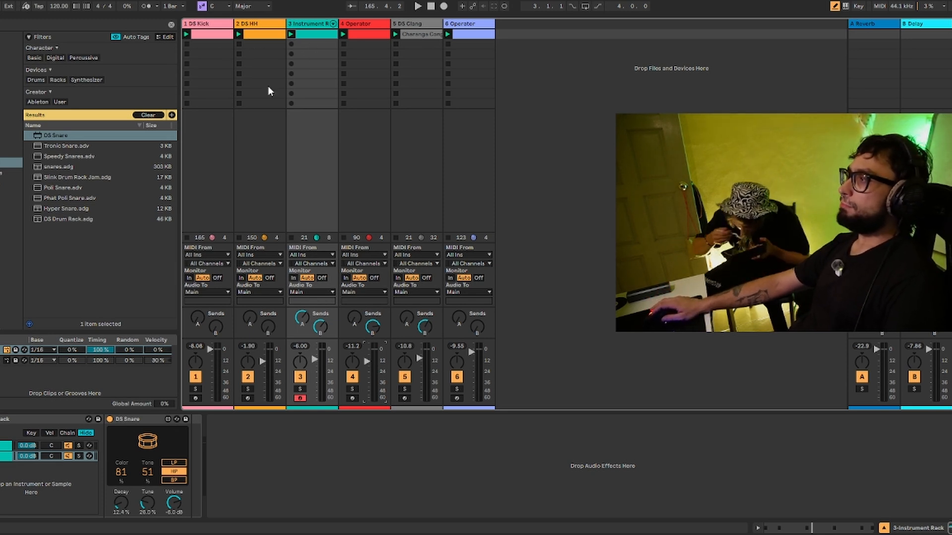
# Create a clip in DS HH's second slot with F3 notes at 1.1.1, 1.1.4, 1.2.1, 1.2.3, 1.2.4 and every sixteenth from 1.3.3 to 1.4.4
pyautogui.doubleClick(275, 44)
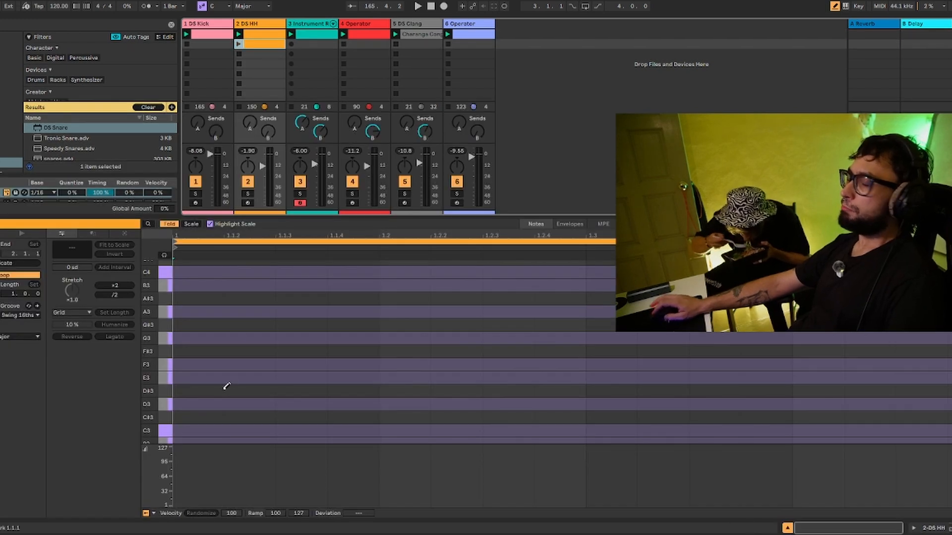
pyautogui.click(193, 365)
pyautogui.click(353, 366)
pyautogui.click(404, 365)
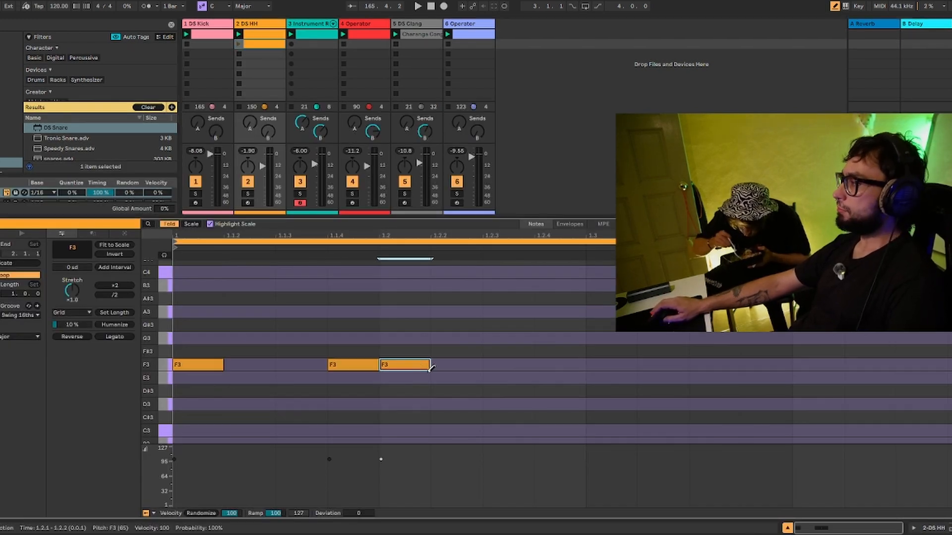
pyautogui.click(509, 366)
pyautogui.click(560, 365)
pyautogui.click(766, 365)
pyautogui.click(717, 365)
pyautogui.click(831, 364)
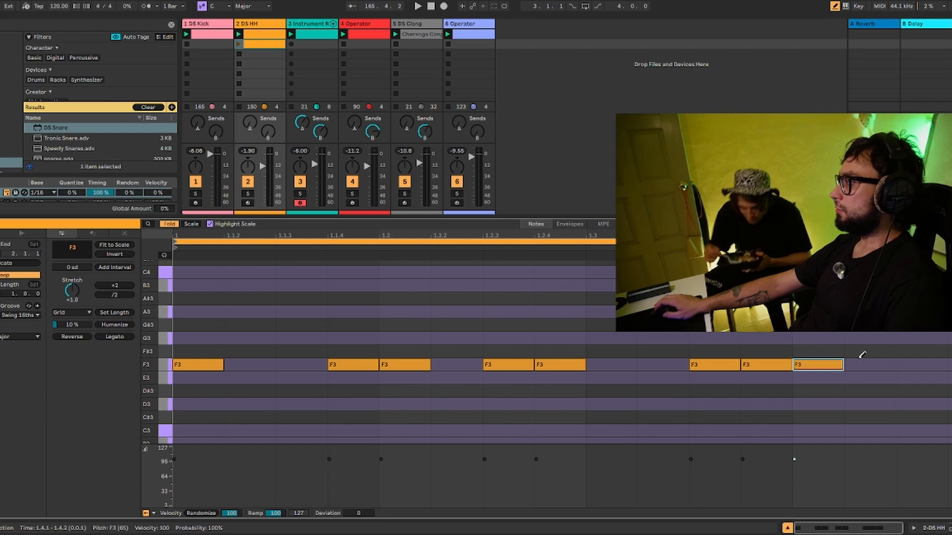
pyautogui.moveTo(868, 364); pyautogui.dragTo(950, 364)
# Vary the velocities of the F3 notes from 1.3.3 onward between about 62 and 103, and start playback
pyautogui.hotkey('ctrl', 'a')
pyautogui.moveTo(714, 467)
pyautogui.mouseDown()
pyautogui.moveTo(710, 474)
pyautogui.moveTo(843, 474)
pyautogui.moveTo(950, 460)
pyautogui.mouseUp()
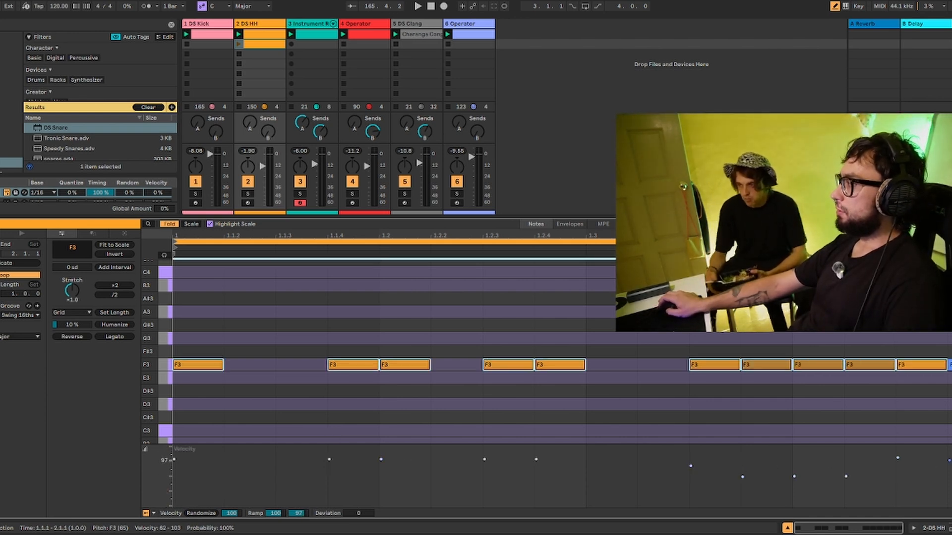
pyautogui.press('space')
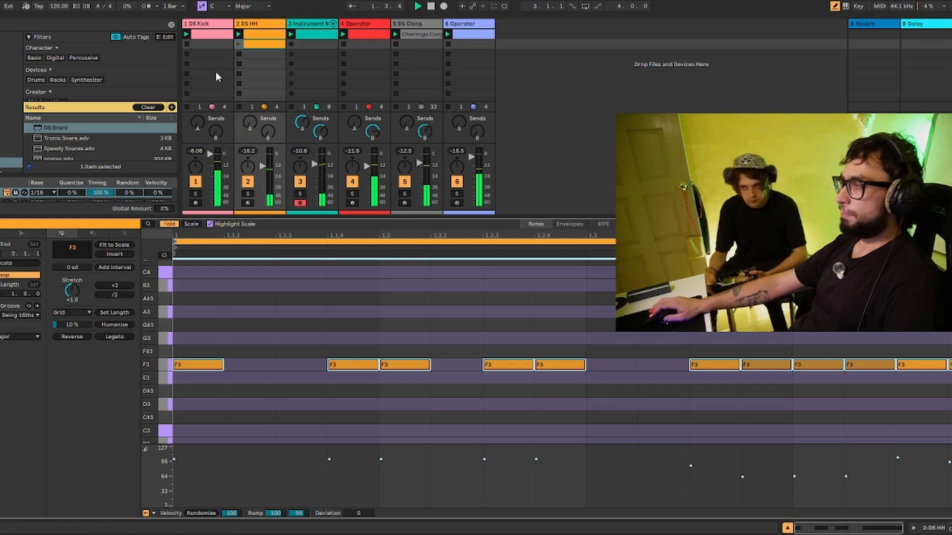
# Duplicate the DS Kick and last Operator clips into the second scene, and move the second DS HH clip to the Instrument Rack track
pyautogui.click(263, 34)
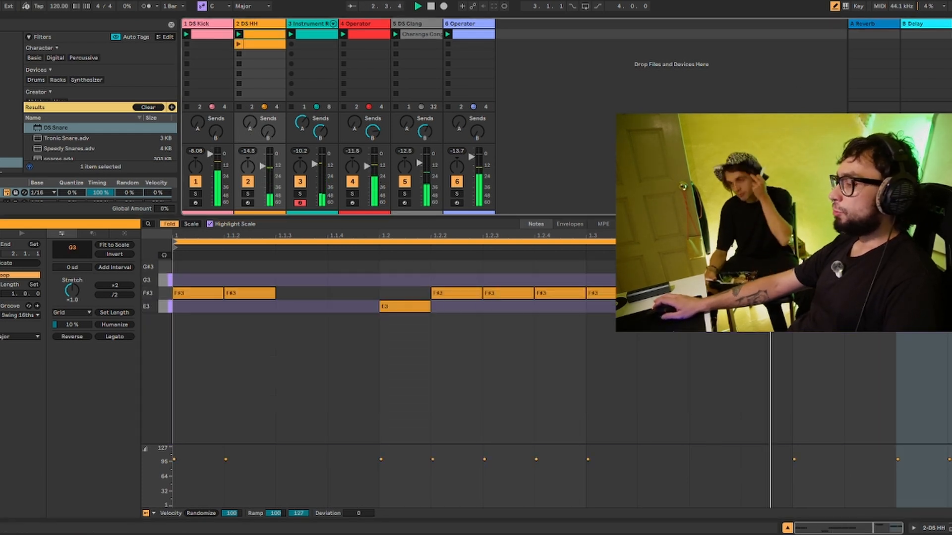
pyautogui.click(208, 39)
pyautogui.hotkey('ctrl', 'd')
pyautogui.click(459, 35)
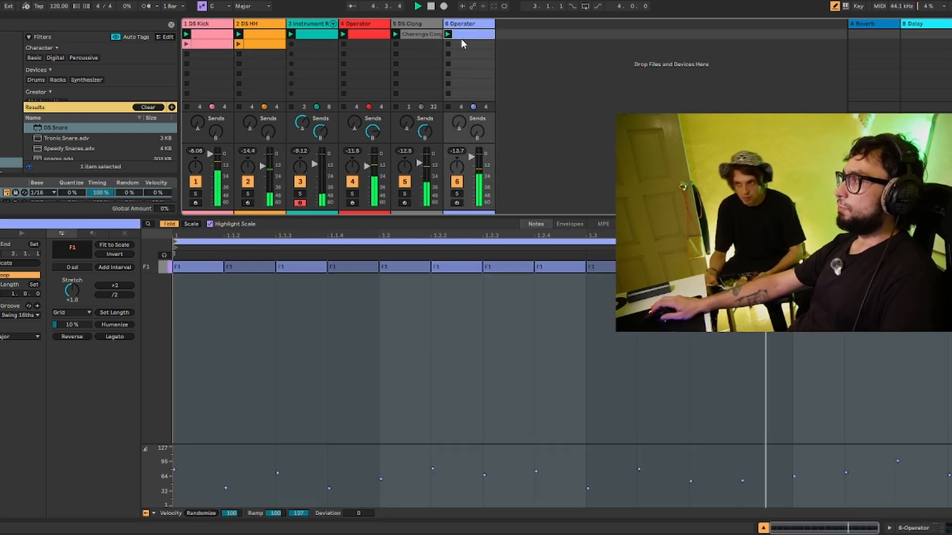
pyautogui.hotkey('ctrl', 'd')
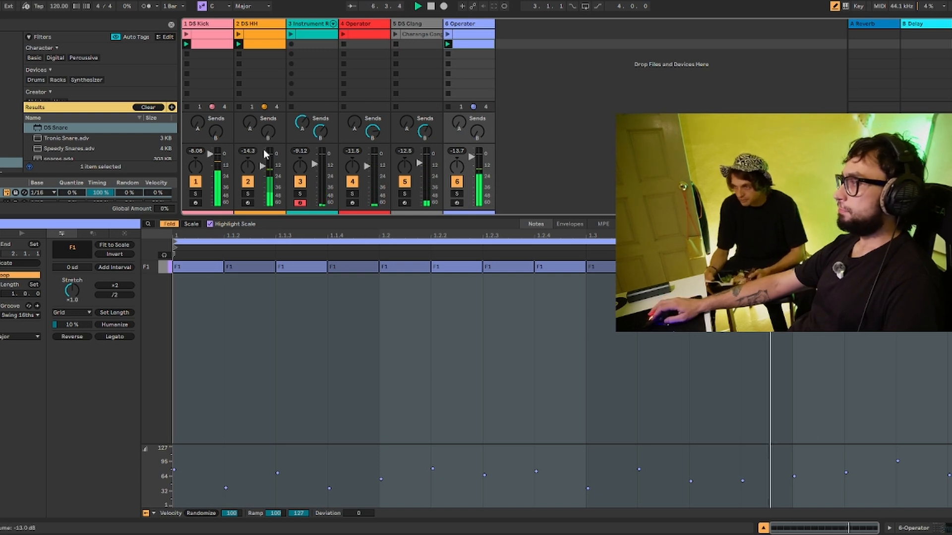
pyautogui.moveTo(262, 44); pyautogui.dragTo(306, 42)
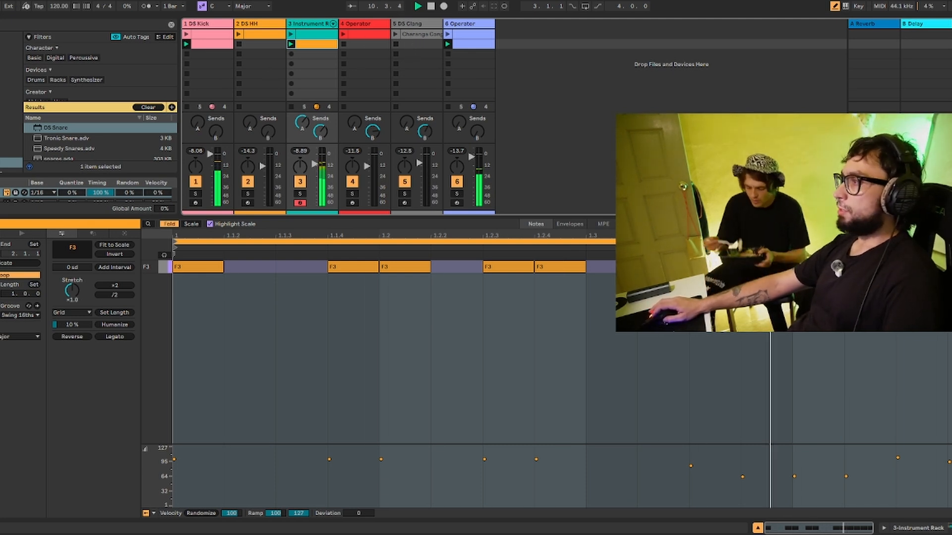
# Enlarge the mixer area and search the sample library for Rhodes sounds
pyautogui.moveTo(17, 222); pyautogui.dragTo(16, 362)
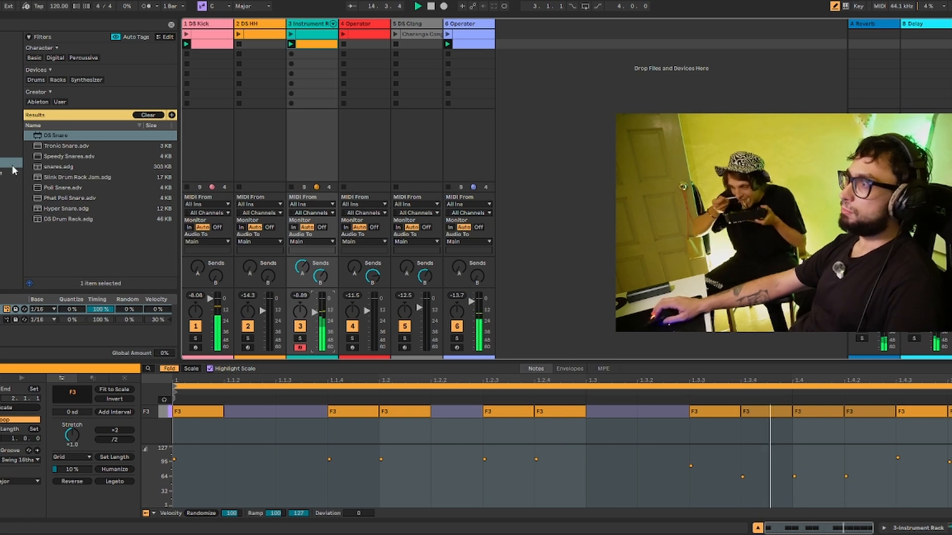
pyautogui.click(16, 24)
pyautogui.press('BackSpace')
pyautogui.press('BackSpace')
pyautogui.press('BackSpace')
pyautogui.press('BackSpace')
pyautogui.press('BackSpace')
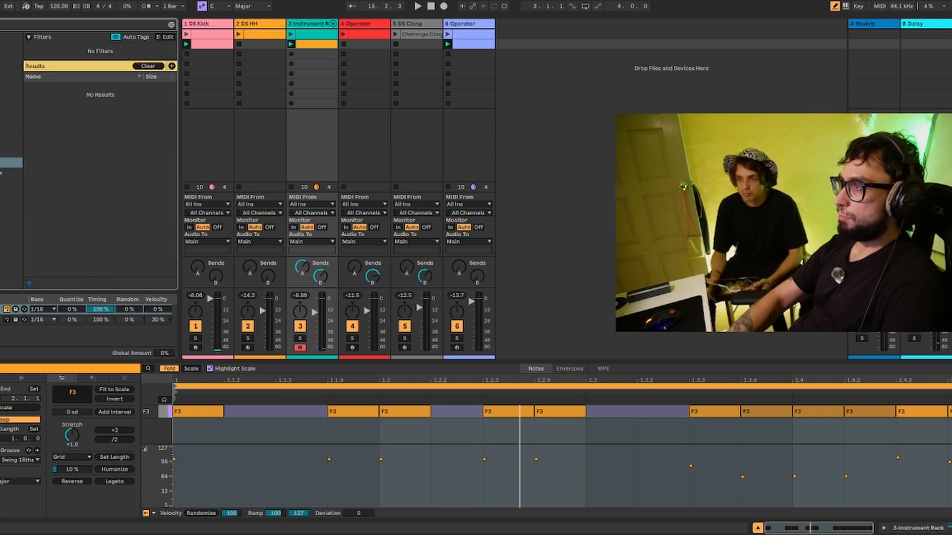
pyautogui.write('rhyt')
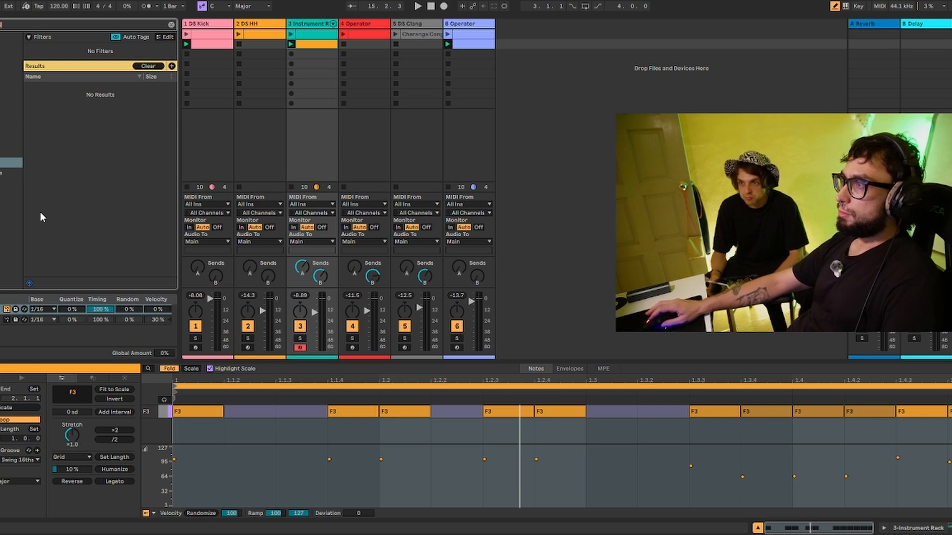
pyautogui.click(6, 132)
# Audition several Rhodes samples from the WAVE_RACER, KSHMR Piano and JVIEWS results
pyautogui.click(79, 79)
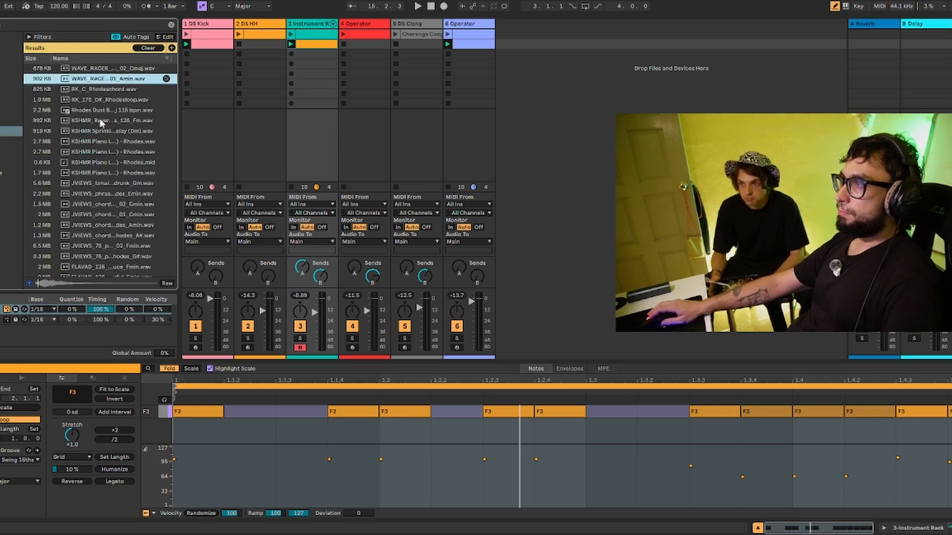
pyautogui.click(113, 152)
pyautogui.click(111, 215)
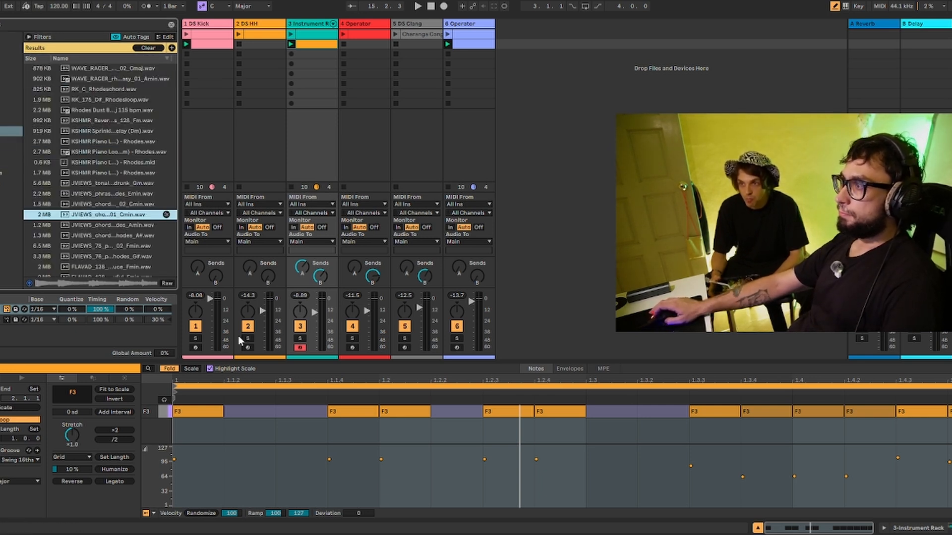
pyautogui.click(101, 156)
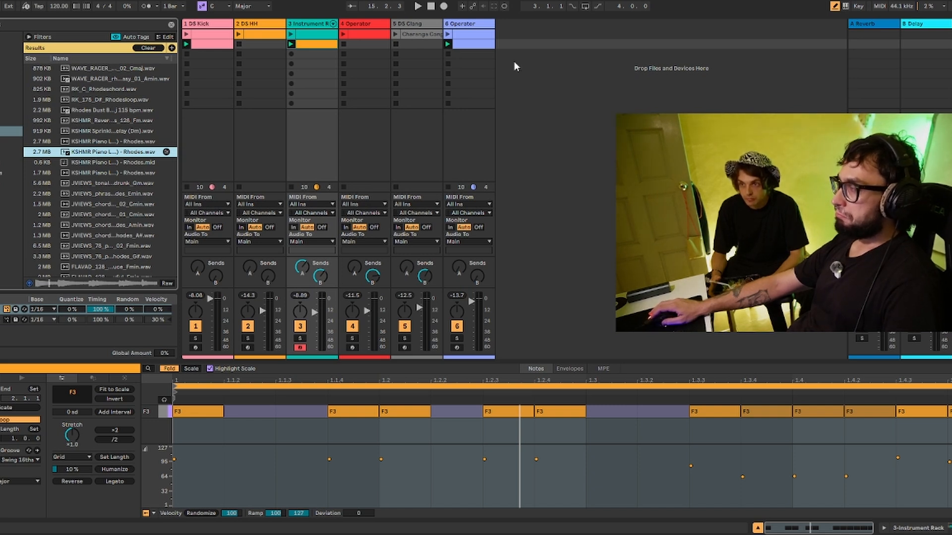
# Insert a new MIDI track after the last Operator track, find Sampler in the browser and load it onto that track
pyautogui.hotkey('ctrl', 'shift', 't')
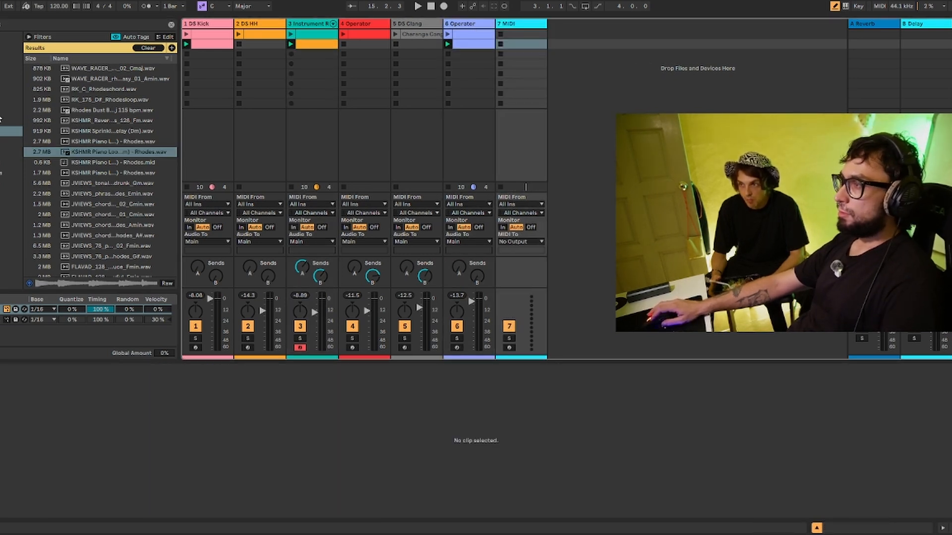
pyautogui.click(6, 163)
pyautogui.click(3, 24)
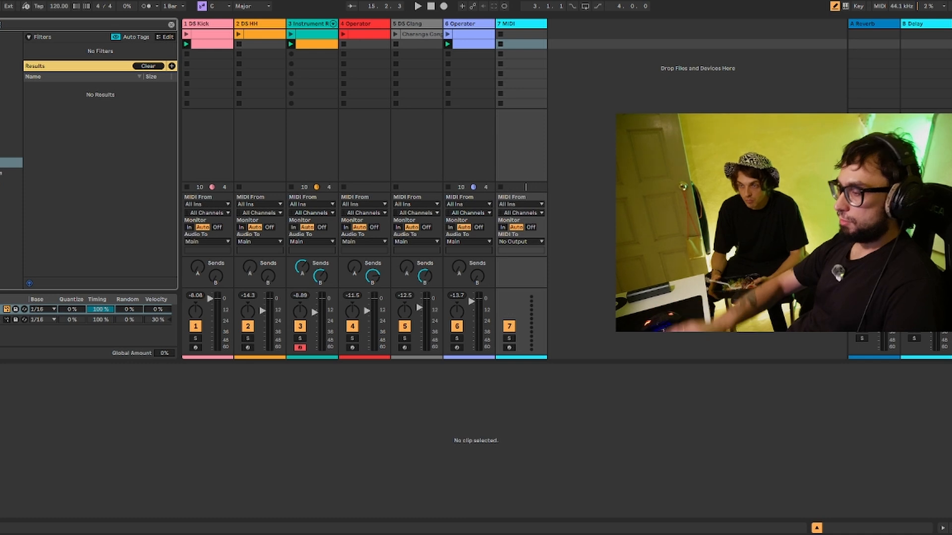
pyautogui.write('sampler')
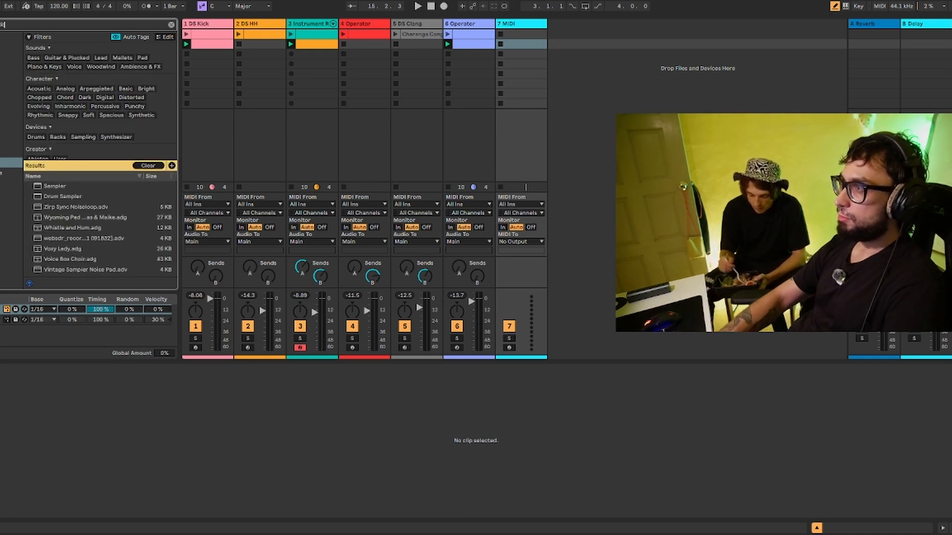
pyautogui.moveTo(79, 186); pyautogui.dragTo(518, 71)
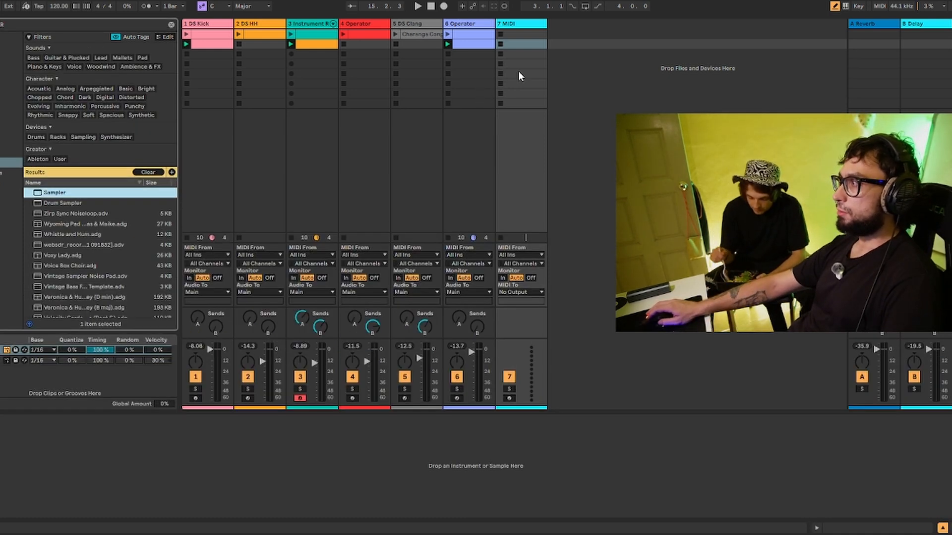
# Find the KSHMR Piano Loop 20 Rhodes sample, load it into Sampler and shorten its sample end to 120740
pyautogui.click(8, 132)
pyautogui.click(14, 25)
pyautogui.press('BackSpace')
pyautogui.write('voc')
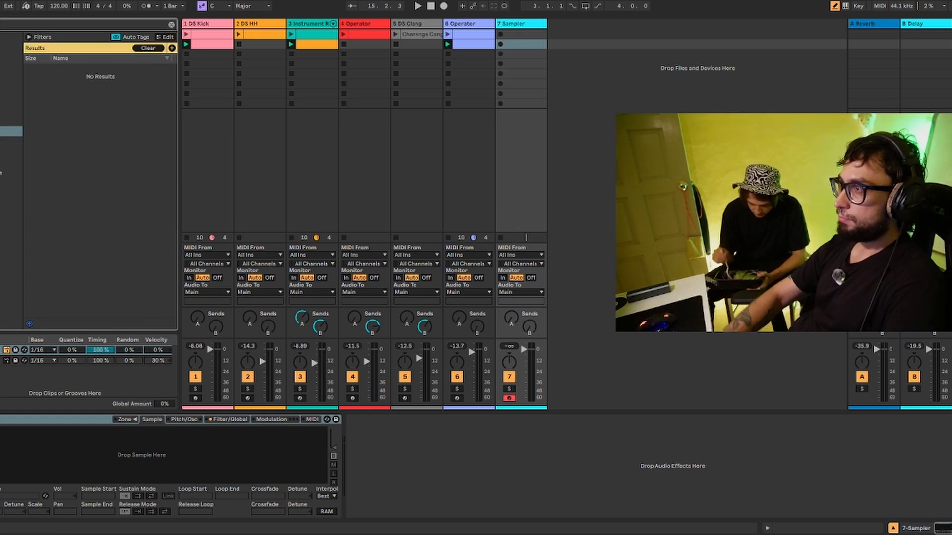
pyautogui.write('ode')
pyautogui.moveTo(156, 155); pyautogui.dragTo(64, 454)
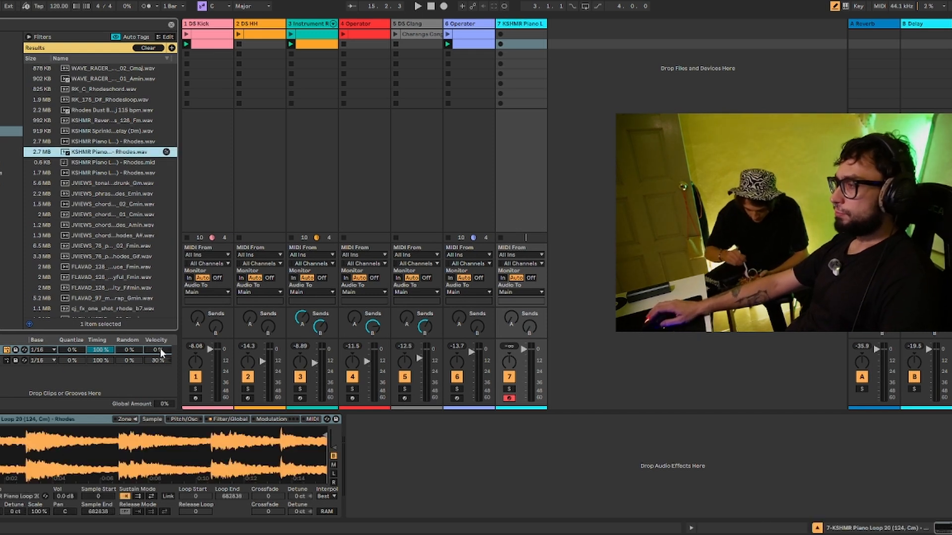
pyautogui.moveTo(322, 436)
pyautogui.mouseDown()
pyautogui.moveTo(6, 471)
pyautogui.moveTo(17, 486)
pyautogui.mouseUp()
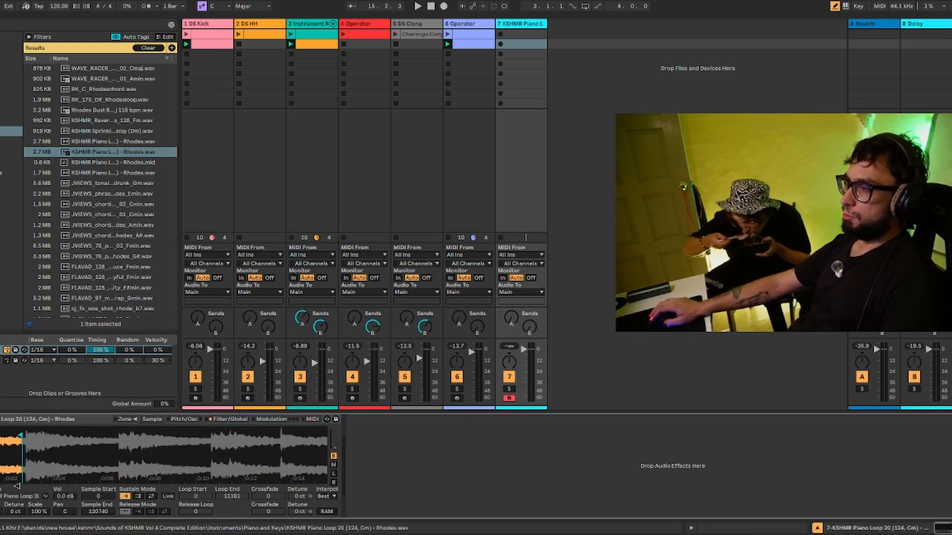
# Find the Tuner device and add it after Sampler on the Rhodes track
pyautogui.click(2, 173)
pyautogui.click(1, 26)
pyautogui.write('tuner')
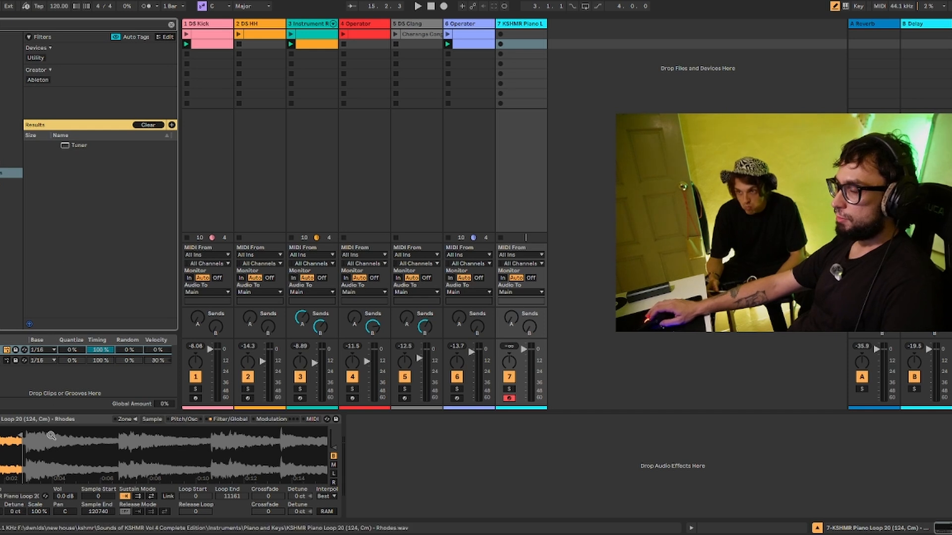
pyautogui.doubleClick(73, 146)
# Create a MIDI clip in the Rhodes track's first slot with a one-beat C3 note at its start
pyautogui.doubleClick(515, 35)
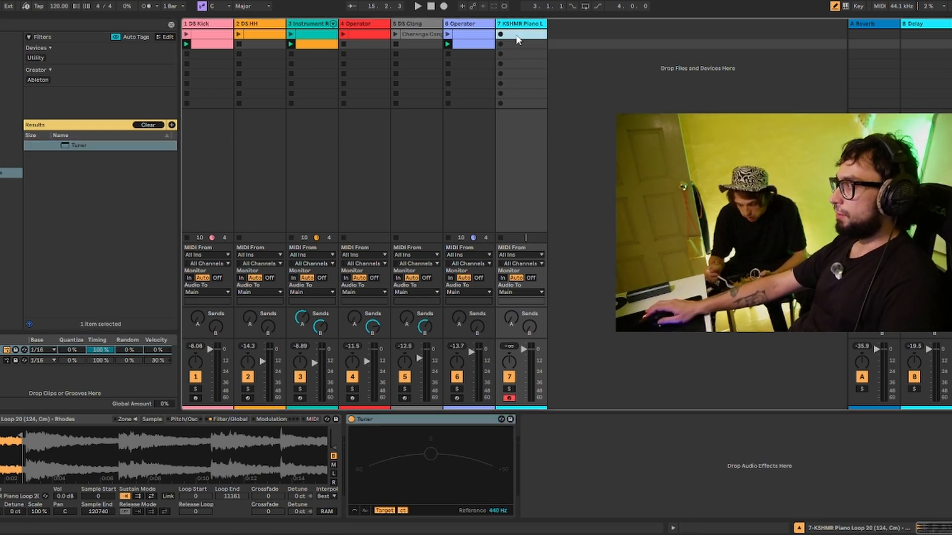
pyautogui.click(191, 405)
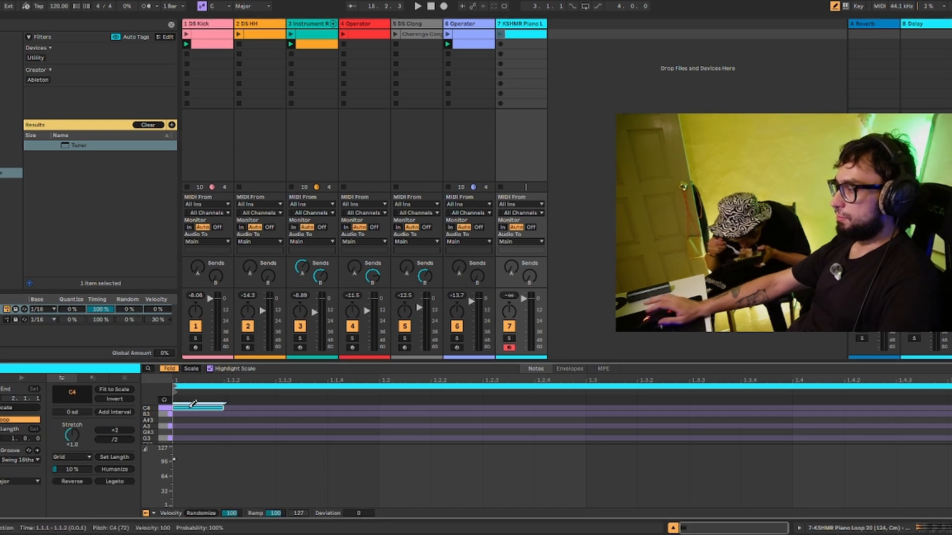
pyautogui.hotkey('shift', 'Right')
pyautogui.hotkey('shift', 'Right')
pyautogui.hotkey('shift', 'Right')
pyautogui.hotkey('shift', 'Down')
# Play the new Rhodes clip and set Sampler's filter to about 507 Hz with 70% resonance
pyautogui.click(499, 35)
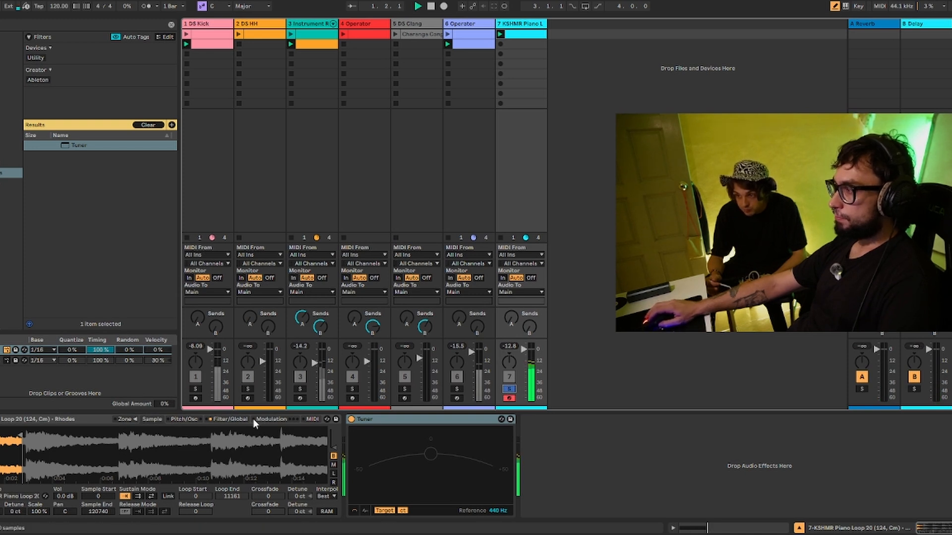
pyautogui.click(225, 420)
pyautogui.moveTo(56, 459); pyautogui.dragTo(17, 444)
pyautogui.press('space')
pyautogui.press('space')
pyautogui.press('space')
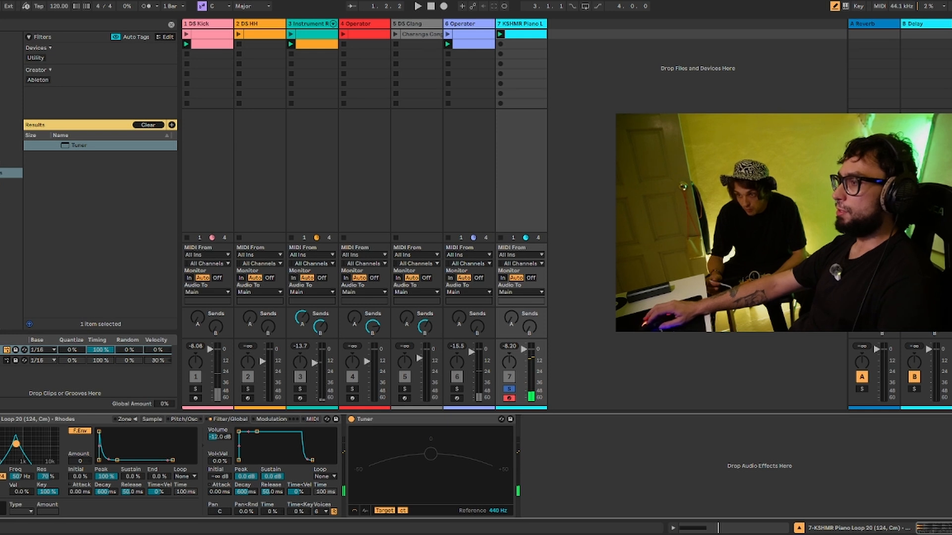
# Transpose the note in the Rhodes clip up to F3
pyautogui.click(534, 35)
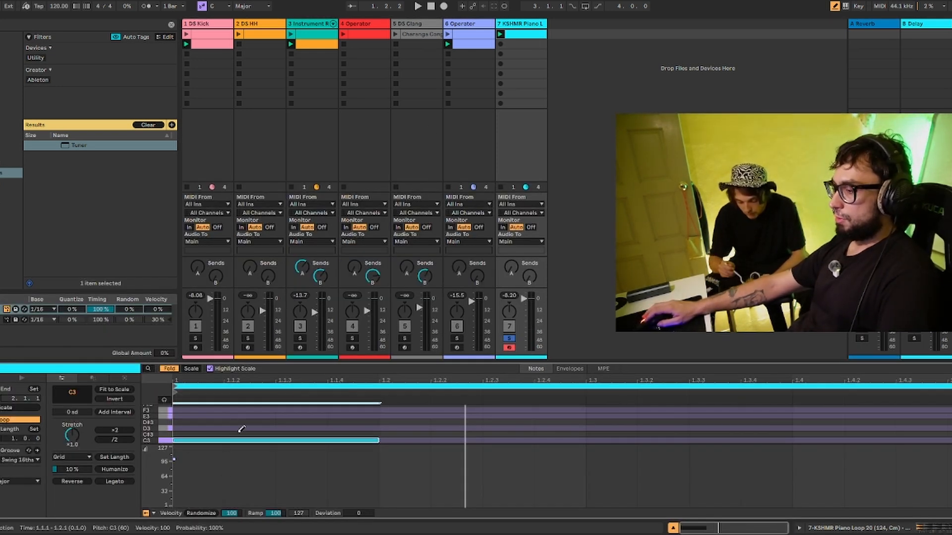
pyautogui.press('Up')
pyautogui.press('Up')
pyautogui.press('Up')
pyautogui.press('Up')
pyautogui.press('Up')
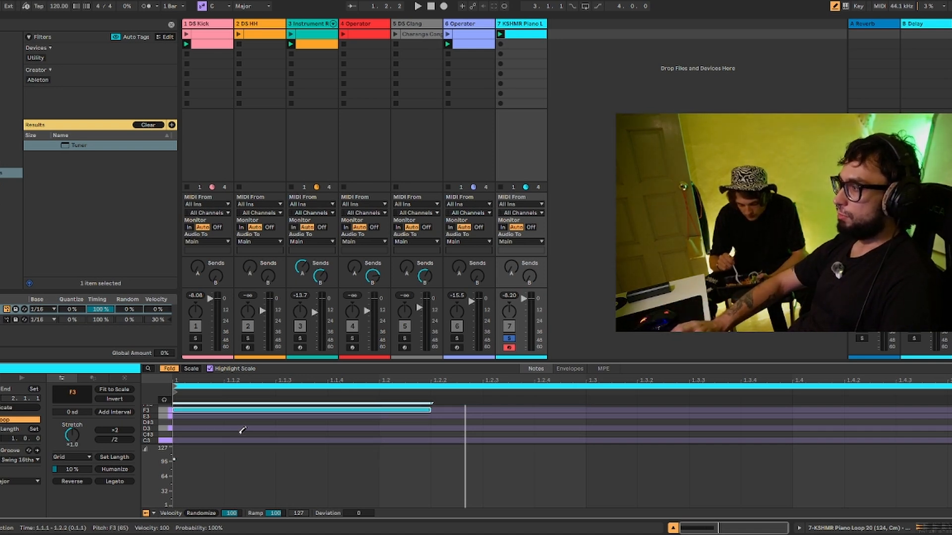
# Lengthen the F3 note until it spans the full bar of the clip
pyautogui.hotkey('shift', 'Right')
pyautogui.hotkey('shift', 'Right')
pyautogui.hotkey('shift', 'Right')
pyautogui.hotkey('shift', 'Right')
pyautogui.hotkey('shift', 'Right')
pyautogui.hotkey('shift', 'Right')
pyautogui.hotkey('shift', 'Right')
pyautogui.hotkey('shift', 'Right')
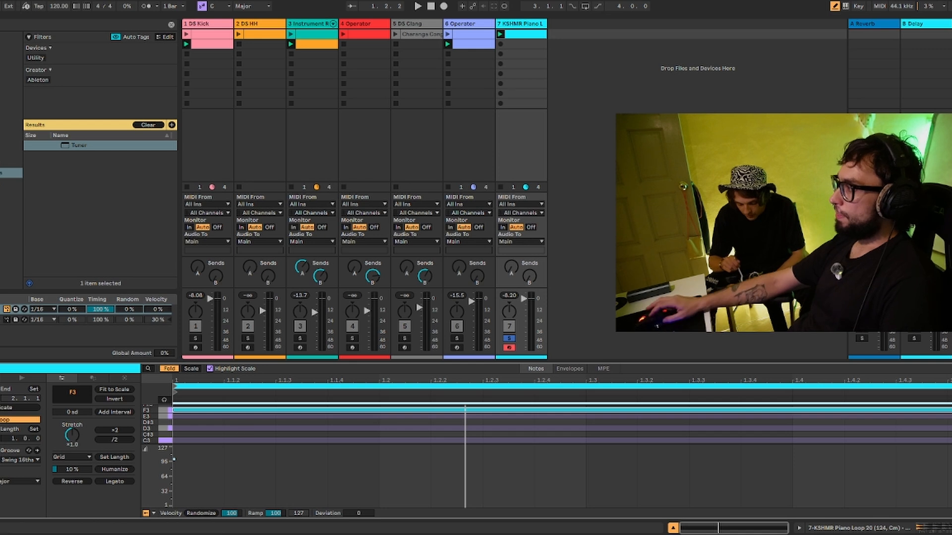
# Unsolo the Rhodes track, start playback and move its clip into the second scene
pyautogui.click(510, 339)
pyautogui.press('space')
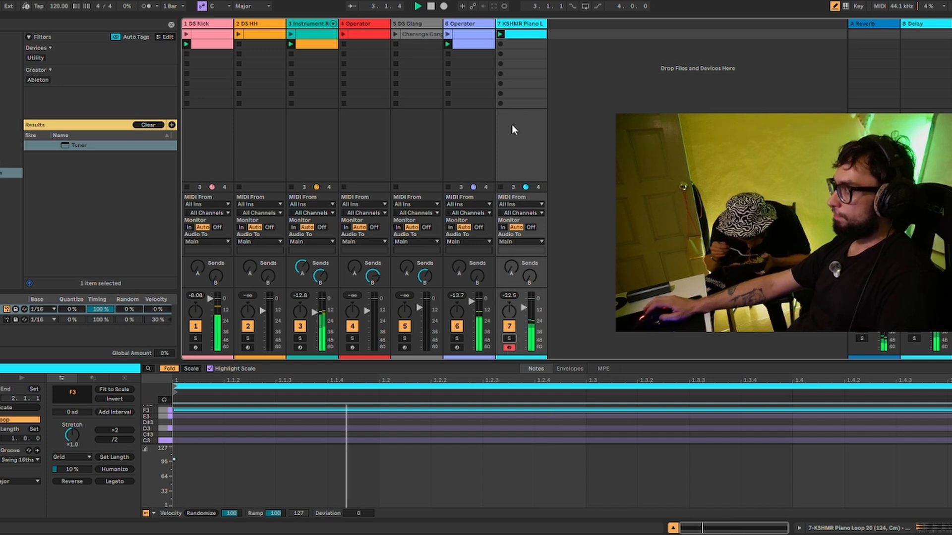
pyautogui.moveTo(509, 34); pyautogui.dragTo(508, 43)
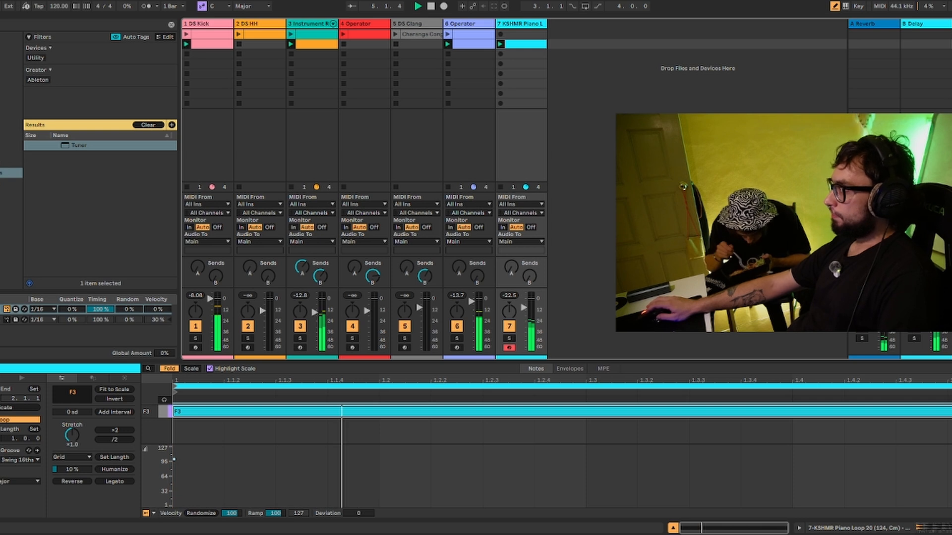
# Launch the first scene together with the Rhodes clip and open Sampler's filter to 4.12 kHz with 14% resonance
pyautogui.click(438, 168)
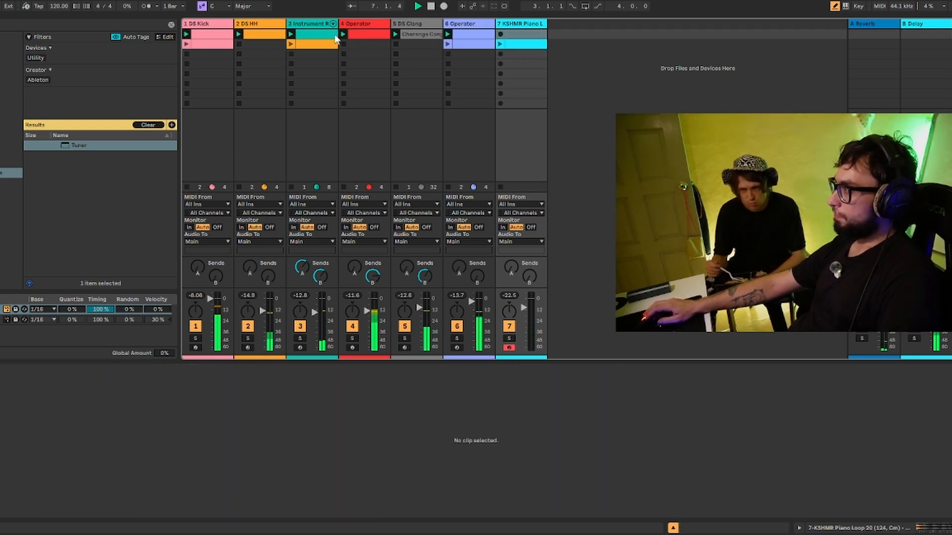
pyautogui.click(518, 44)
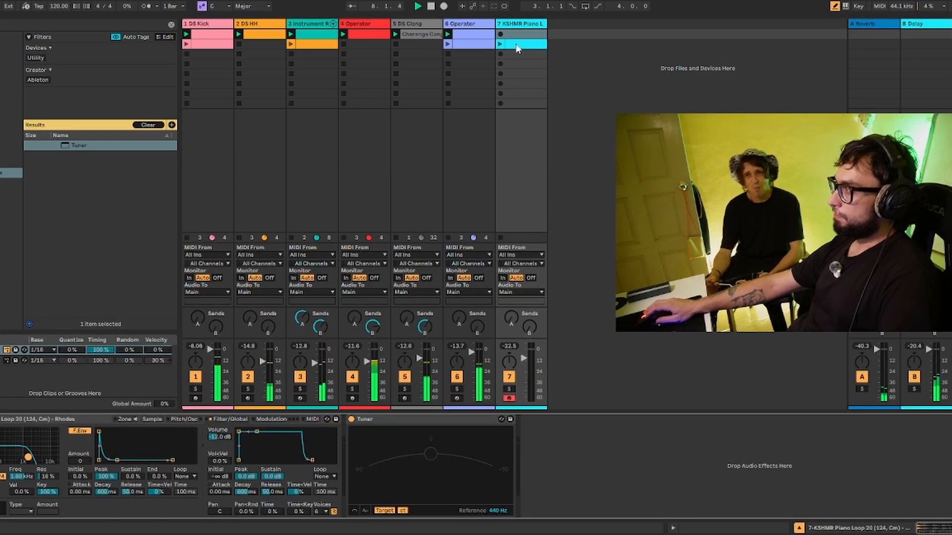
pyautogui.click(513, 26)
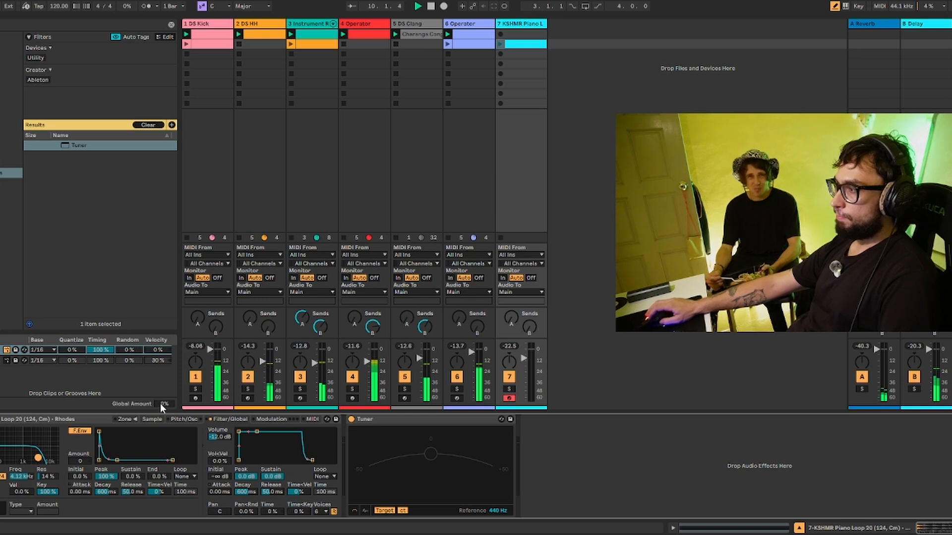
pyautogui.click(502, 45)
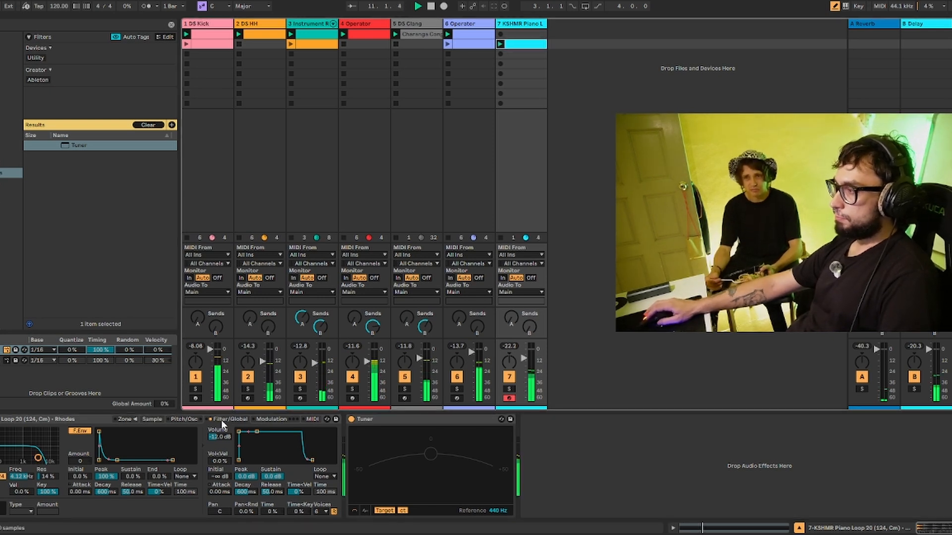
# Set Sampler's pitch Spread to 33% and remove the Tuner from the Rhodes track
pyautogui.click(181, 419)
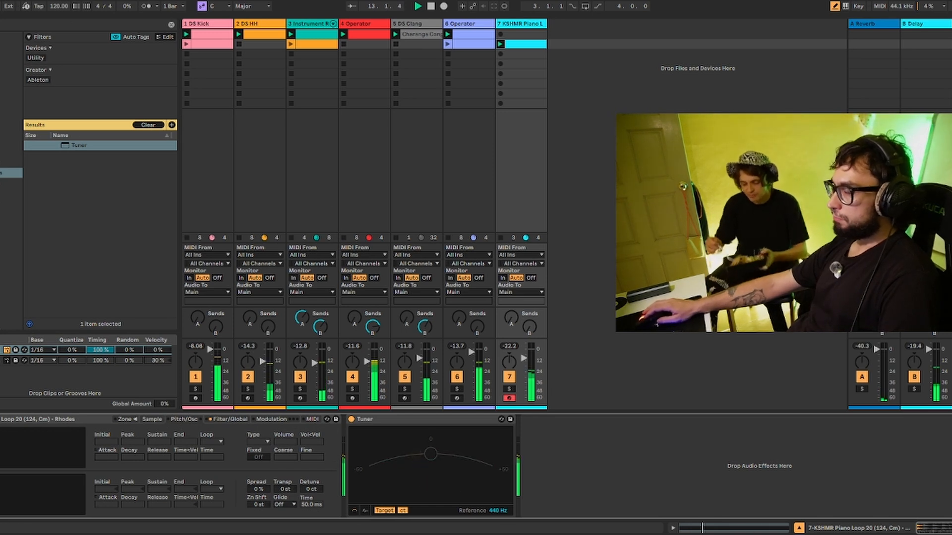
pyautogui.moveTo(258, 490); pyautogui.dragTo(259, 472)
pyautogui.click(383, 418)
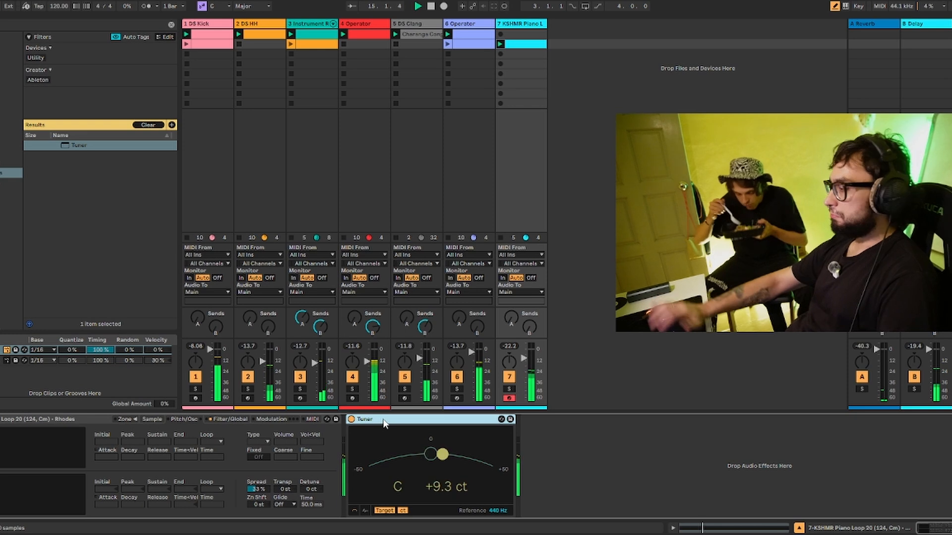
pyautogui.press('Delete')
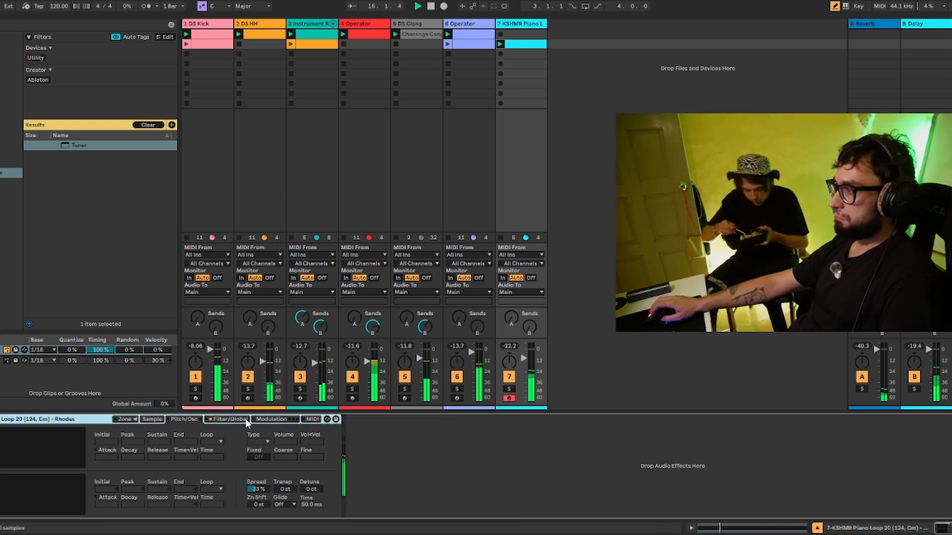
# Enable Sampler's LFO 1 with about 52% pan modulation and a rate of 0.18 Hz
pyautogui.click(228, 419)
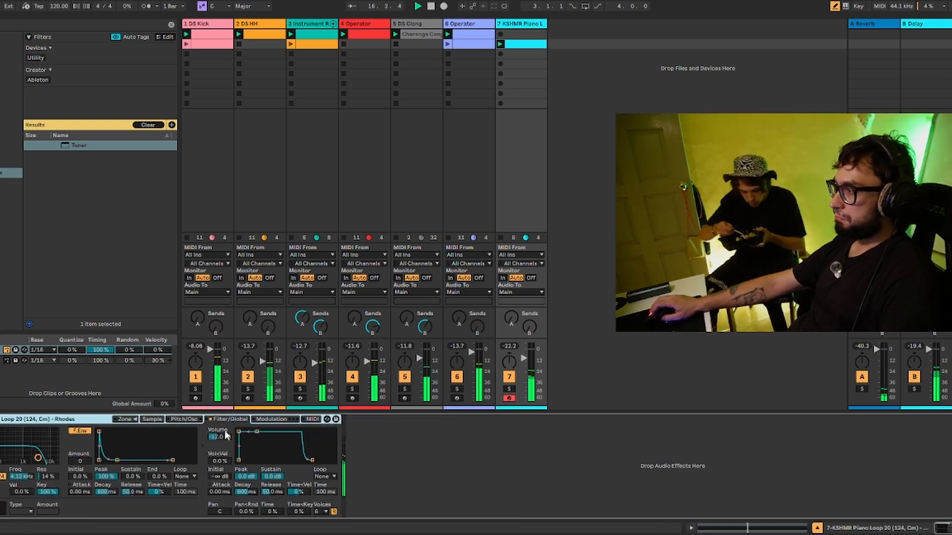
pyautogui.click(182, 419)
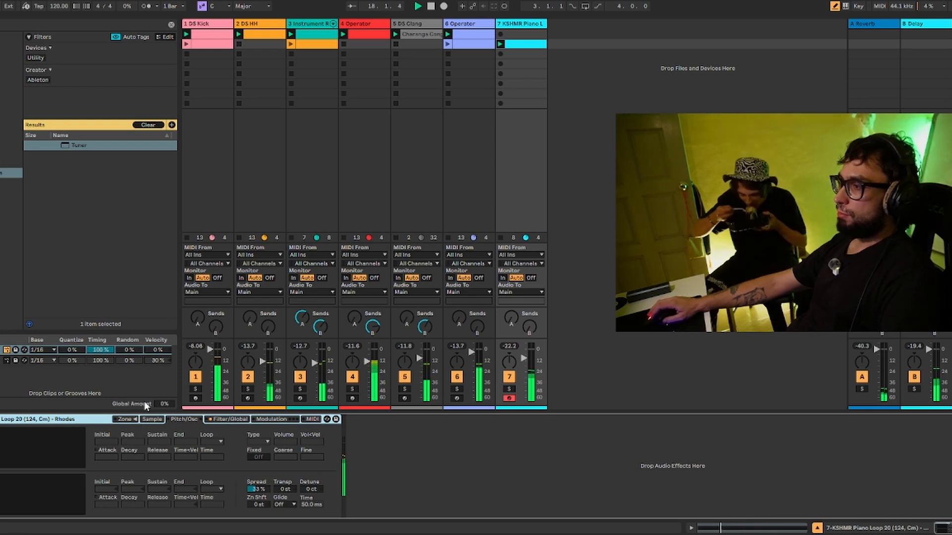
pyautogui.click(147, 419)
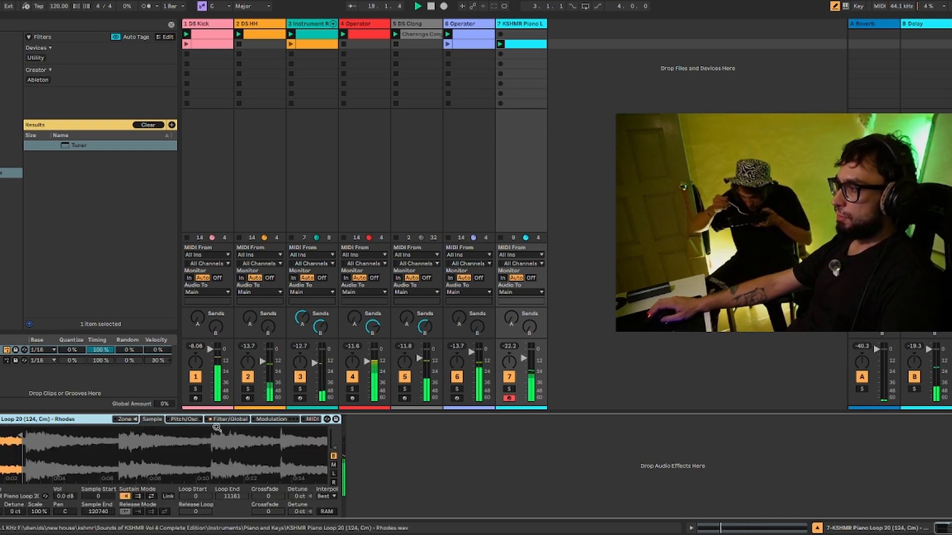
pyautogui.click(276, 419)
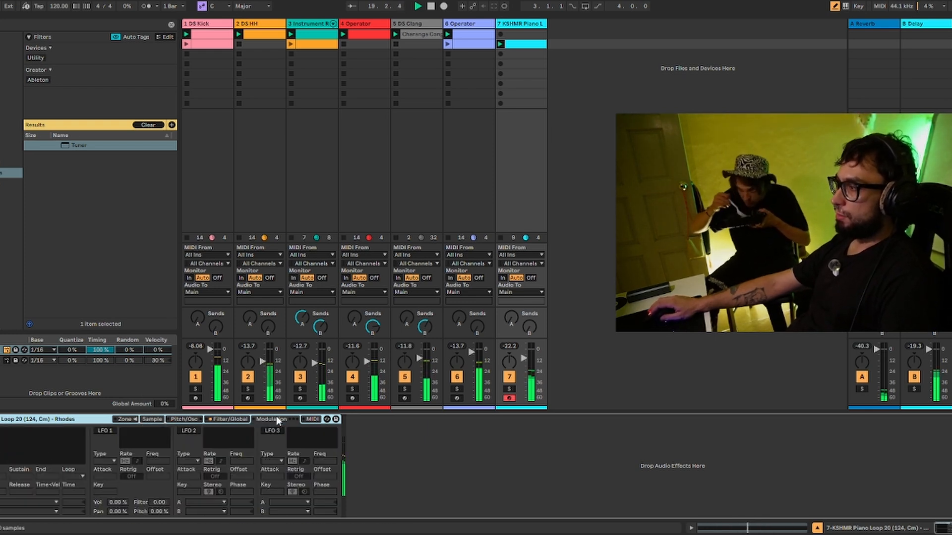
pyautogui.click(103, 431)
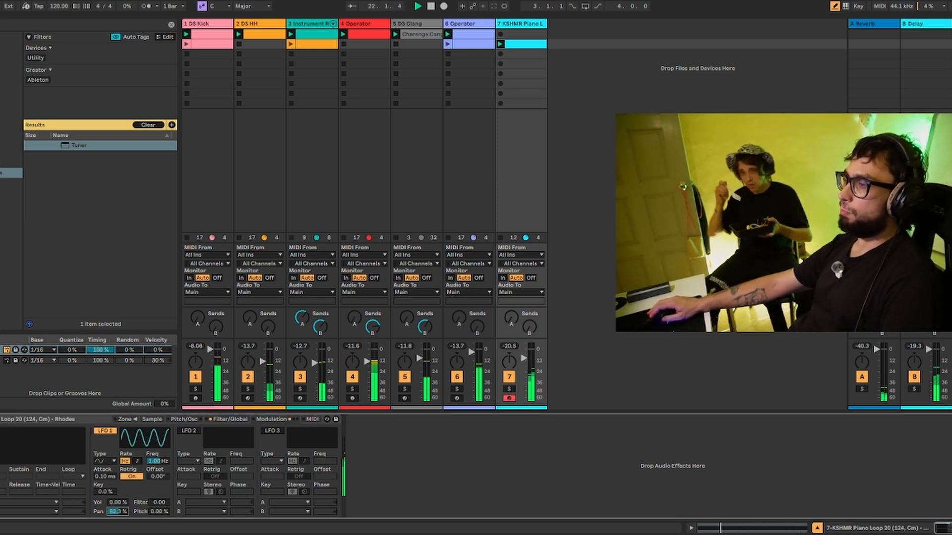
pyautogui.moveTo(168, 464); pyautogui.dragTo(168, 489)
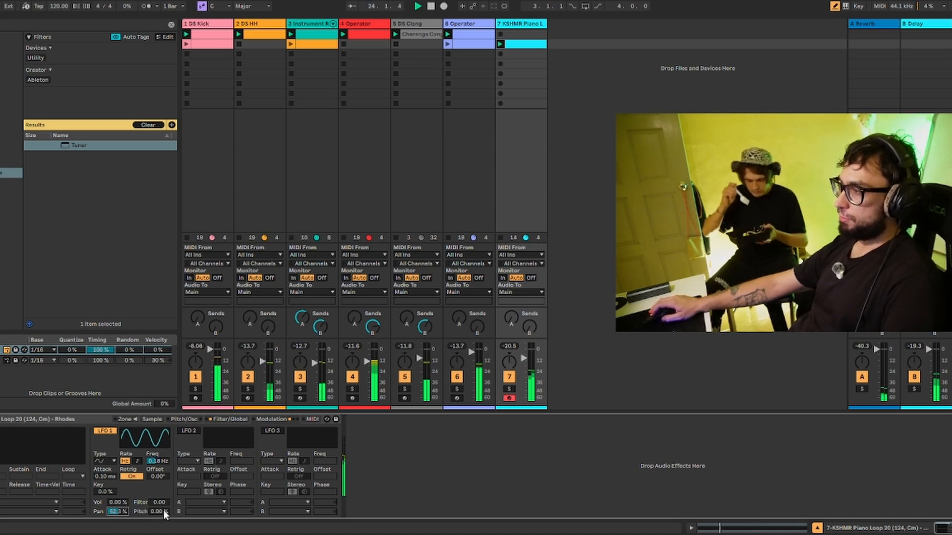
# Enable Sampler's LFO 2 at 0.11 Hz and route its destination A to Pitch with an amount of 0.50
pyautogui.click(188, 431)
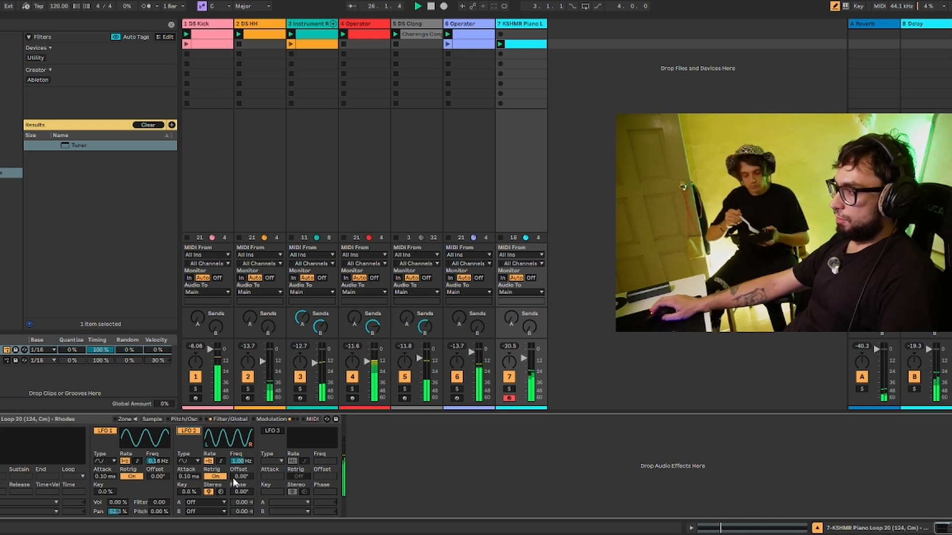
pyautogui.moveTo(241, 464); pyautogui.dragTo(244, 502)
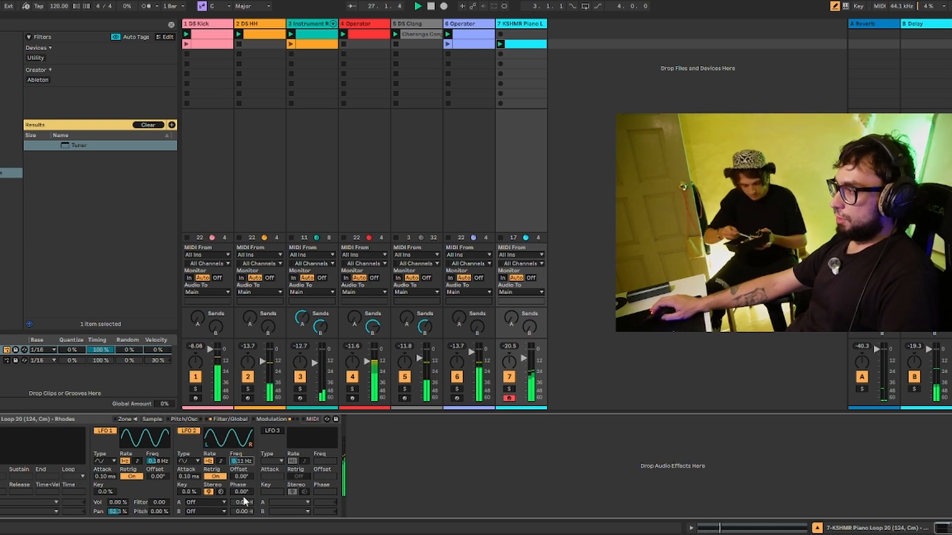
pyautogui.click(205, 502)
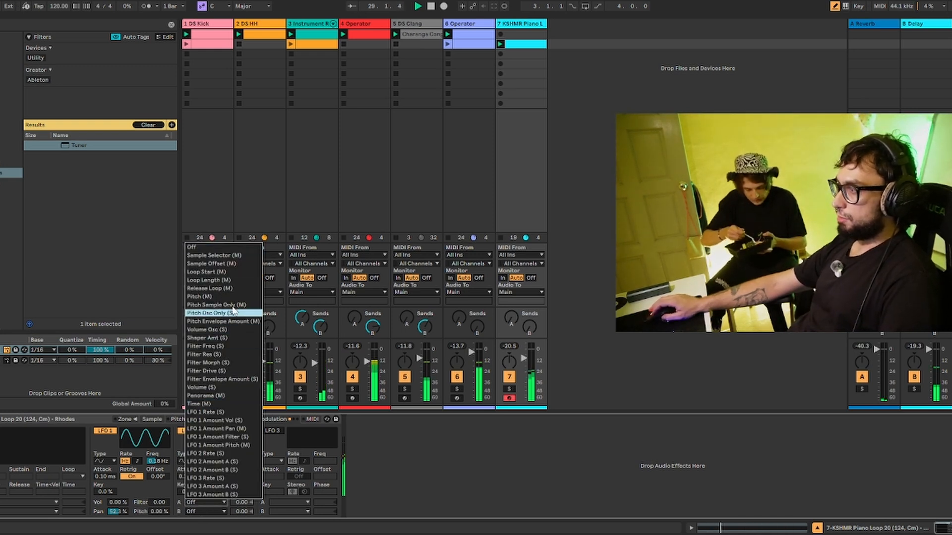
pyautogui.click(205, 296)
pyautogui.moveTo(238, 502); pyautogui.dragTo(237, 491)
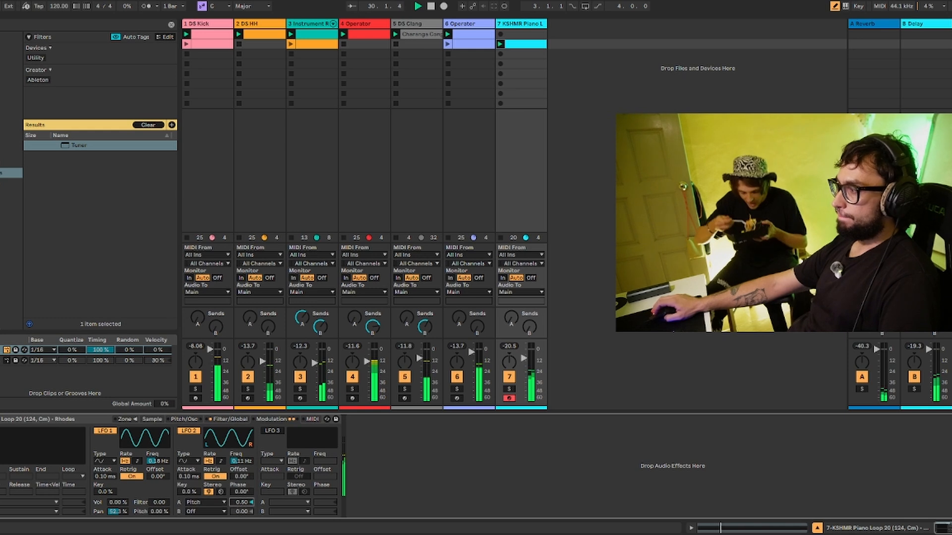
pyautogui.write('2.5')
pyautogui.press('Return')
pyautogui.press('Down')
pyautogui.press('Down')
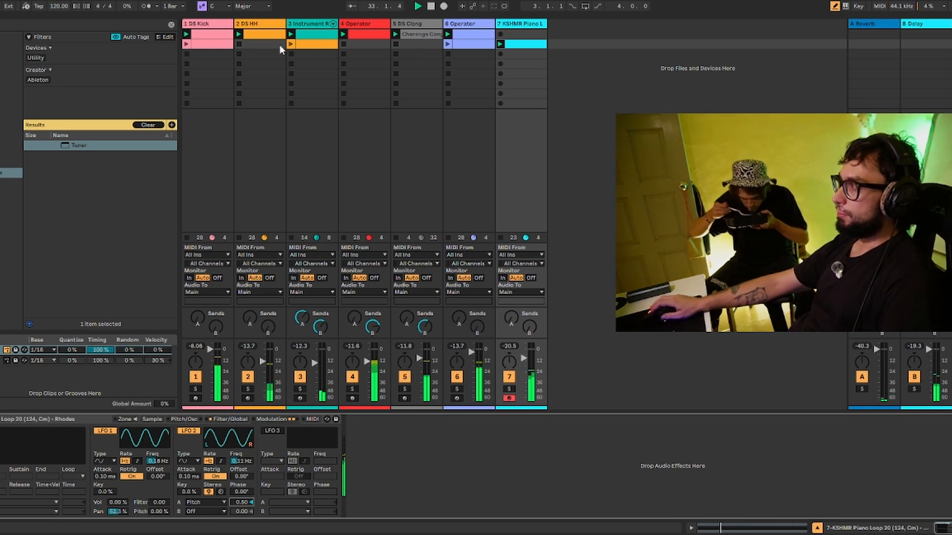
# Stop playback and map computer keys 1 and 2 to launching Scene 1 and Scene 2
pyautogui.press('space')
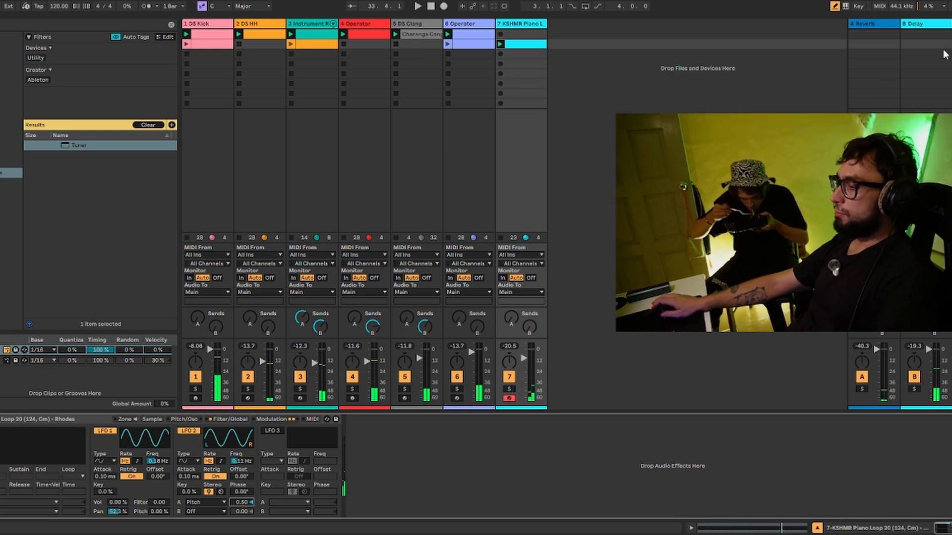
pyautogui.hotkey('ctrl', 'k')
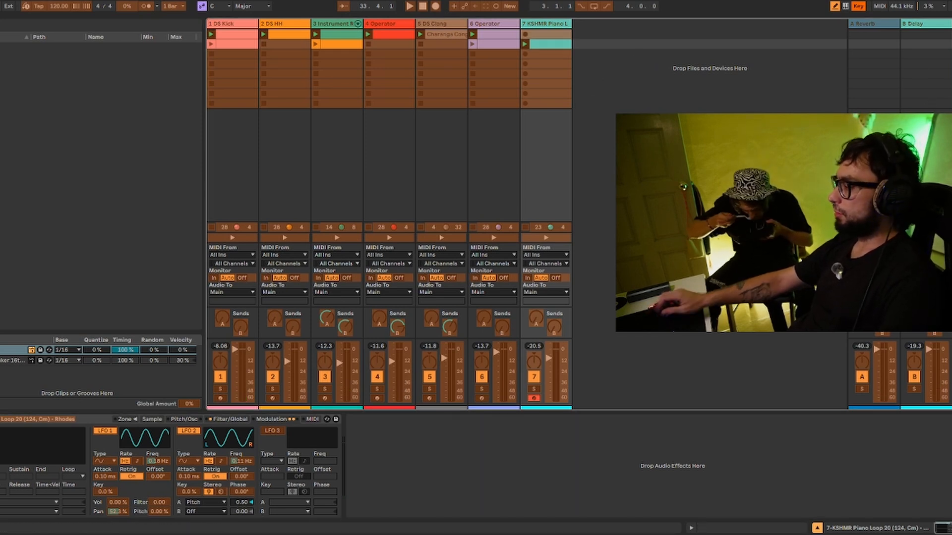
pyautogui.press('1')
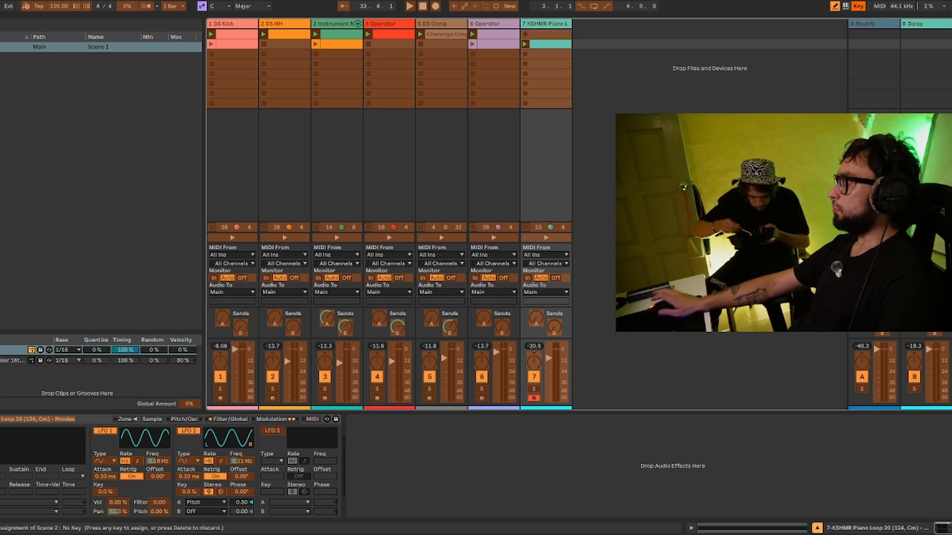
pyautogui.press('2')
pyautogui.hotkey('ctrl', 'k')
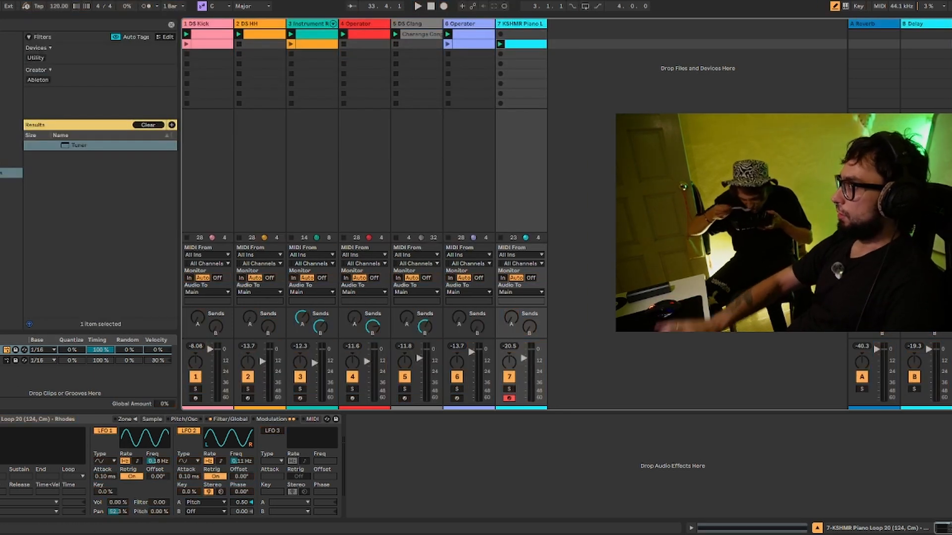
# Launch Scene 1 and map numeric keypad 9 to the second clip slot of the Instrument Rack track
pyautogui.press('1')
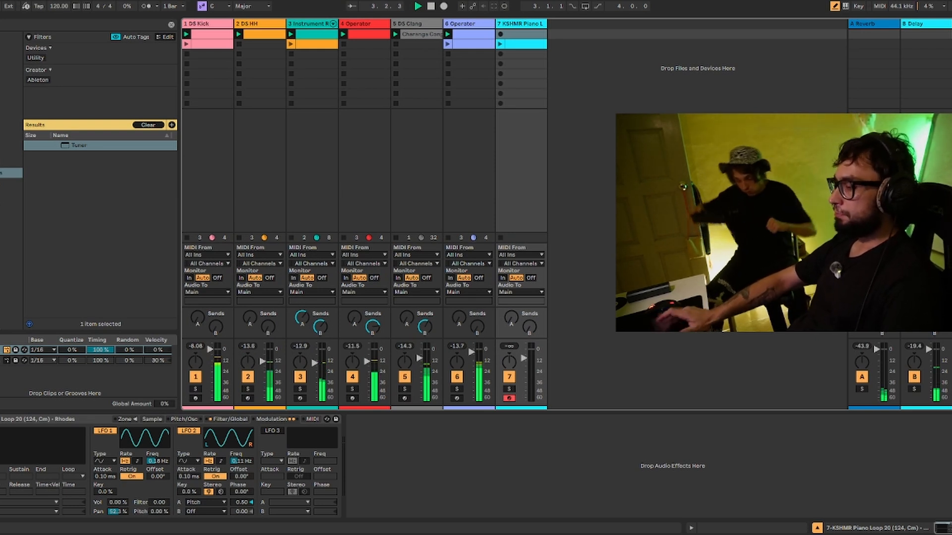
pyautogui.hotkey('ctrl', 'k')
pyautogui.click(331, 45)
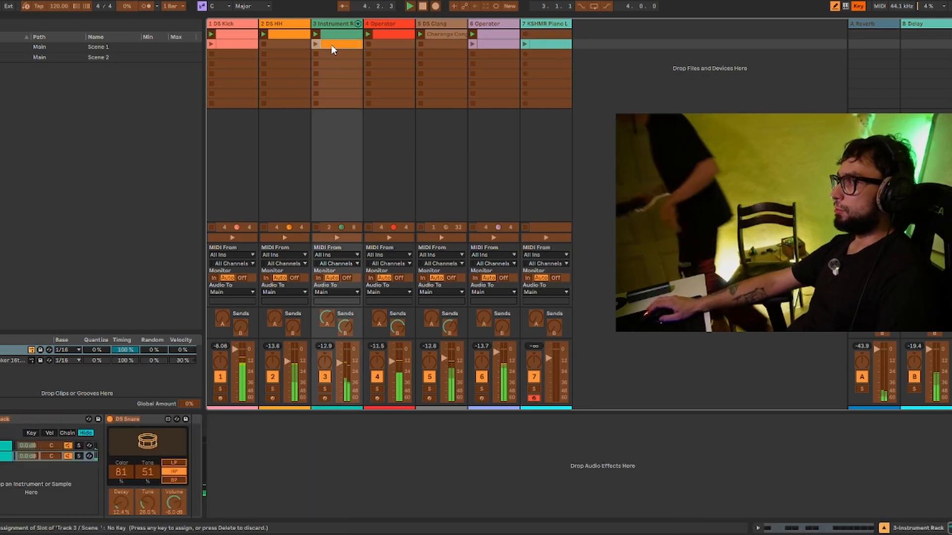
pyautogui.press('KP_9')
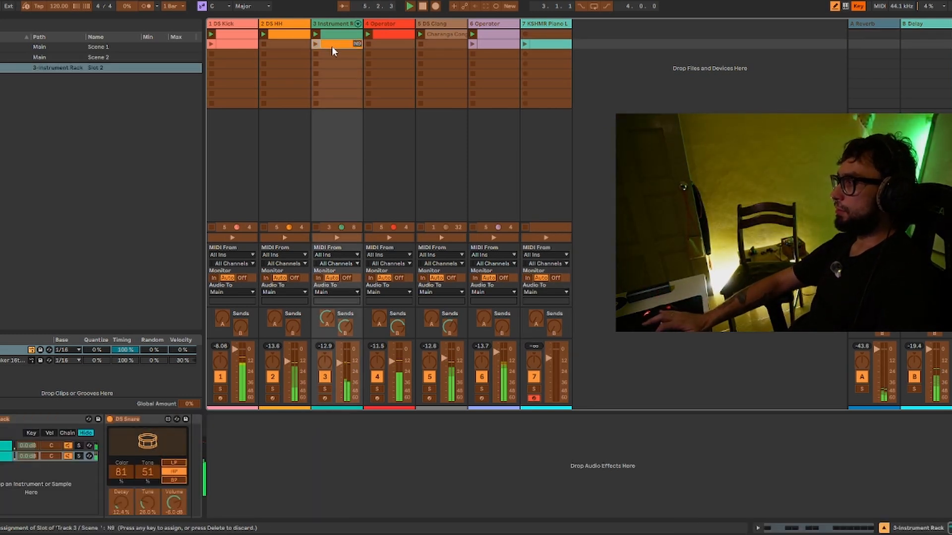
pyautogui.hotkey('ctrl', 'k')
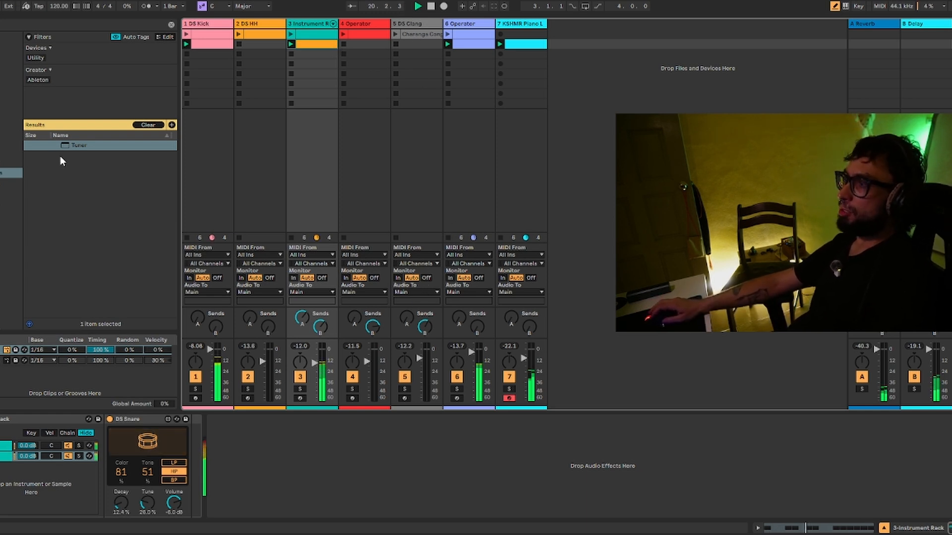
# Place the Calypso Accent 16ths groove in DS Clang's second clip slot and set the track's Pitch LFO jitter to 25%
pyautogui.click(11, 246)
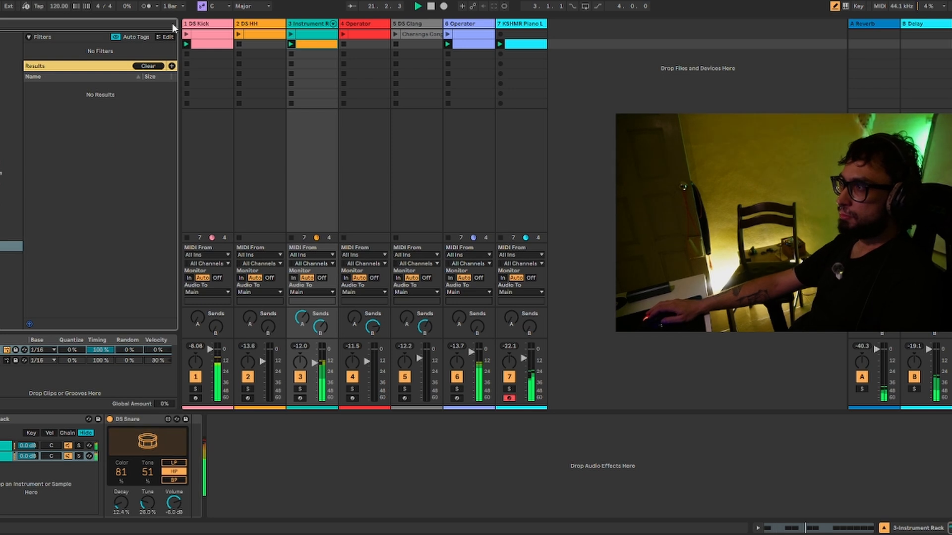
pyautogui.moveTo(59, 224); pyautogui.dragTo(422, 46)
pyautogui.click(395, 43)
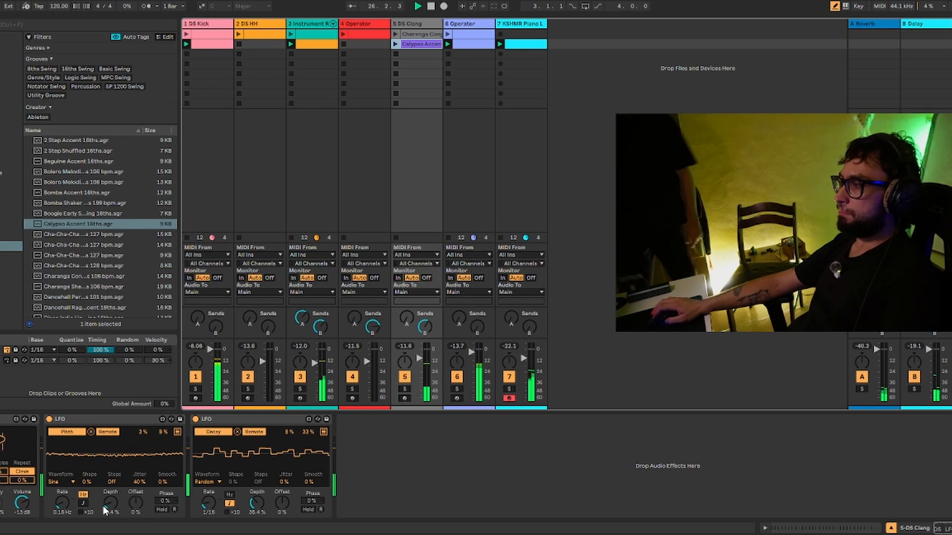
pyautogui.moveTo(139, 482); pyautogui.dragTo(139, 490)
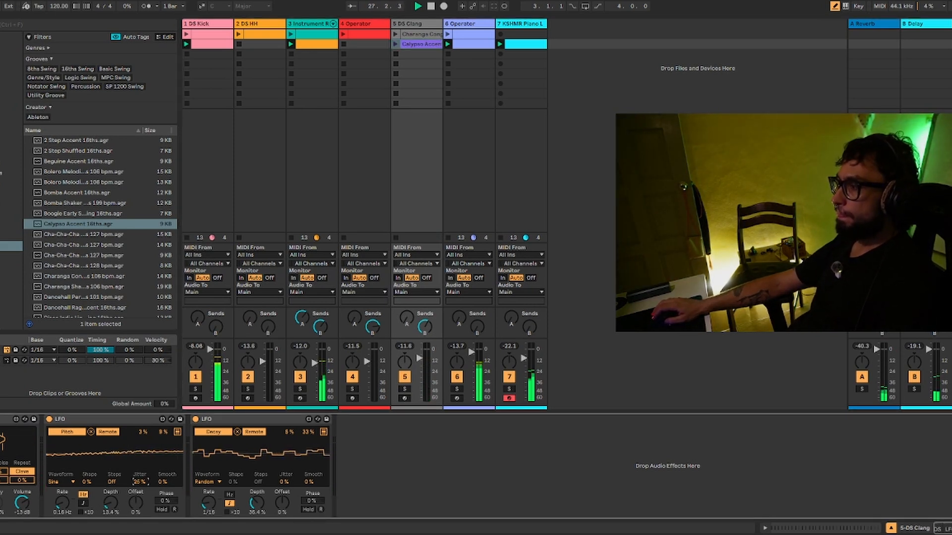
pyautogui.click(143, 431)
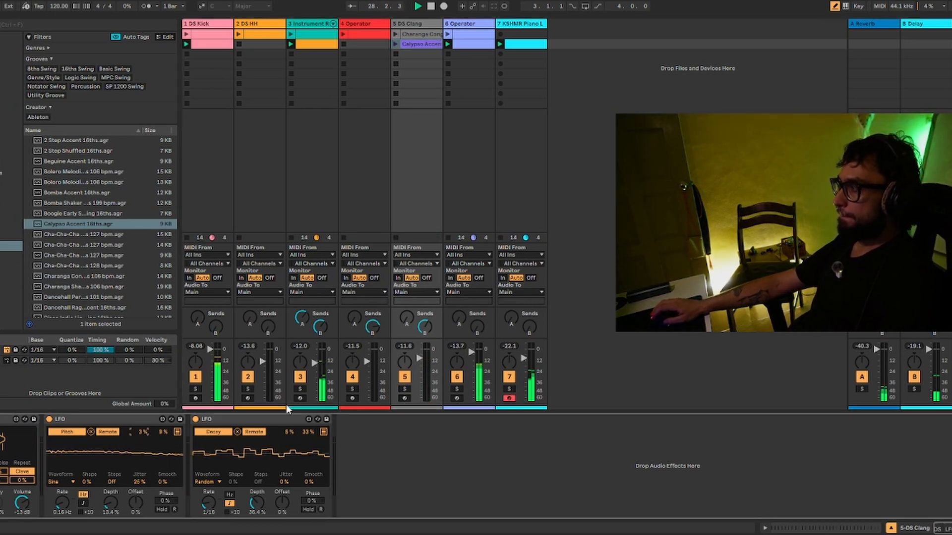
# Launch the Calypso Accent clip on DS Clang and turn on looping for it
pyautogui.click(396, 44)
pyautogui.click(408, 45)
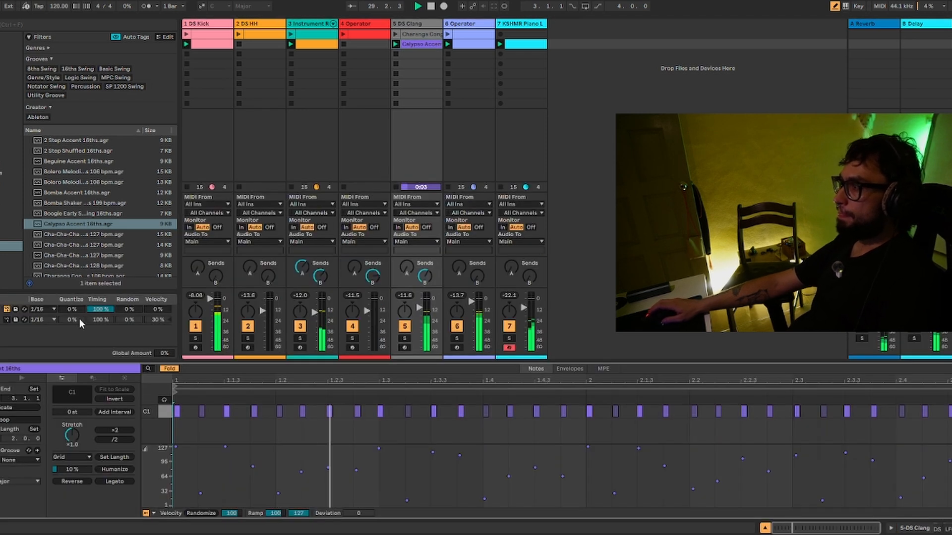
pyautogui.click(20, 420)
# Deactivate several scattered C1 notes across the two bars of the Calypso Accent clip to thin out its rhythm
pyautogui.click(303, 411)
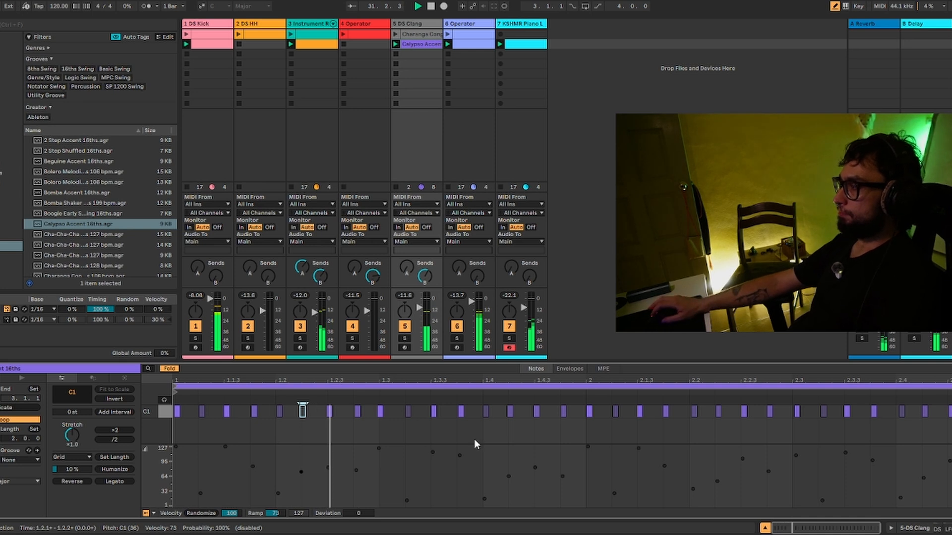
pyautogui.press('b')
pyautogui.moveTo(553, 427); pyautogui.dragTo(593, 412)
pyautogui.press('0')
pyautogui.moveTo(455, 426); pyautogui.dragTo(486, 414)
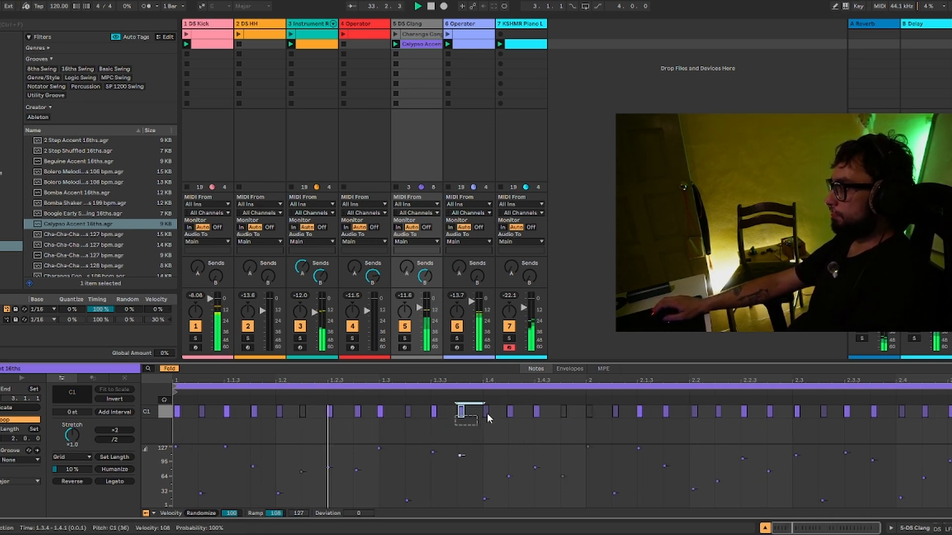
pyautogui.press('0')
pyautogui.click(770, 411)
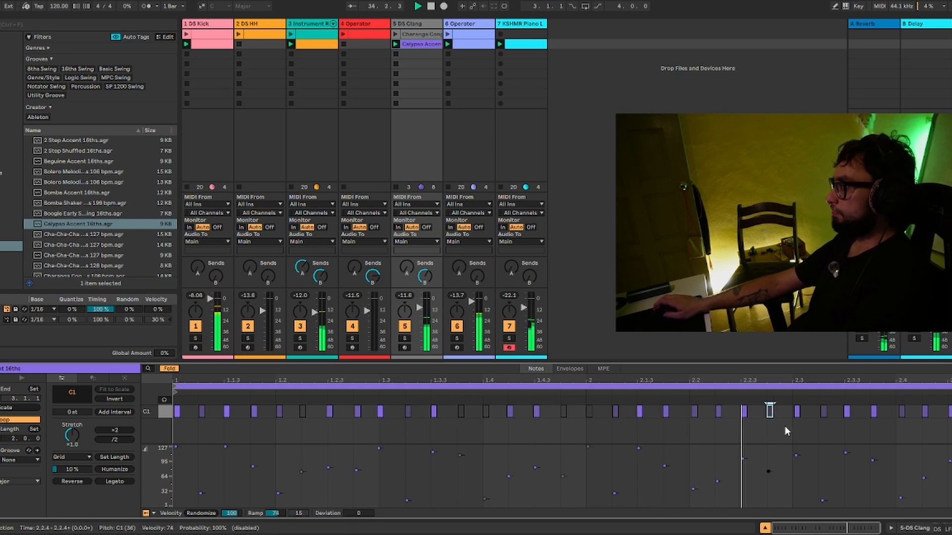
pyautogui.moveTo(936, 427); pyautogui.dragTo(951, 414)
pyautogui.press('0')
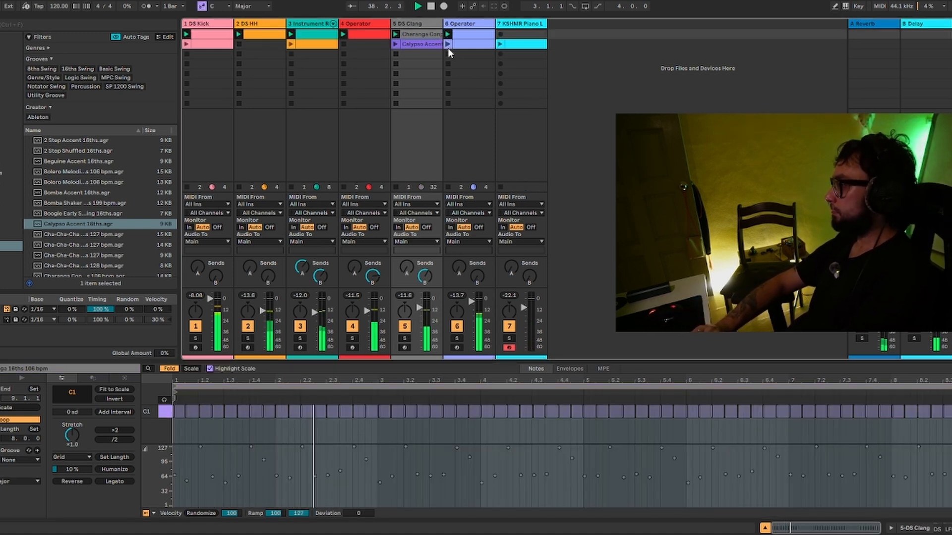
# Toggle the mutes of DS Clang and DS Kick over Scene 1, and launch the piano loop track's Scene 2 clip
pyautogui.press('F5')
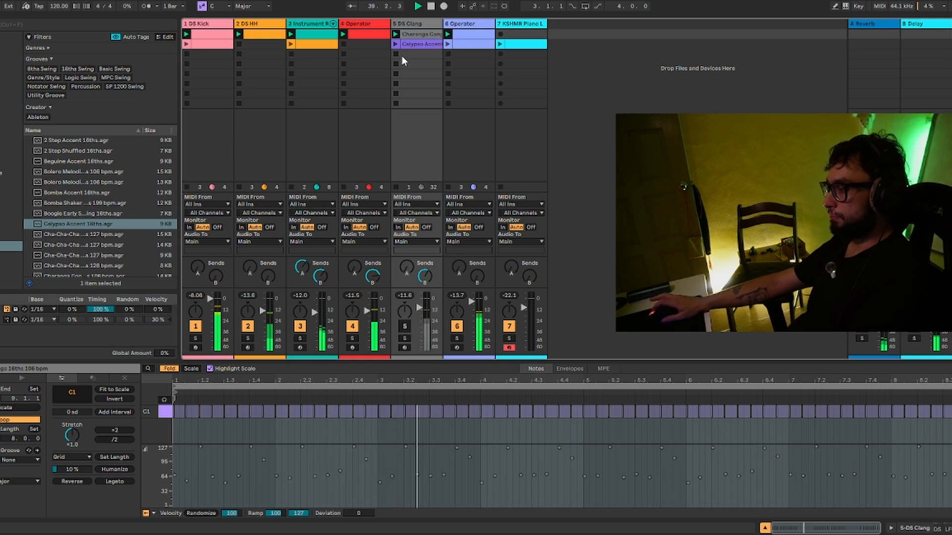
pyautogui.press('F5')
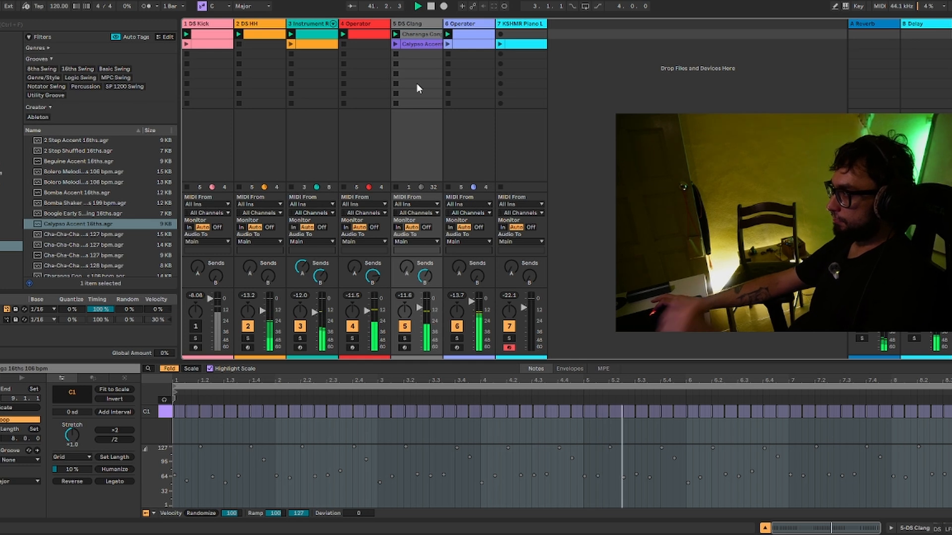
pyautogui.press('F1')
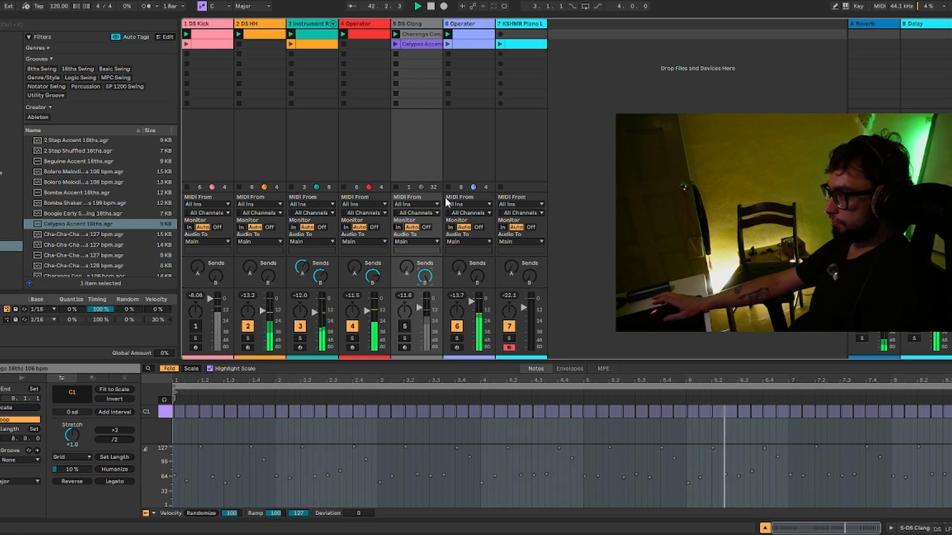
pyautogui.press('F5')
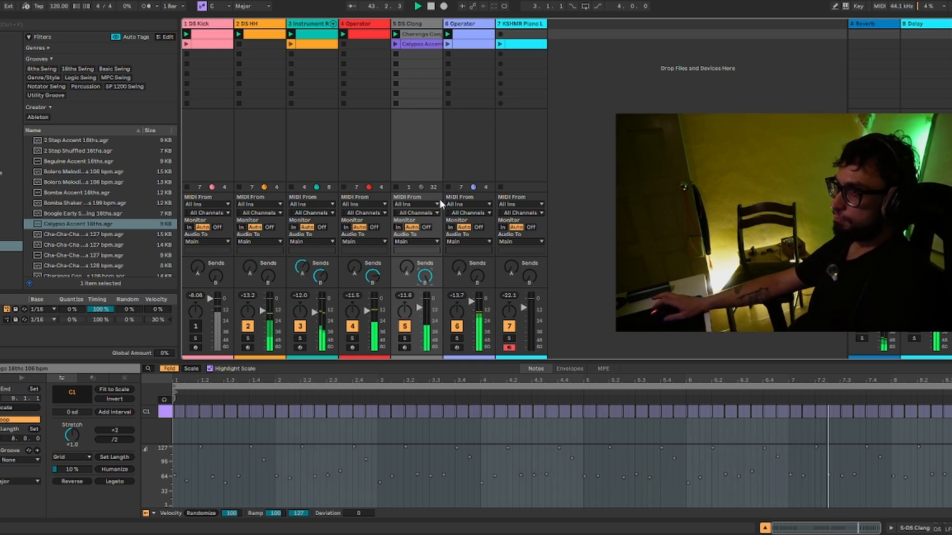
pyautogui.click(500, 45)
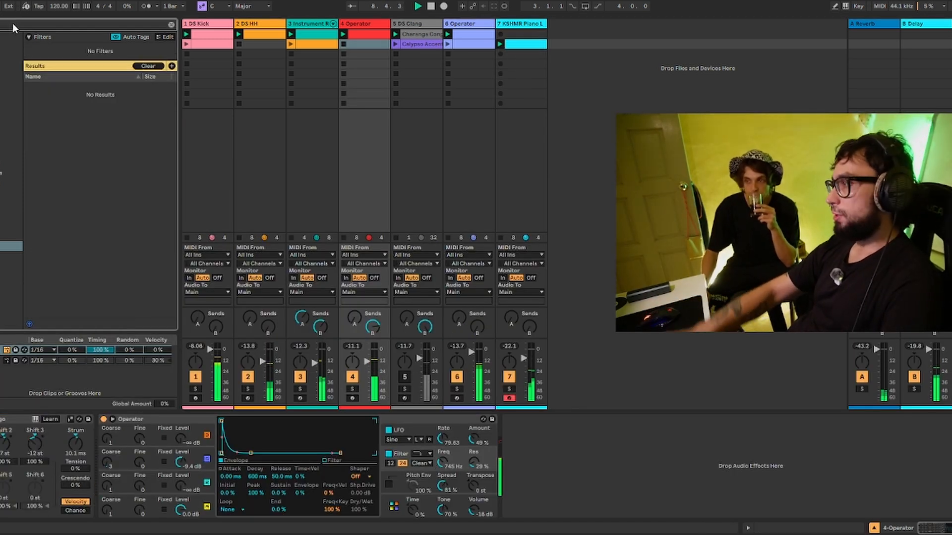
# Add a Delay after the track 4 Operator with delay times of 2 sixteenths and its filter at 1.58 kHz, width 4.75
pyautogui.click(3, 173)
pyautogui.moveTo(78, 156); pyautogui.dragTo(529, 412)
pyautogui.click(563, 447)
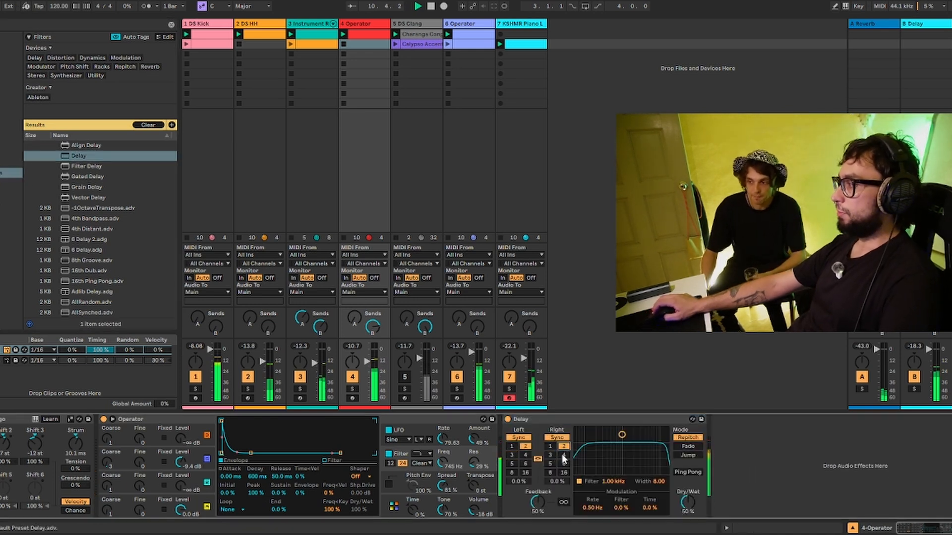
pyautogui.moveTo(622, 438); pyautogui.dragTo(629, 452)
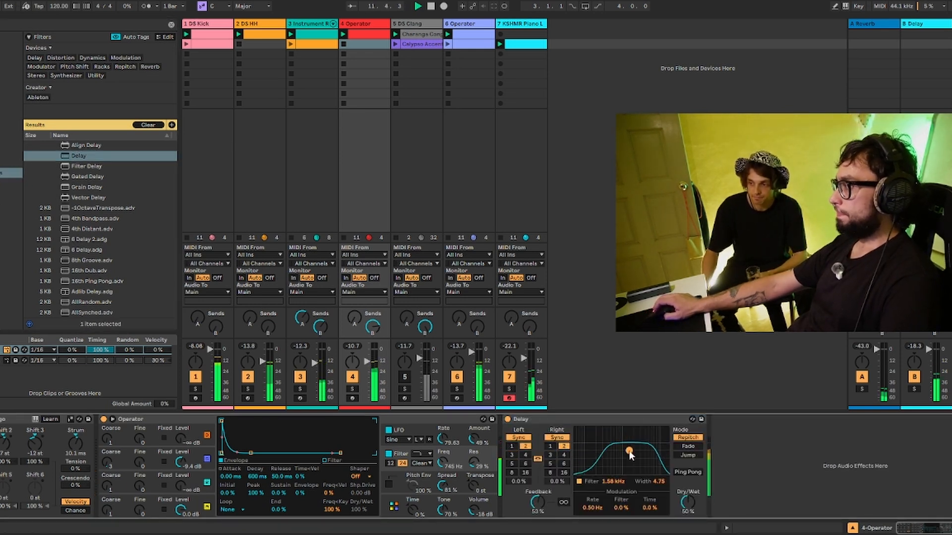
# Add a second Delay to track 4 with 39% dry/wet and its filter at 1.41 kHz, width 6.09
pyautogui.moveTo(75, 156); pyautogui.dragTo(753, 461)
pyautogui.moveTo(898, 502); pyautogui.dragTo(898, 511)
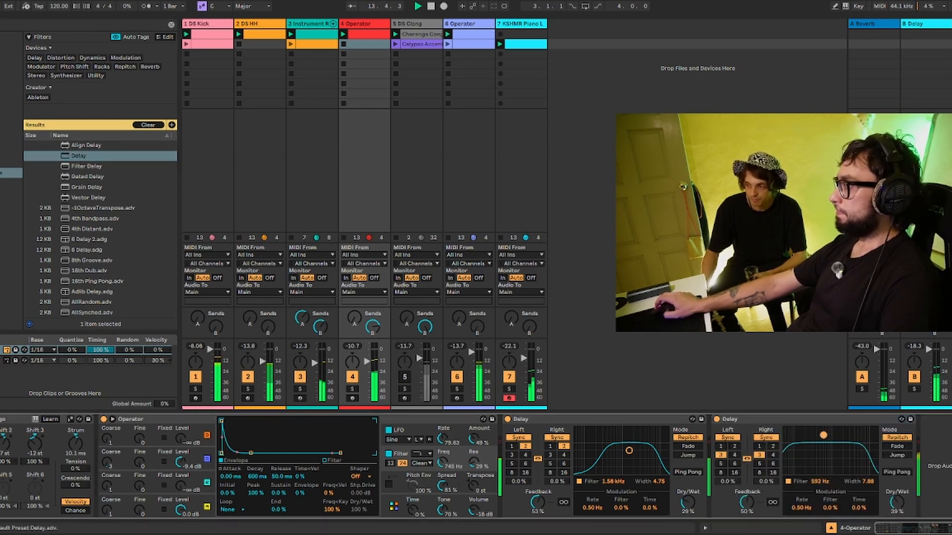
pyautogui.moveTo(835, 444); pyautogui.dragTo(837, 445)
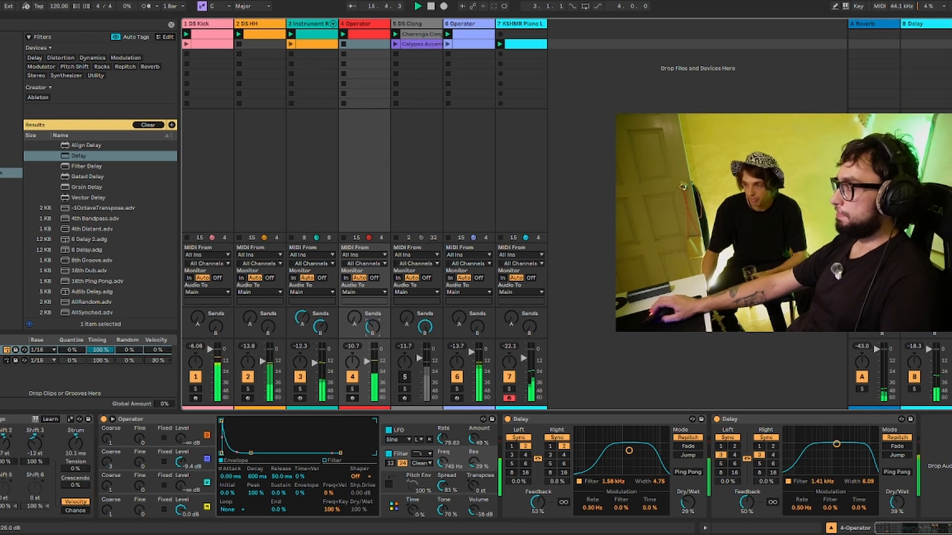
# Launch the Instrument Rack track's second clip and toggle the DS Kick and DS Clang mutes over the groove
pyautogui.click(195, 377)
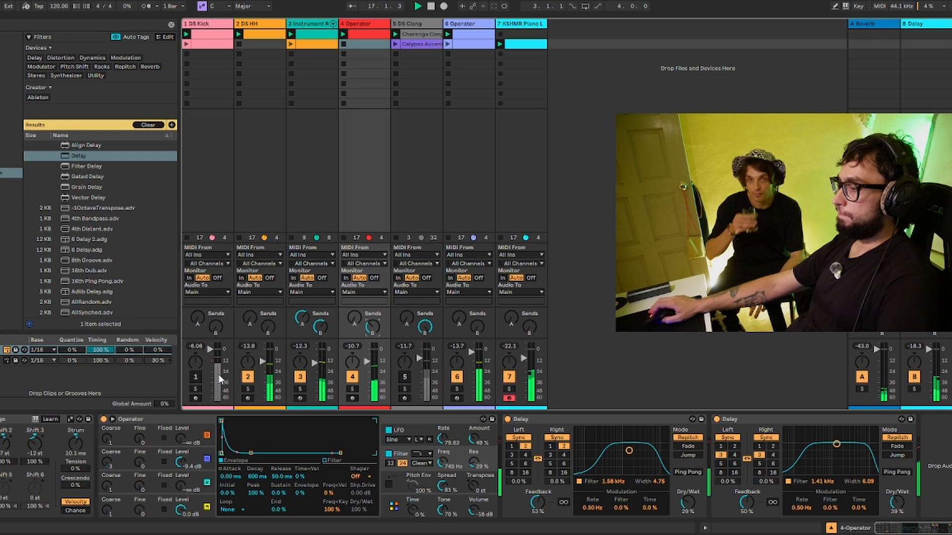
pyautogui.click(294, 81)
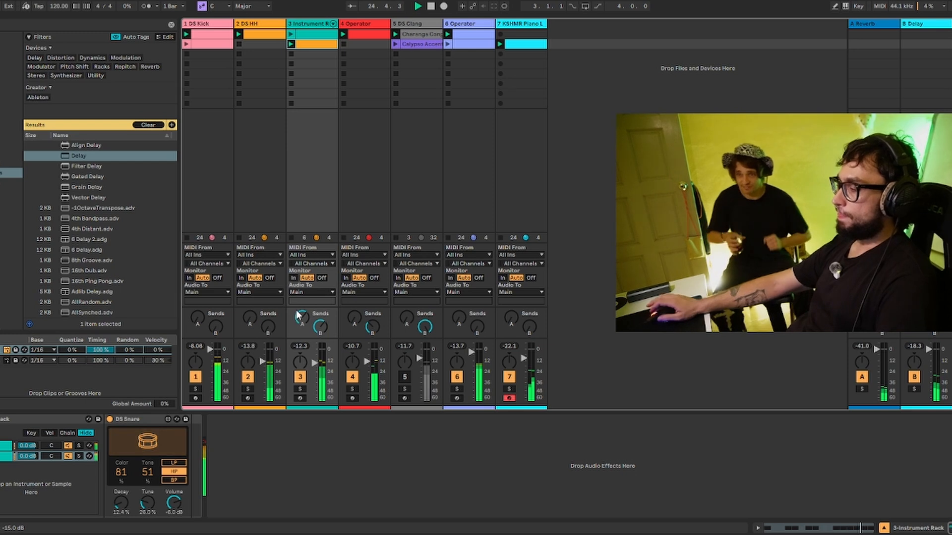
pyautogui.press('F5')
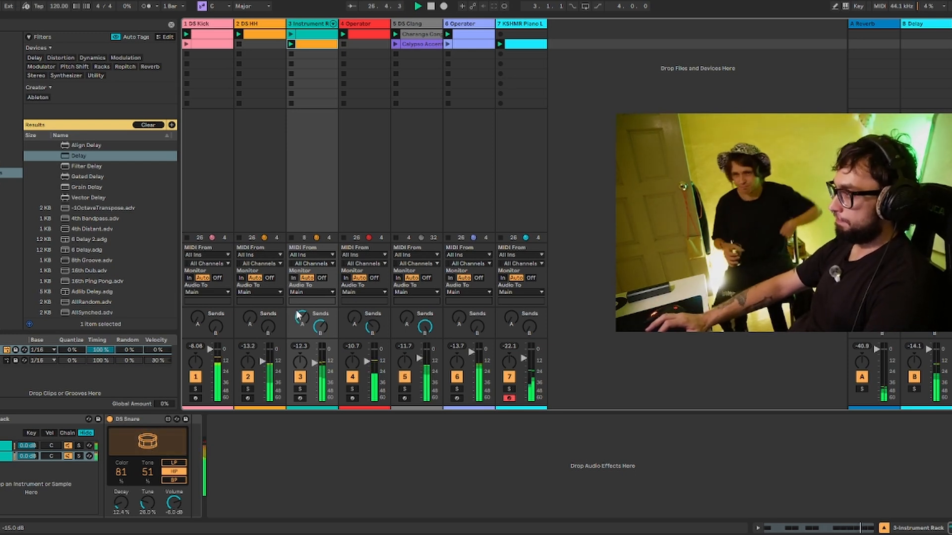
pyautogui.press('F5')
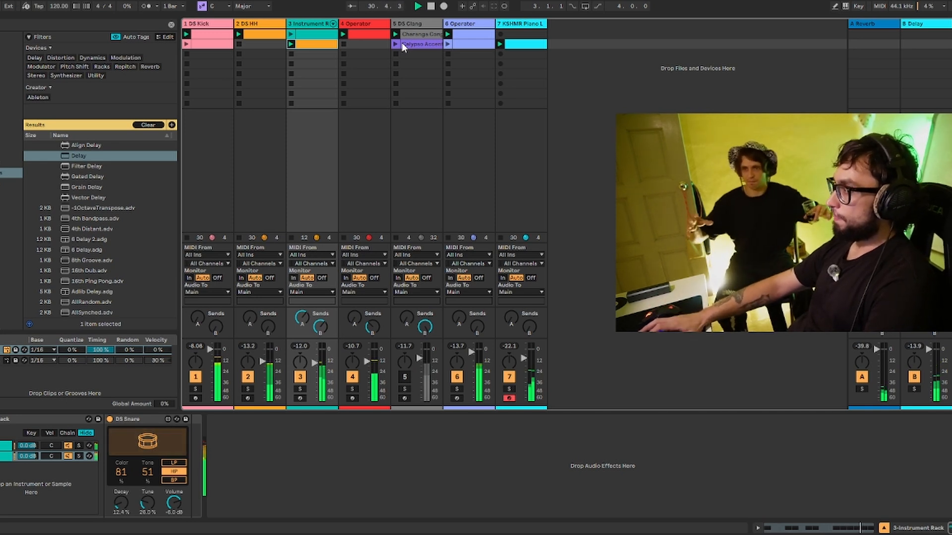
pyautogui.press('F1')
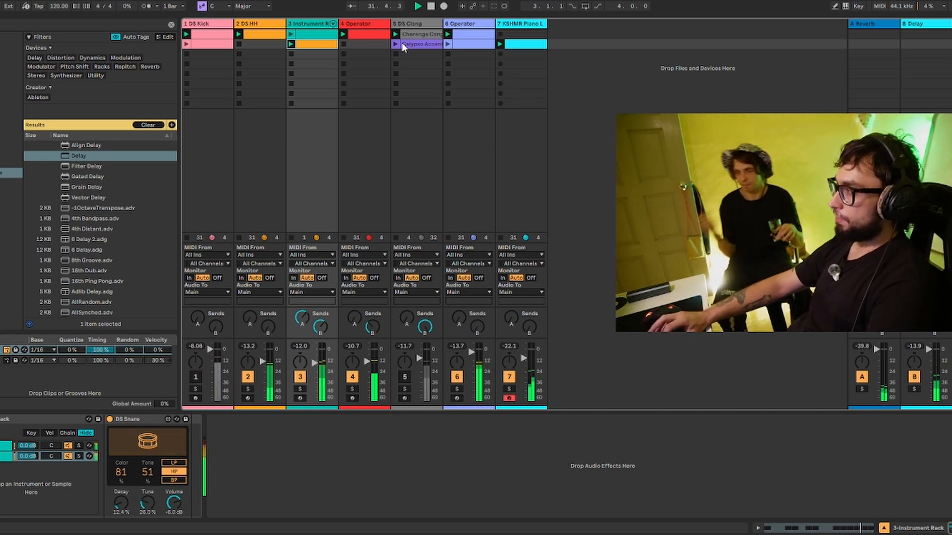
pyautogui.press('F1')
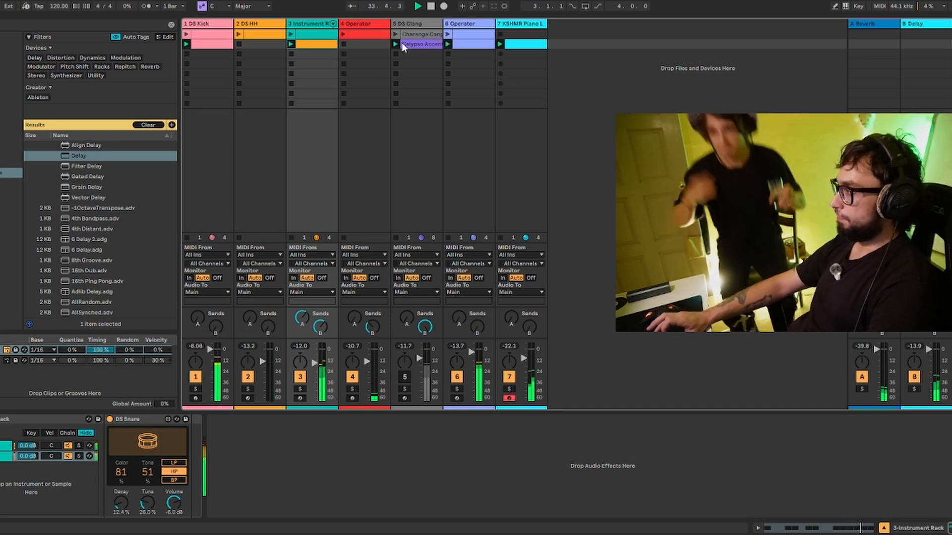
# Perform rhythmic mutes and unmutes of the Instrument Rack and DS Clang tracks while Scene 2 plays
pyautogui.press('F3')
pyautogui.press('F5')
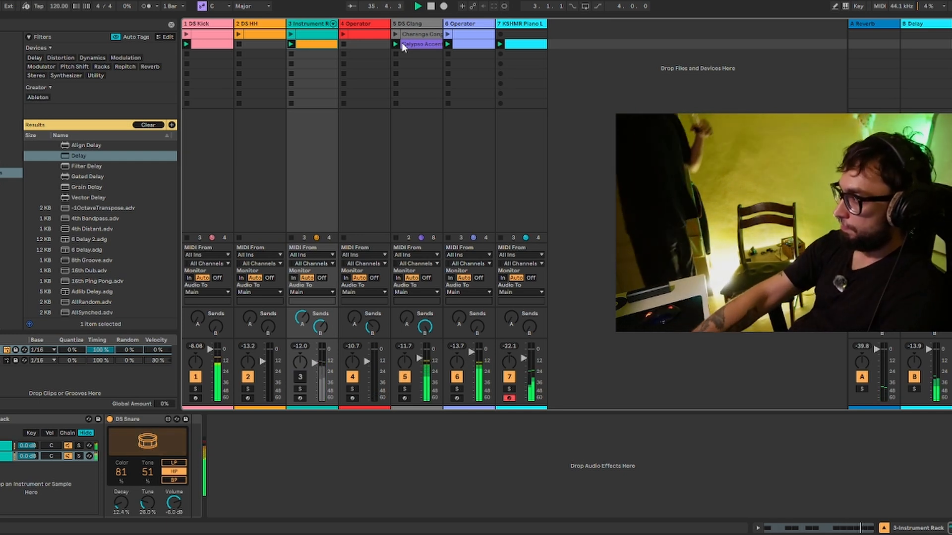
pyautogui.press('F3')
pyautogui.press('F3')
pyautogui.press('F5')
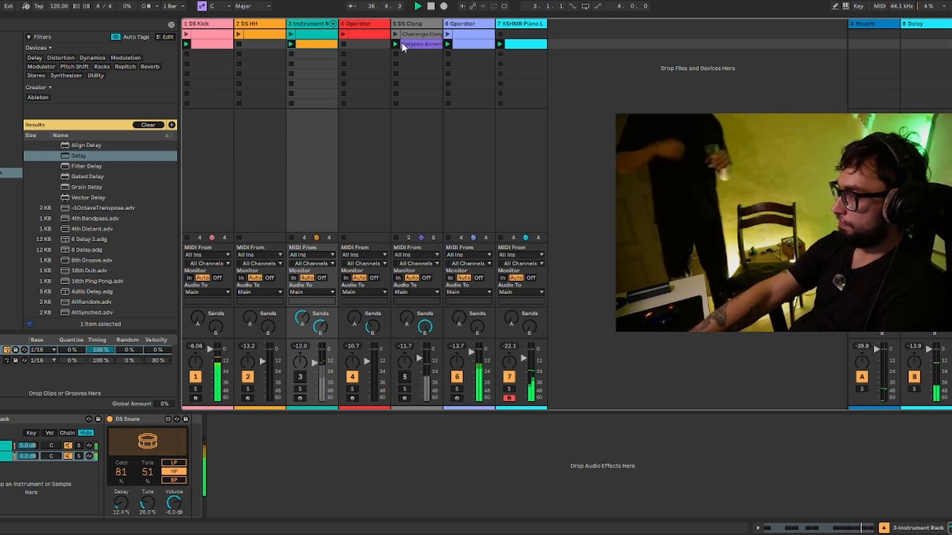
pyautogui.press('F3')
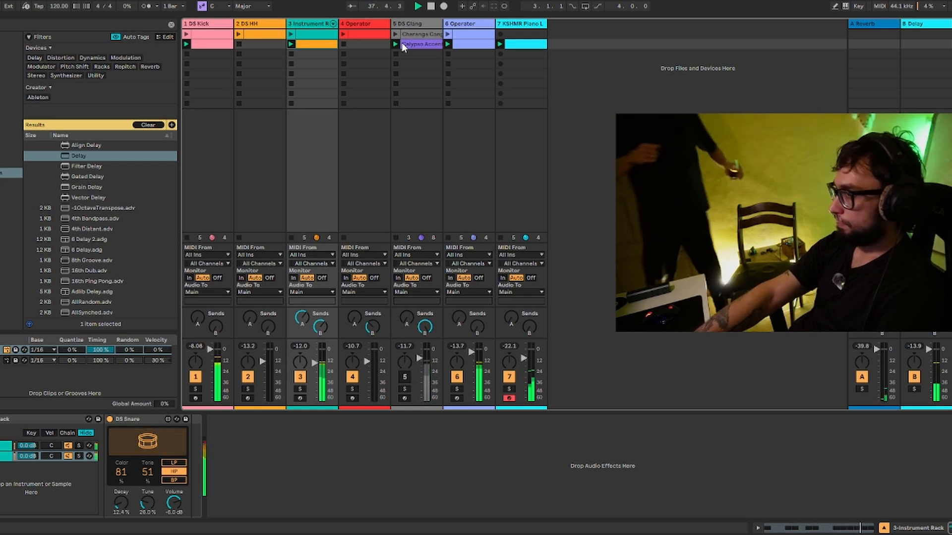
pyautogui.press('F5')
pyautogui.press('F3')
pyautogui.press('F5')
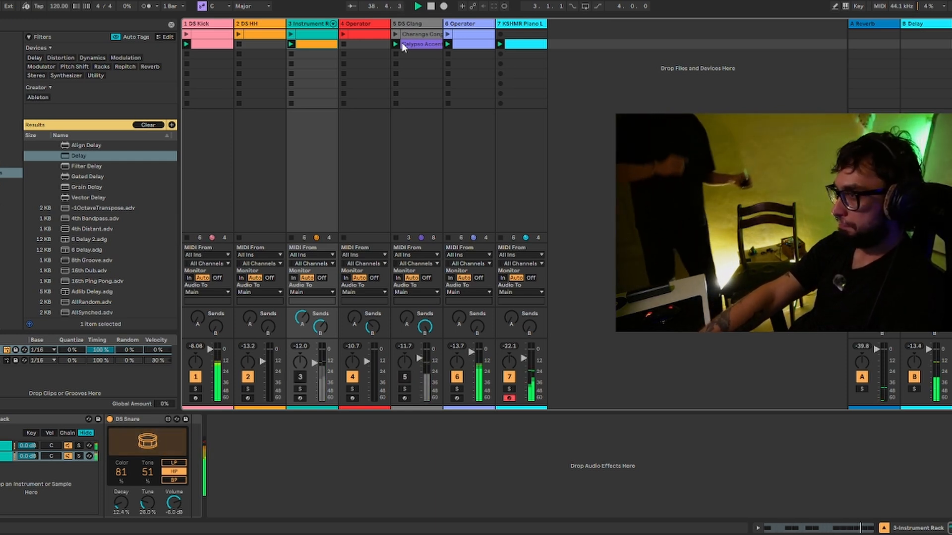
pyautogui.press('F3')
pyautogui.press('F5')
pyautogui.press('F3')
pyautogui.press('F5')
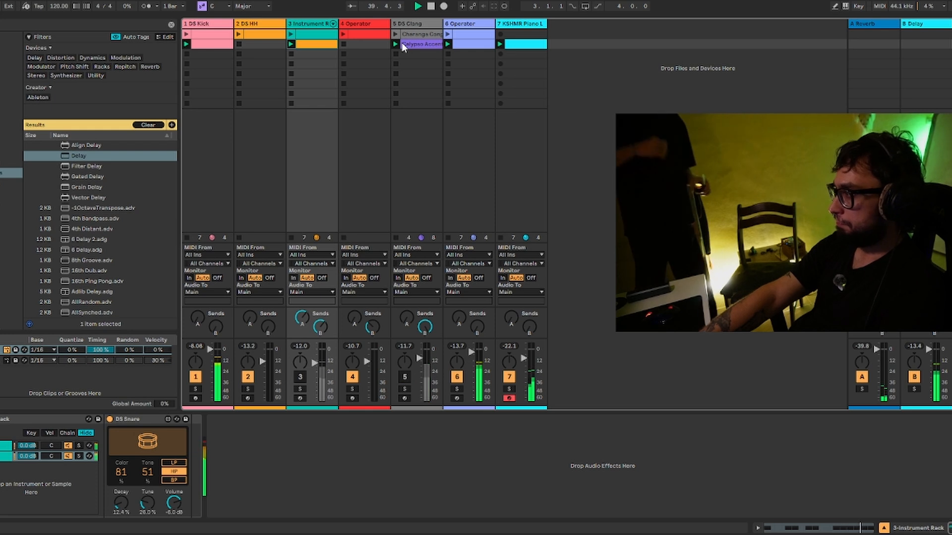
pyautogui.press('F3')
pyautogui.press('F5')
pyautogui.press('F3')
pyautogui.press('F5')
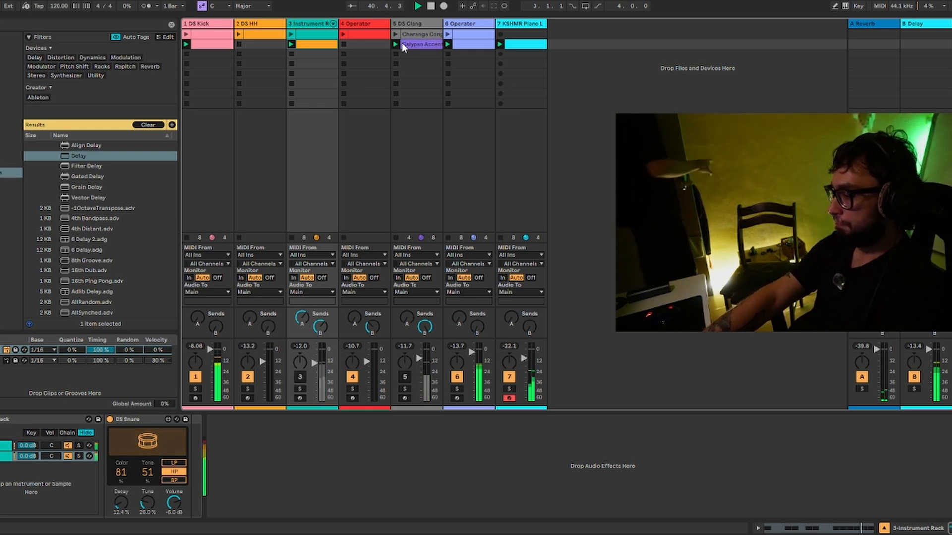
# Mute DS Kick and DS HH and toggle the Instrument Rack mute to create a breakdown in Scene 2
pyautogui.press('F1')
pyautogui.press('F2')
pyautogui.press('F3')
pyautogui.press('F3')
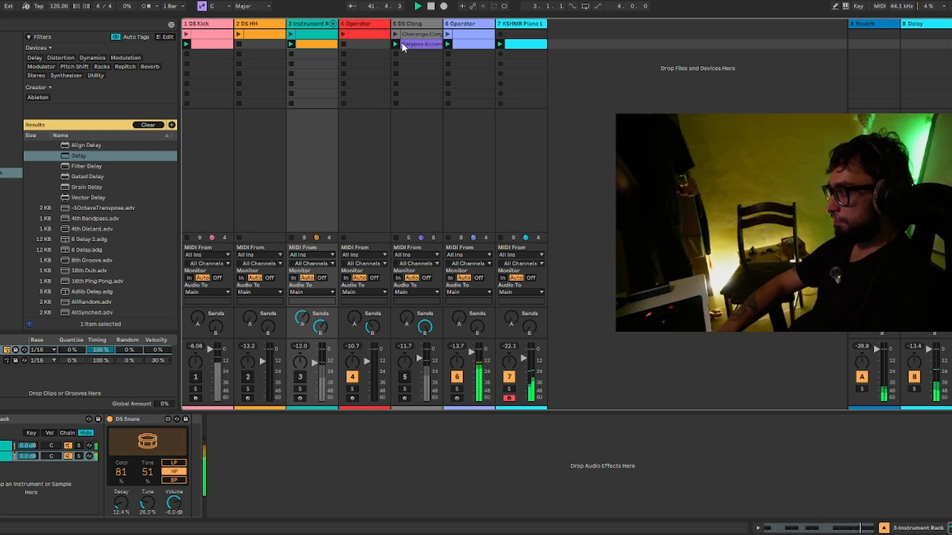